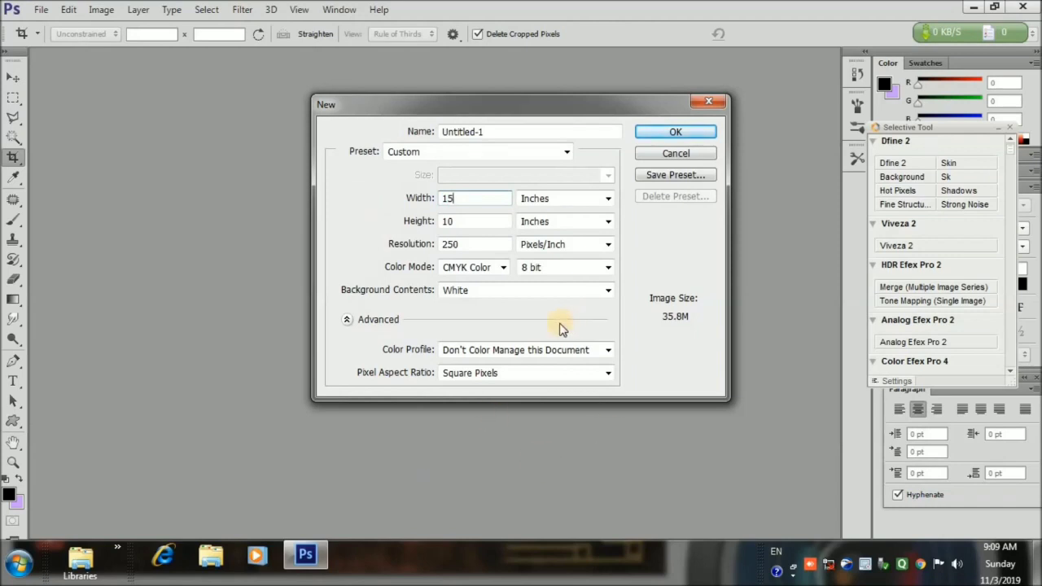
- Set the new document's color mode to RGB Color and create the document
{"action": "left_click", "coordinate": [474, 267]}
{"action": "left_click", "coordinate": [468, 305]}
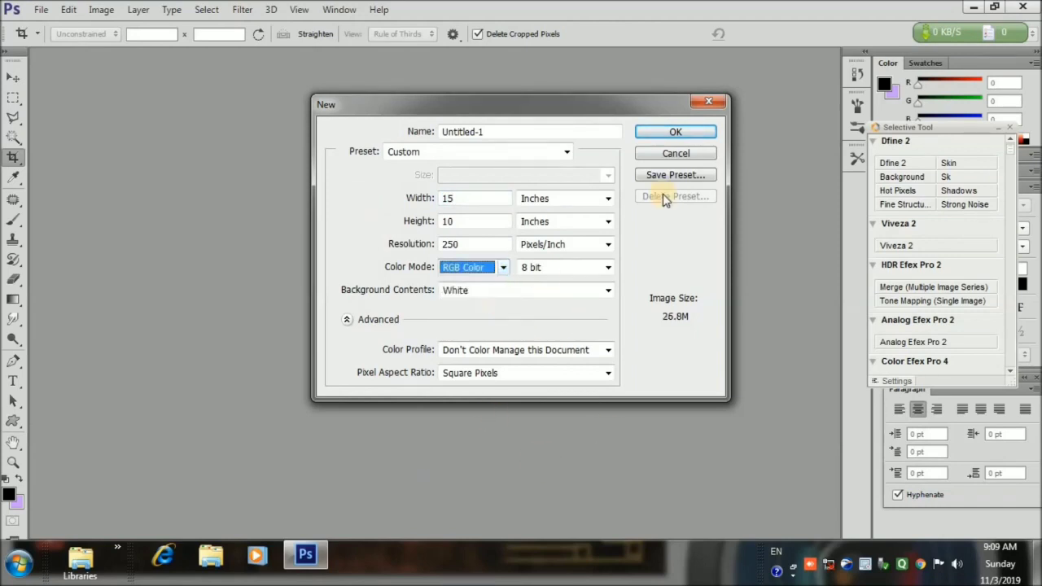
{"action": "left_click", "coordinate": [676, 135]}
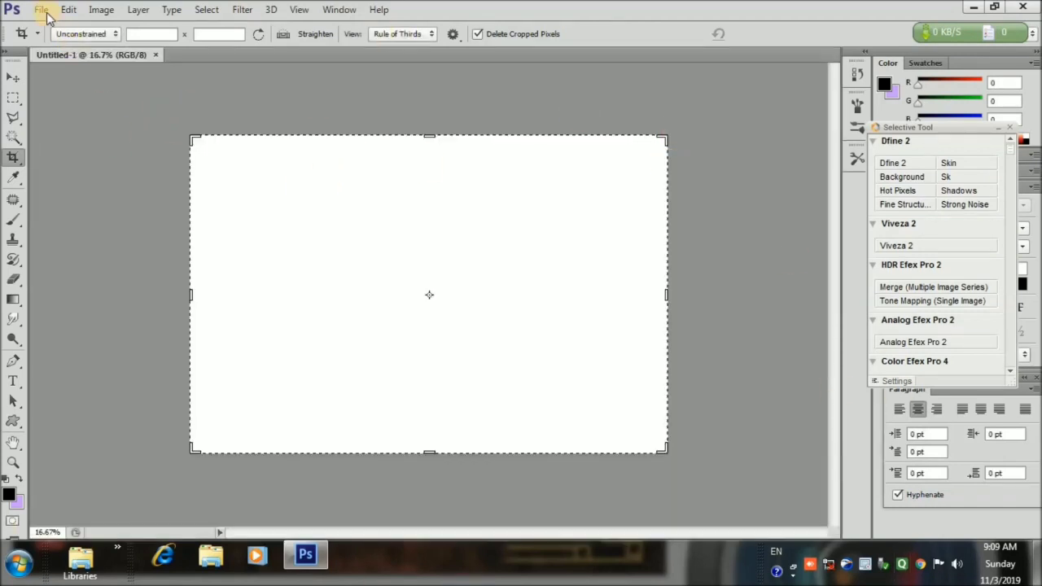
- Open green_nature_water_632741310 from the photo tools folder on the desktop, limiting the file list to JPEG
{"action": "left_click", "coordinate": [40, 10]}
{"action": "left_click", "coordinate": [49, 39]}
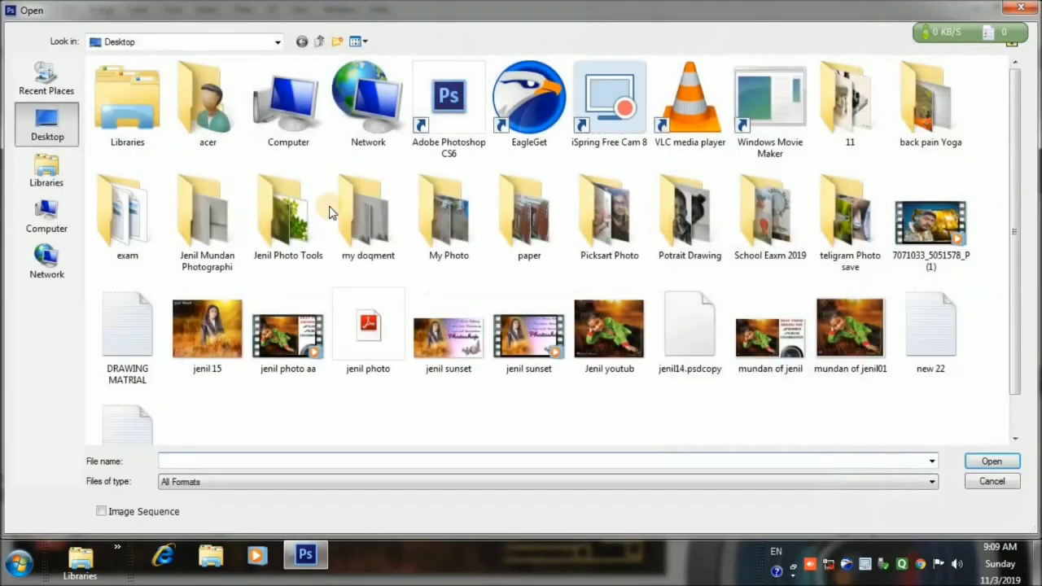
{"action": "double_click", "coordinate": [254, 204]}
{"action": "left_click", "coordinate": [860, 485]}
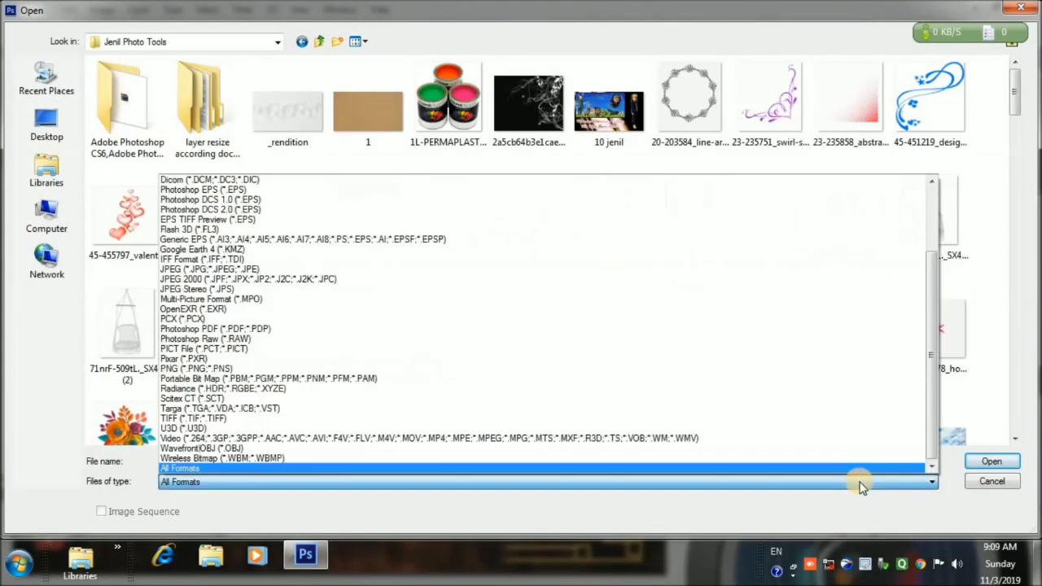
{"action": "left_click", "coordinate": [236, 269]}
{"action": "left_click_drag", "start_coordinate": [1012, 151], "coordinate": [1023, 434]}
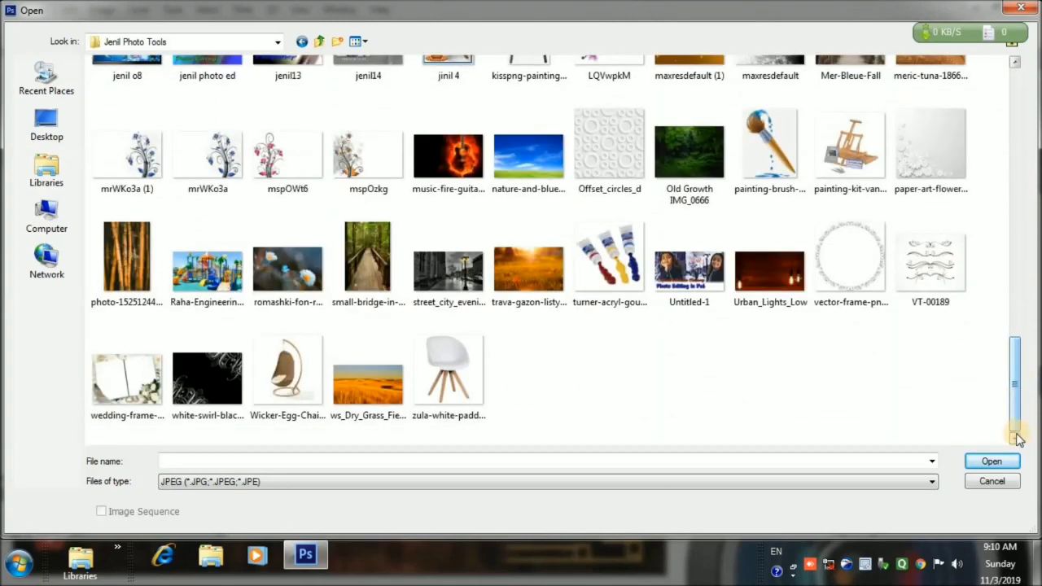
{"action": "left_click_drag", "start_coordinate": [1021, 397], "coordinate": [1023, 289]}
{"action": "left_click", "coordinate": [518, 144]}
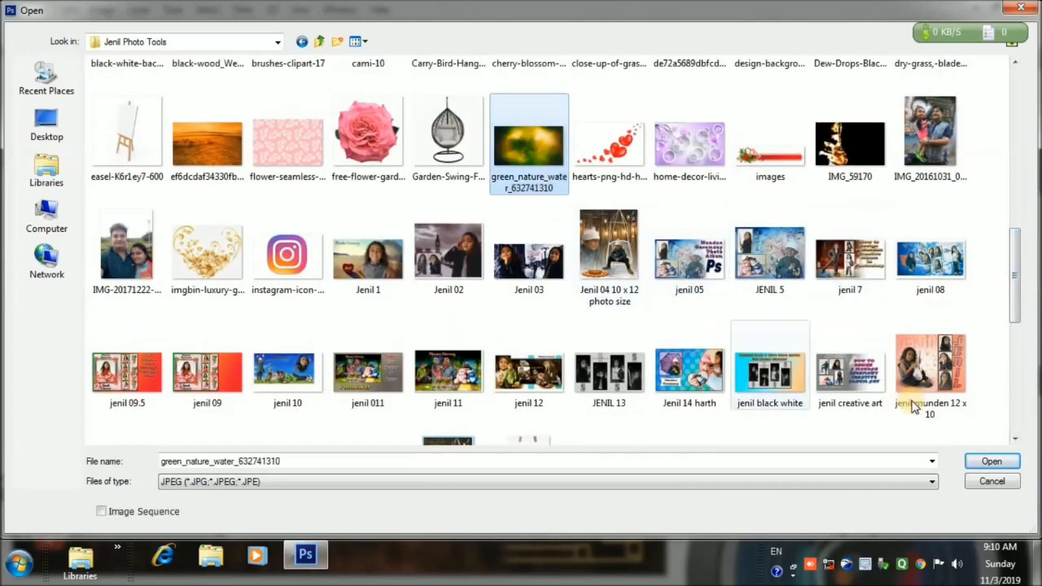
{"action": "left_click", "coordinate": [989, 461]}
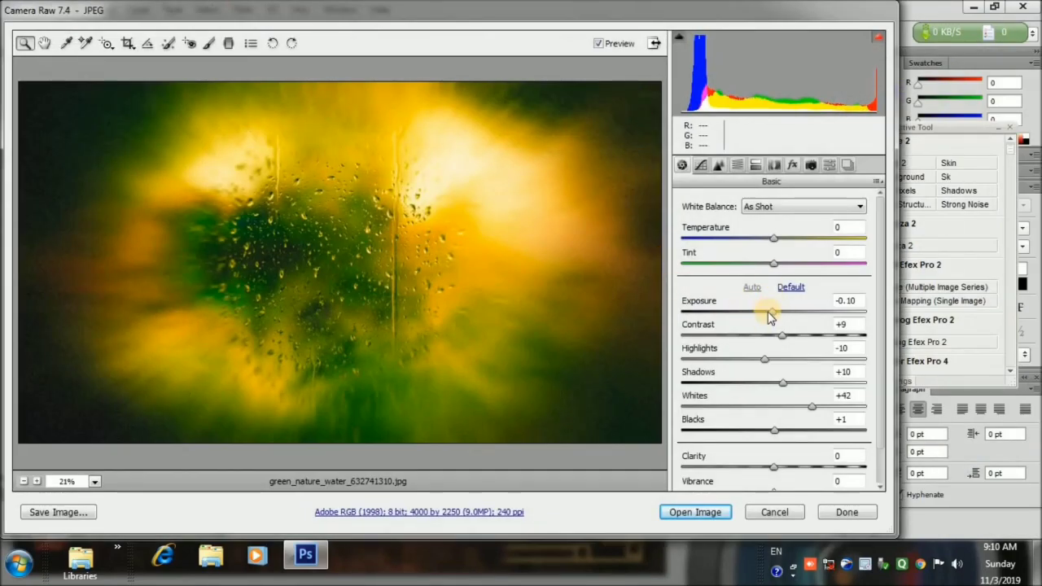
- Set exposure -2.40, contrast +42, highlights -26 and shadows about -58 in Camera Raw, and open the image with its embedded profile discarded
{"action": "left_click_drag", "start_coordinate": [761, 319], "coordinate": [729, 316]}
{"action": "left_click_drag", "start_coordinate": [779, 338], "coordinate": [725, 387]}
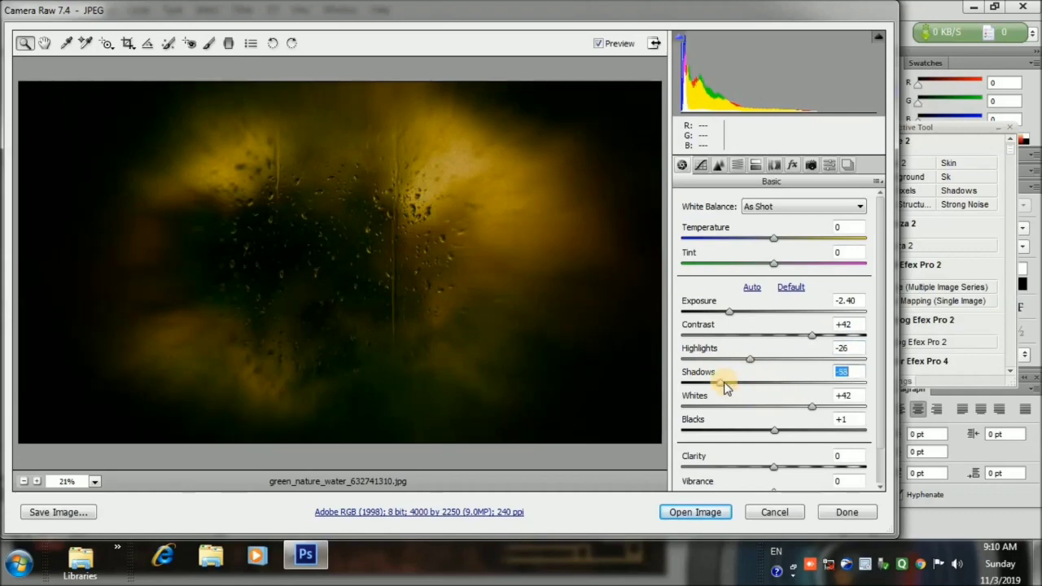
{"action": "left_click", "coordinate": [705, 512]}
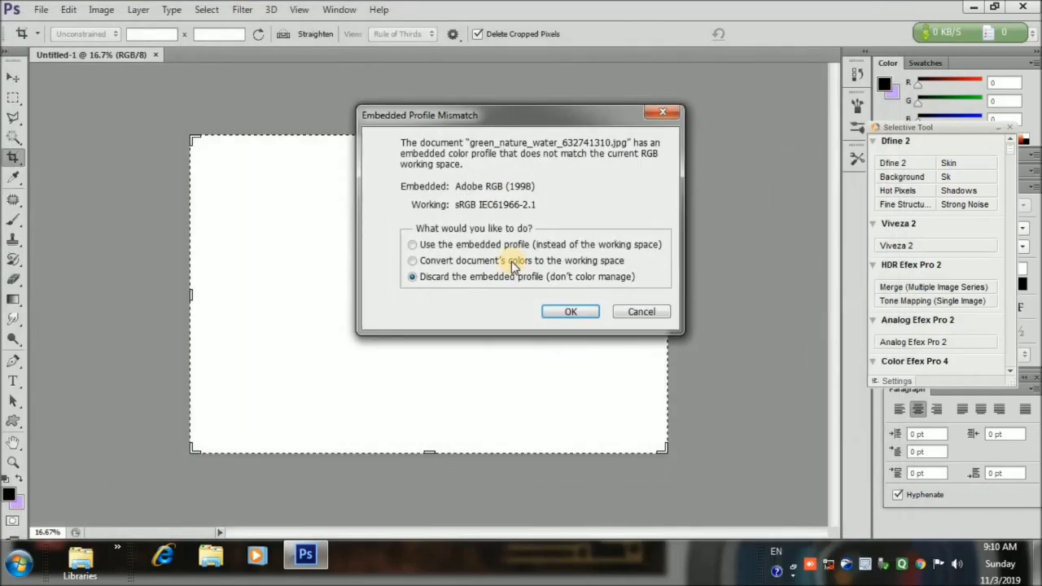
{"action": "left_click", "coordinate": [567, 313]}
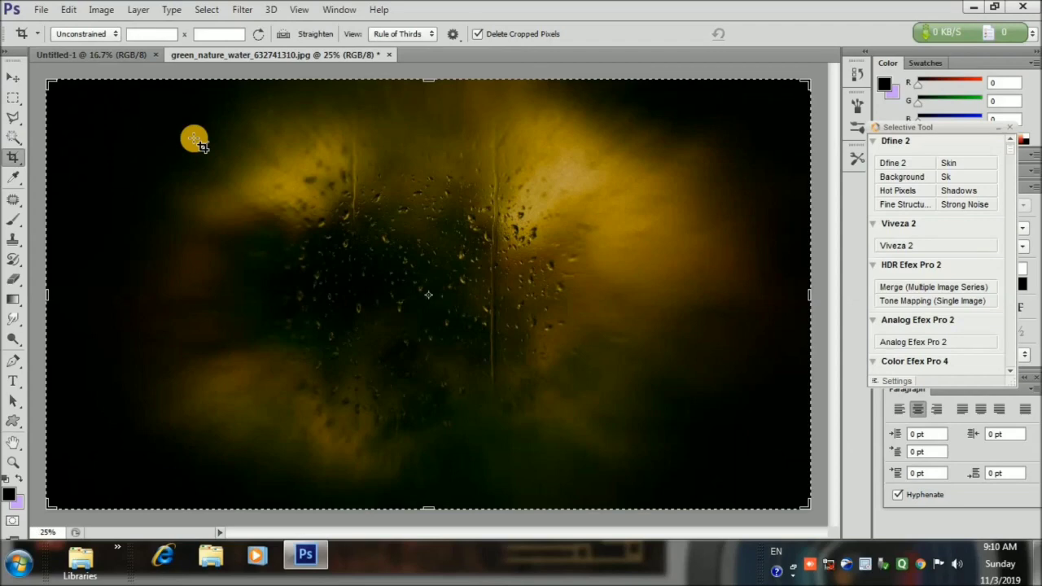
- Paste the darkened background image into Untitled-1 and enlarge it to about 134% so it covers the whole canvas
{"action": "left_click", "coordinate": [125, 53]}
{"action": "key", "text": "ctrl+v"}
{"action": "left_click", "coordinate": [14, 76]}
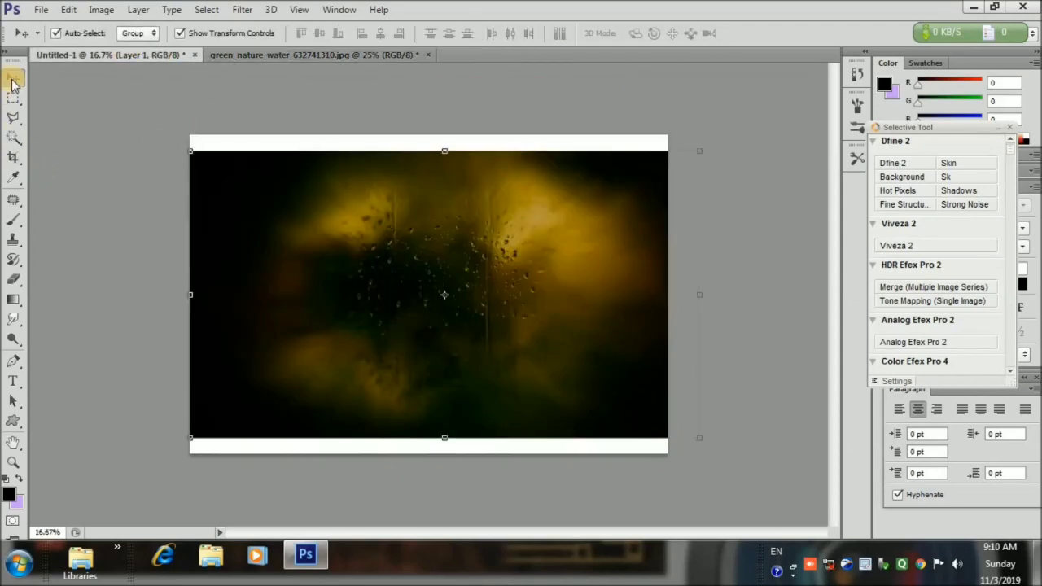
{"action": "left_click_drag", "start_coordinate": [698, 150], "coordinate": [785, 104]}
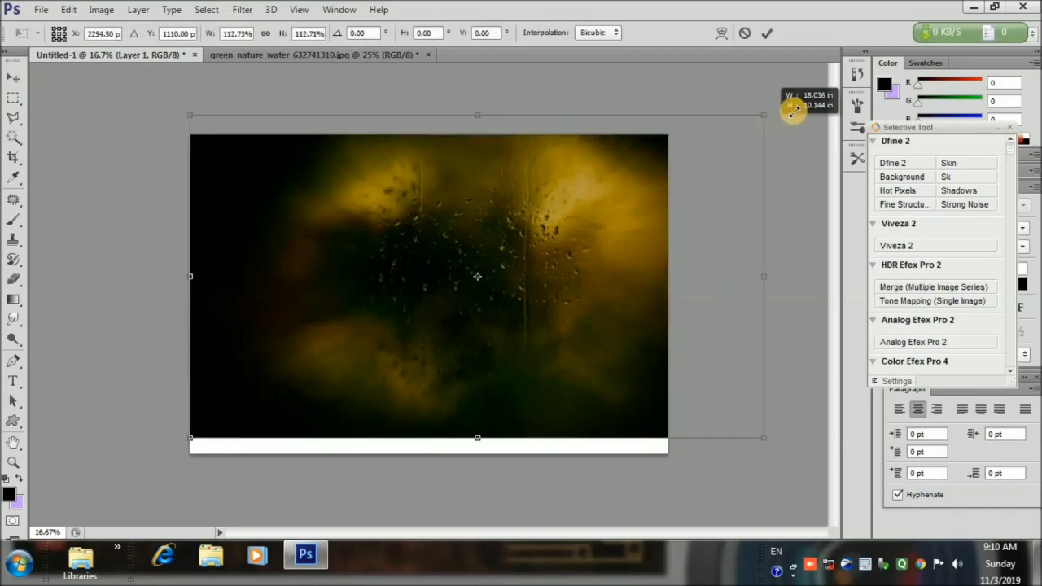
{"action": "left_click_drag", "start_coordinate": [196, 445], "coordinate": [104, 486]}
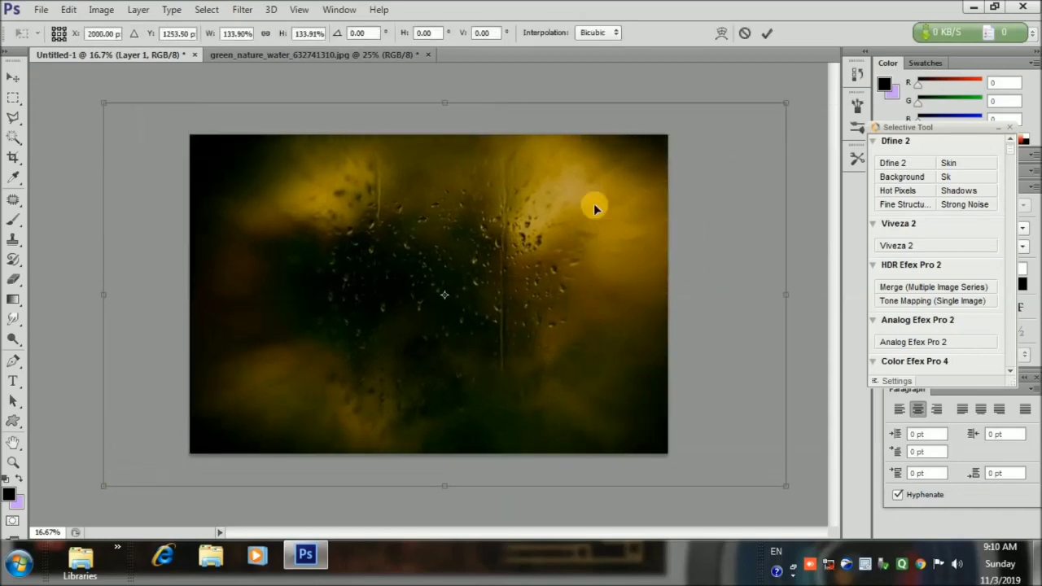
{"action": "left_click", "coordinate": [768, 34]}
- Crop Untitled-1 to its canvas bounds to trim the overhanging edges of the background layer
{"action": "left_click", "coordinate": [13, 158]}
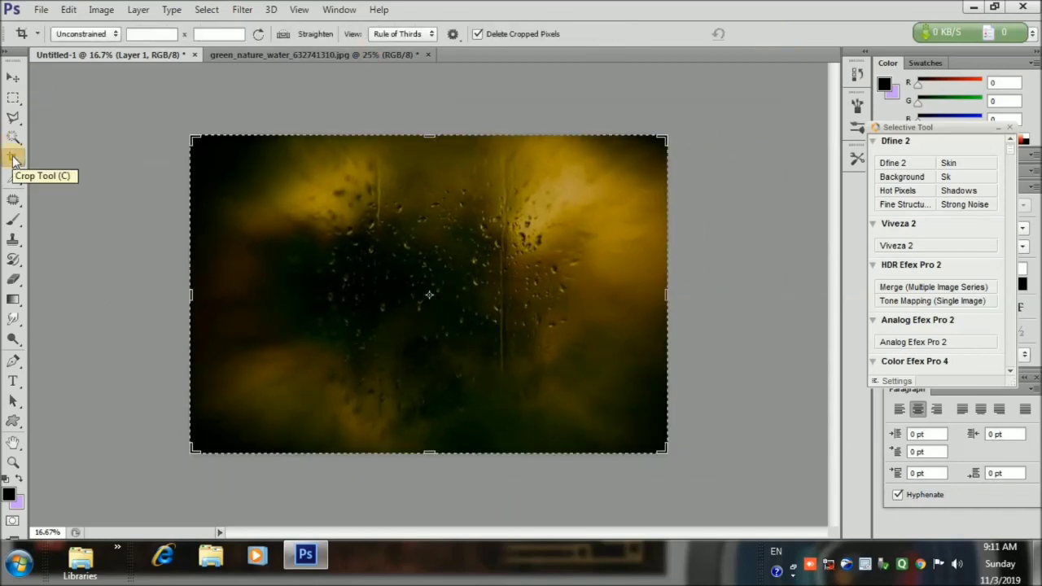
{"action": "key", "text": "Return"}
{"action": "key", "text": "Return"}
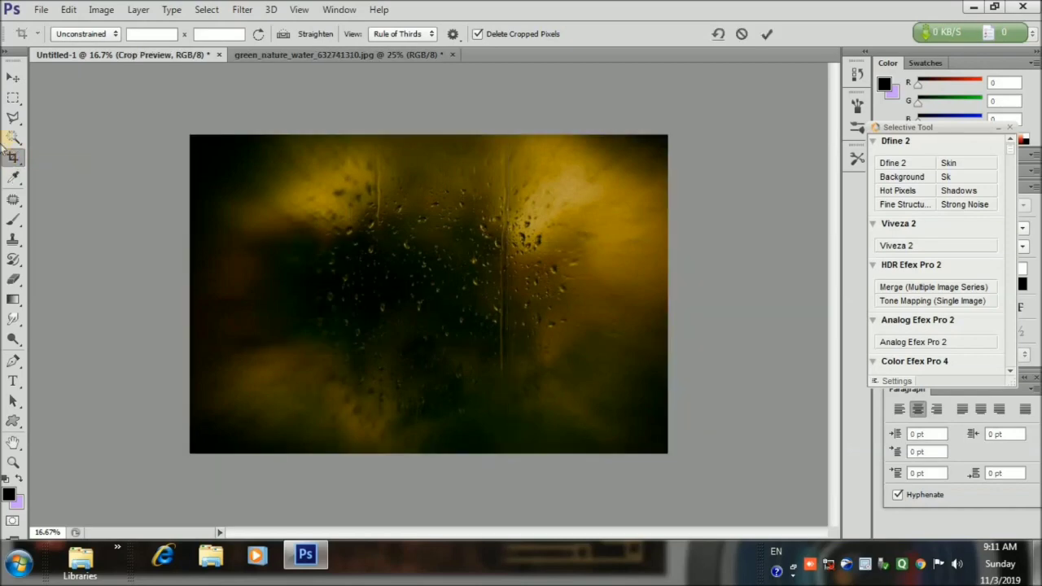
- Close the green_nature_water_632741310.jpg document without saving its changes
{"action": "left_click", "coordinate": [329, 52]}
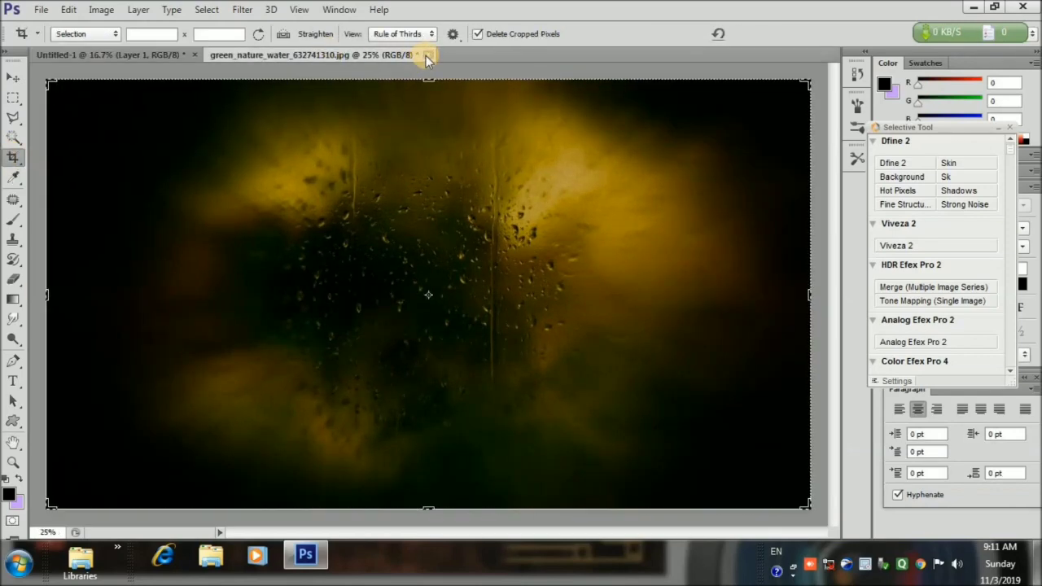
{"action": "left_click", "coordinate": [426, 55]}
{"action": "left_click", "coordinate": [523, 226]}
- Apply a Gaussian Blur with a radius of 20.9 pixels to the background layer
{"action": "left_click", "coordinate": [242, 10]}
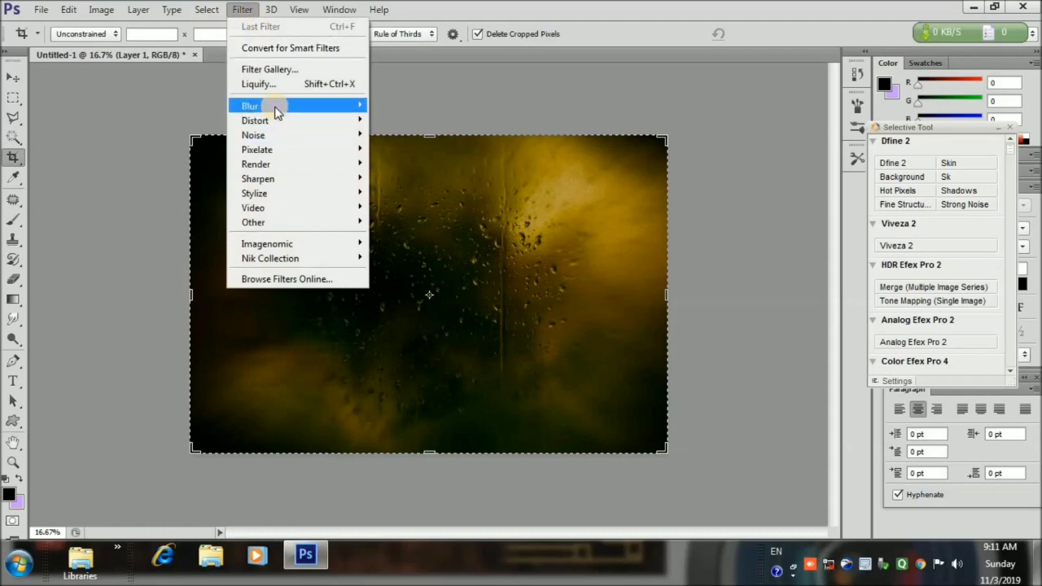
{"action": "mouse_move", "coordinate": [275, 111]}
{"action": "left_click", "coordinate": [409, 200]}
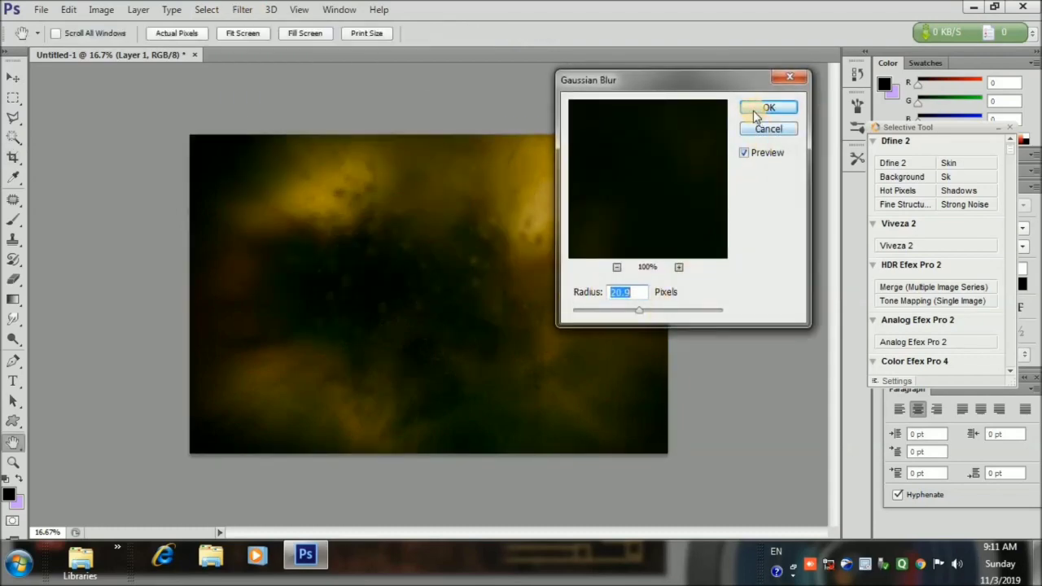
{"action": "left_click", "coordinate": [755, 117]}
- Open the forest photo Old Growth IMG_0666 from the same folder
{"action": "left_click", "coordinate": [40, 10]}
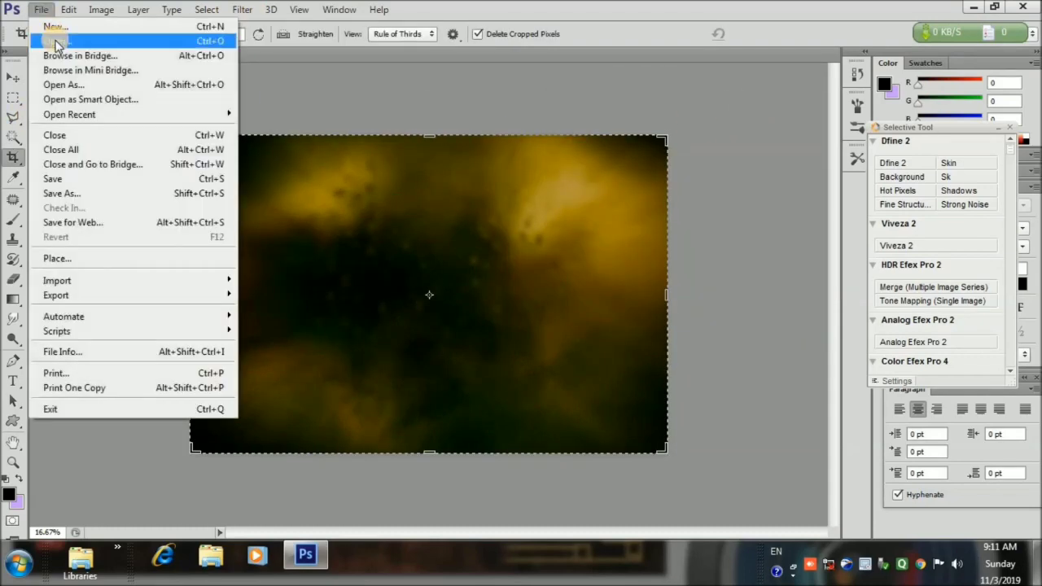
{"action": "left_click", "coordinate": [57, 43]}
{"action": "left_click_drag", "start_coordinate": [1019, 161], "coordinate": [1016, 358]}
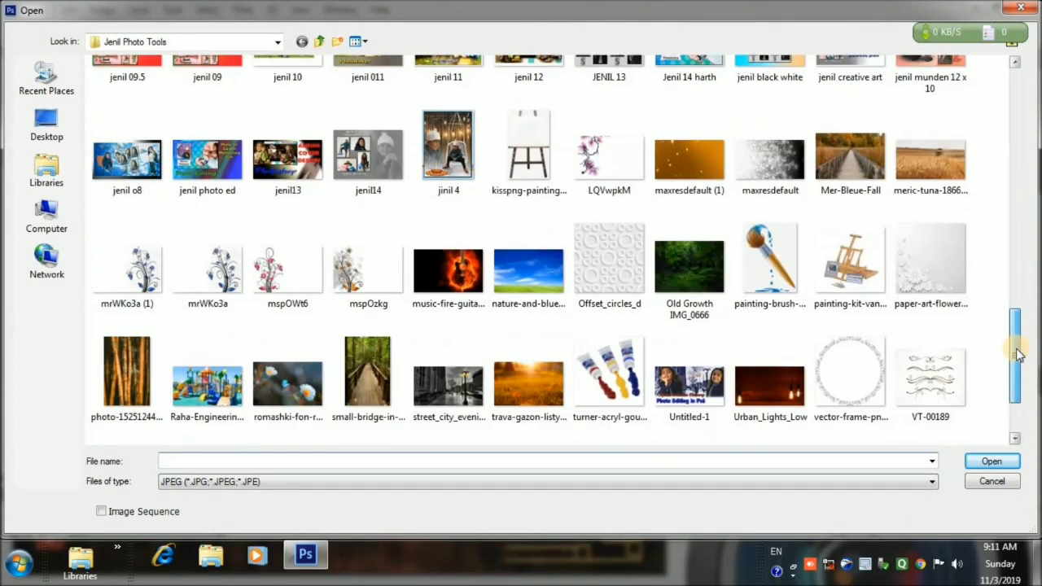
{"action": "left_click", "coordinate": [698, 275]}
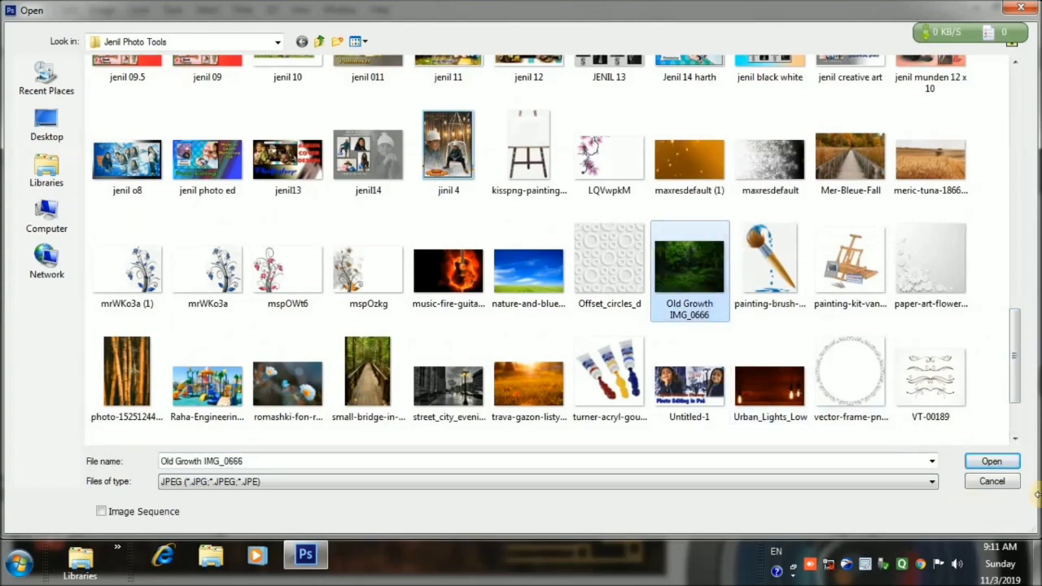
{"action": "left_click", "coordinate": [991, 461]}
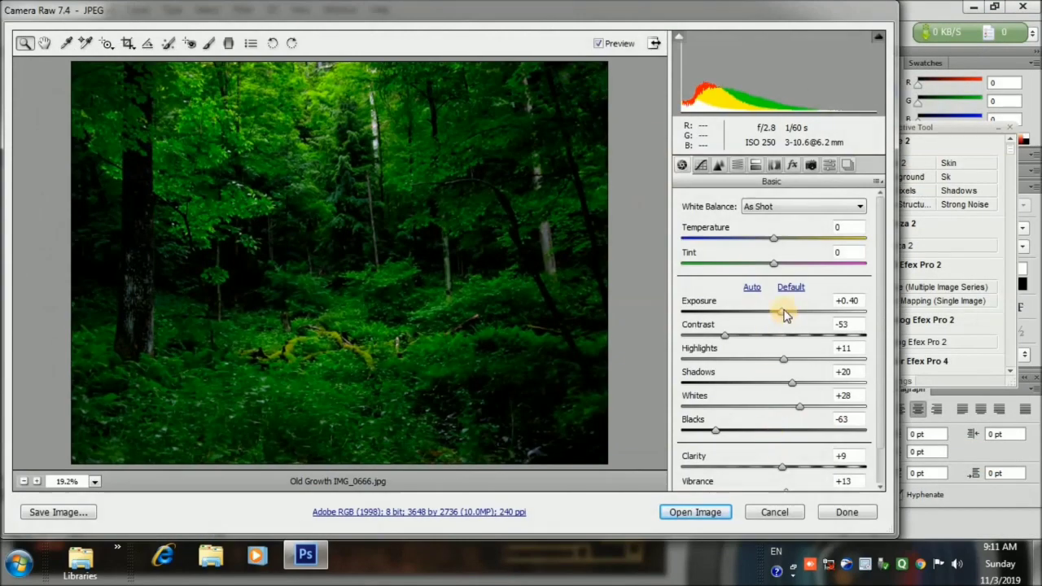
- Set the forest photo's exposure to +1.75, contrast -58, highlights +98 and shadows -100 in Camera Raw, and adjust the whites
{"action": "left_click_drag", "start_coordinate": [784, 316], "coordinate": [806, 314]}
{"action": "mouse_move", "coordinate": [724, 334]}
{"action": "left_mouse_down"}
{"action": "mouse_move", "coordinate": [768, 340]}
{"action": "mouse_move", "coordinate": [718, 342]}
{"action": "left_mouse_up"}
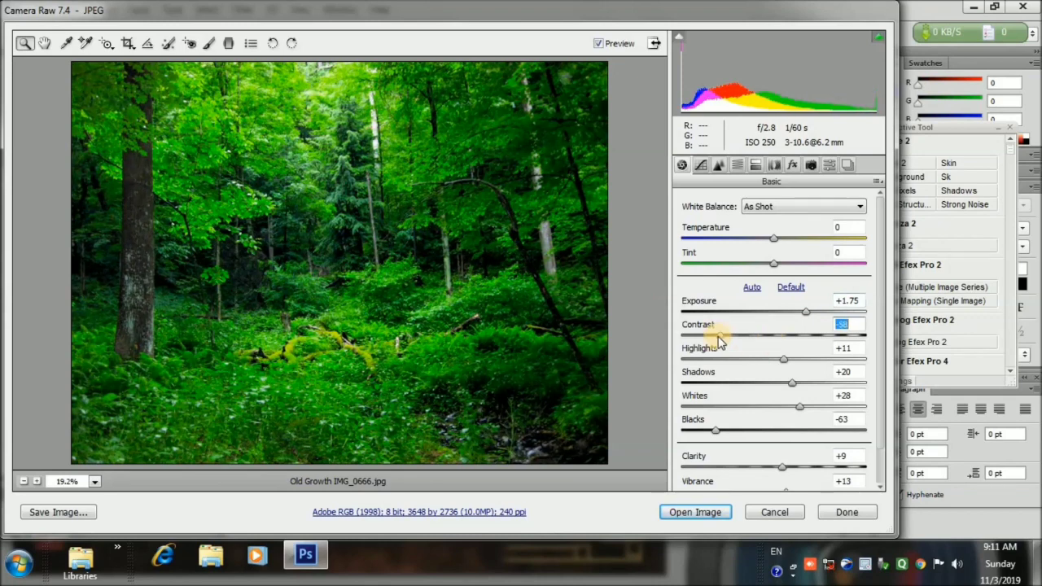
{"action": "left_click_drag", "start_coordinate": [786, 364], "coordinate": [868, 372]}
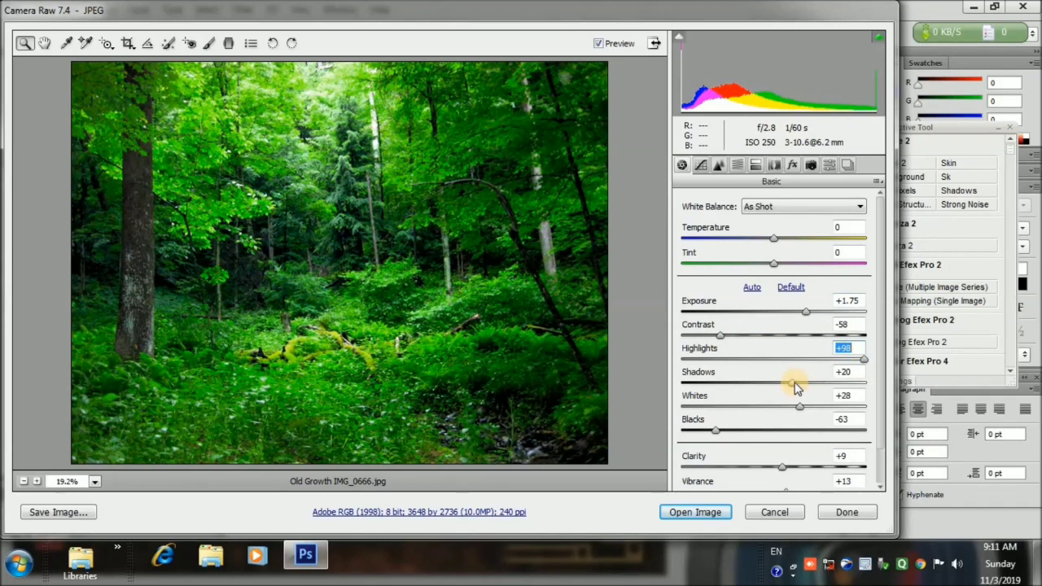
{"action": "left_click_drag", "start_coordinate": [795, 386], "coordinate": [684, 387]}
{"action": "left_click_drag", "start_coordinate": [798, 407], "coordinate": [834, 407]}
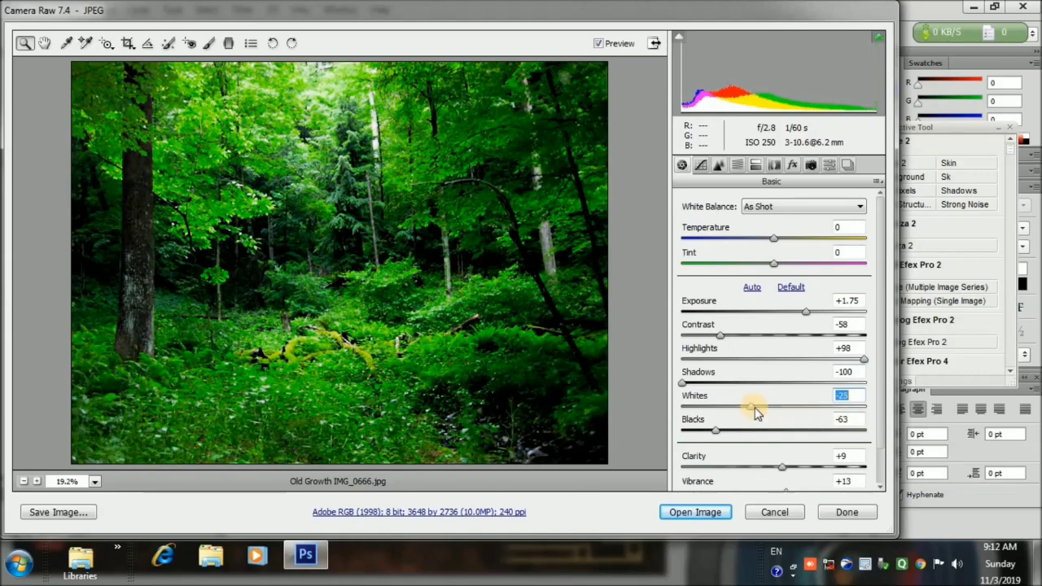
- Adjust the forest photo's blacks and open the image, converting its colors to the working space
{"action": "left_click_drag", "start_coordinate": [714, 431], "coordinate": [784, 478]}
{"action": "scroll", "coordinate": [879, 341], "scroll_direction": "down", "scroll_amount": 2}
{"action": "left_click", "coordinate": [695, 512]}
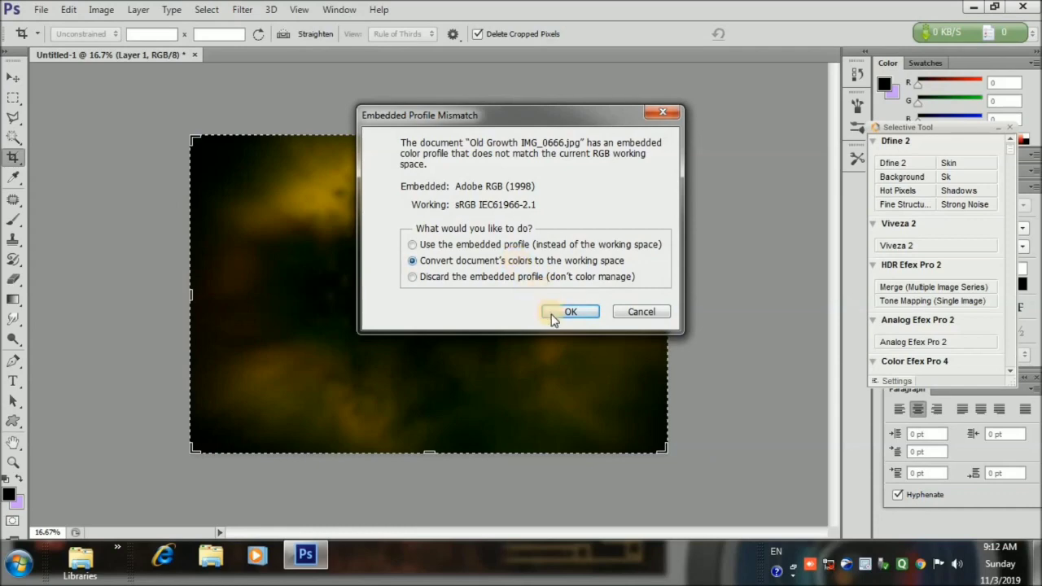
{"action": "left_click", "coordinate": [568, 312]}
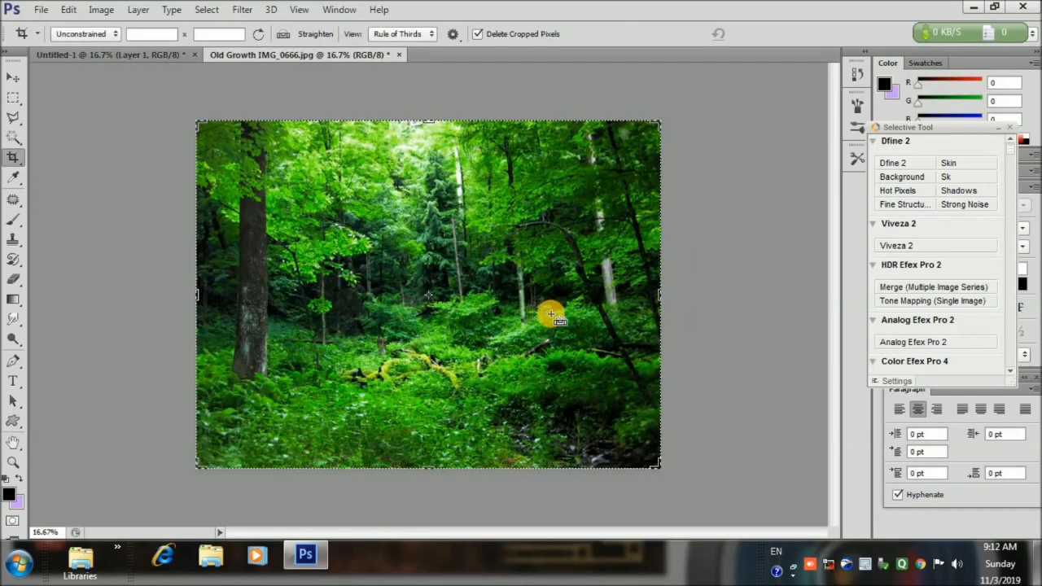
- Paste the forest photo into Untitled-1 at about 113% scale to cover the canvas, and crop it to the canvas bounds
{"action": "left_click", "coordinate": [101, 56]}
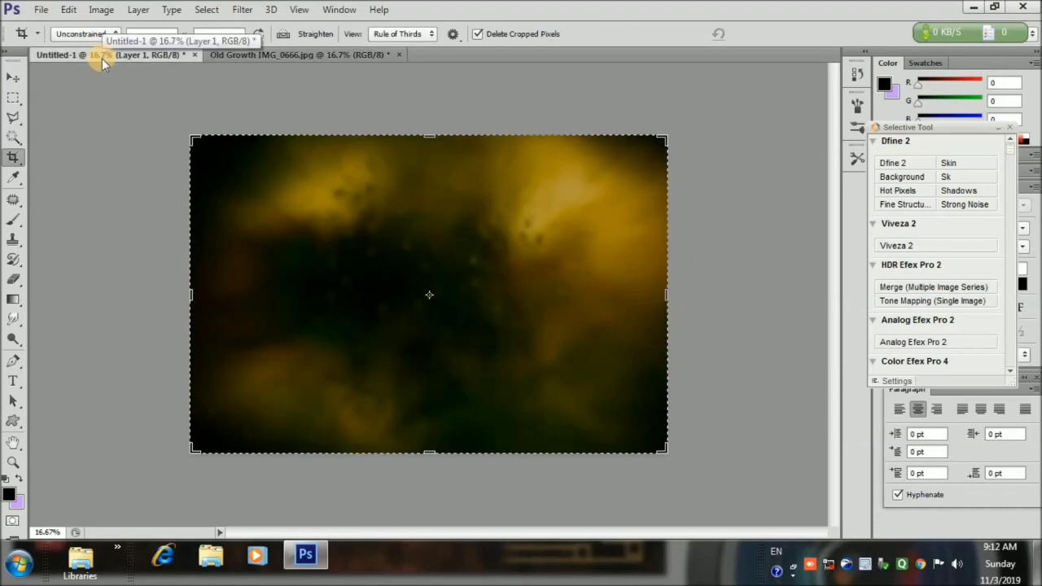
{"action": "key", "text": "ctrl+v"}
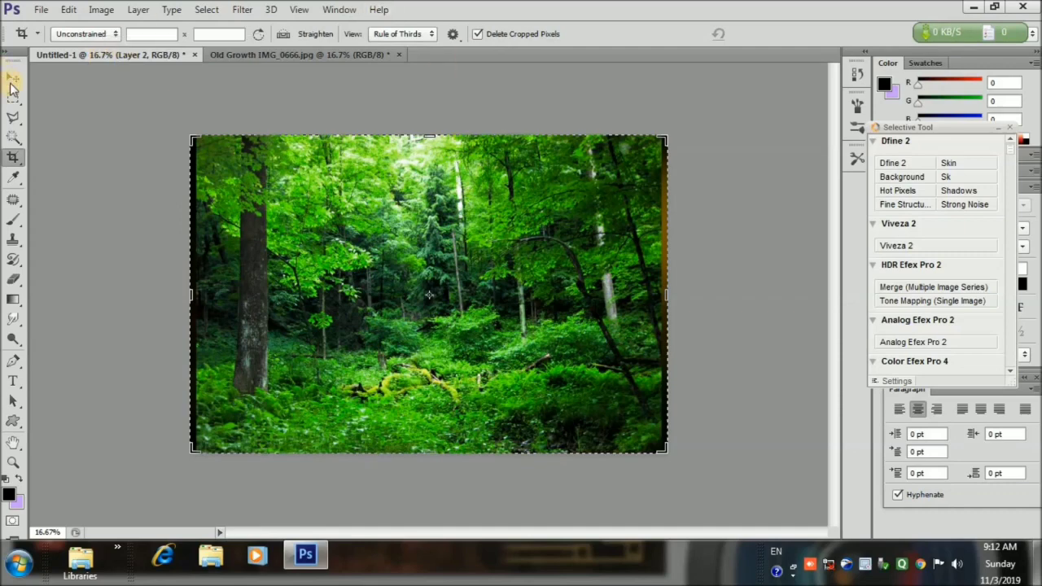
{"action": "key", "text": "v"}
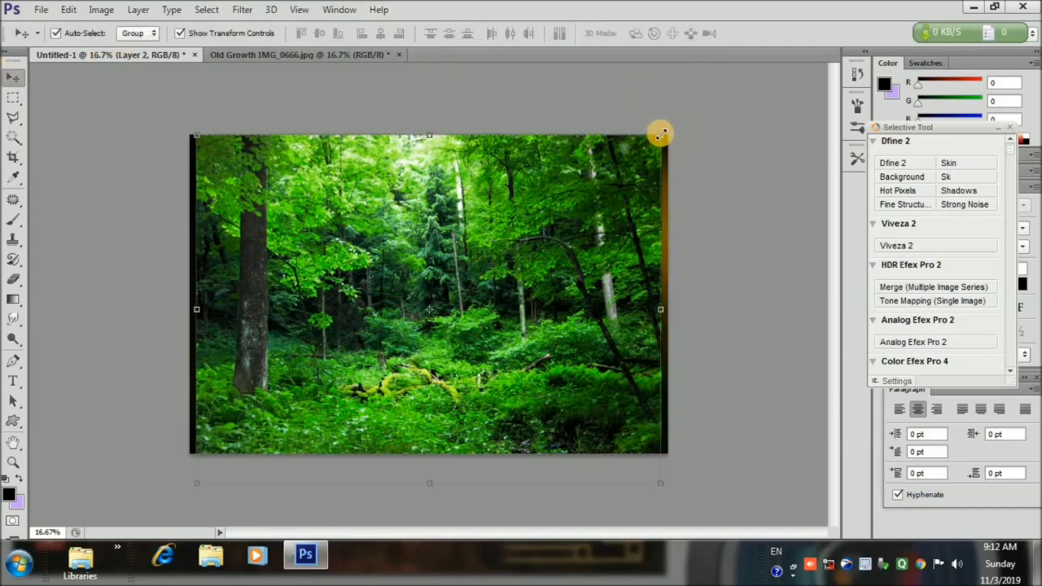
{"action": "left_click_drag", "start_coordinate": [660, 133], "coordinate": [696, 107]}
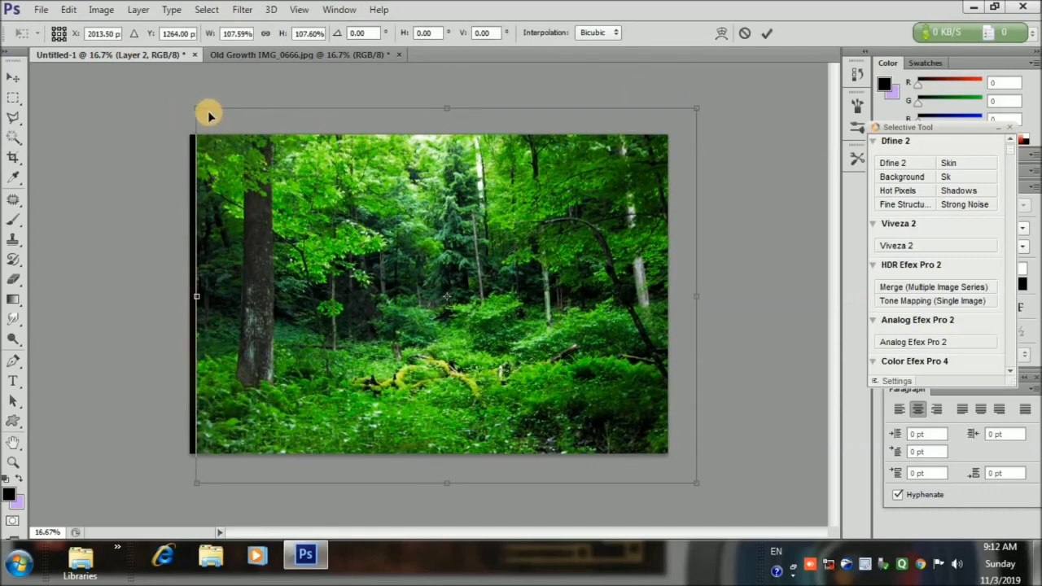
{"action": "left_click_drag", "start_coordinate": [188, 108], "coordinate": [172, 90]}
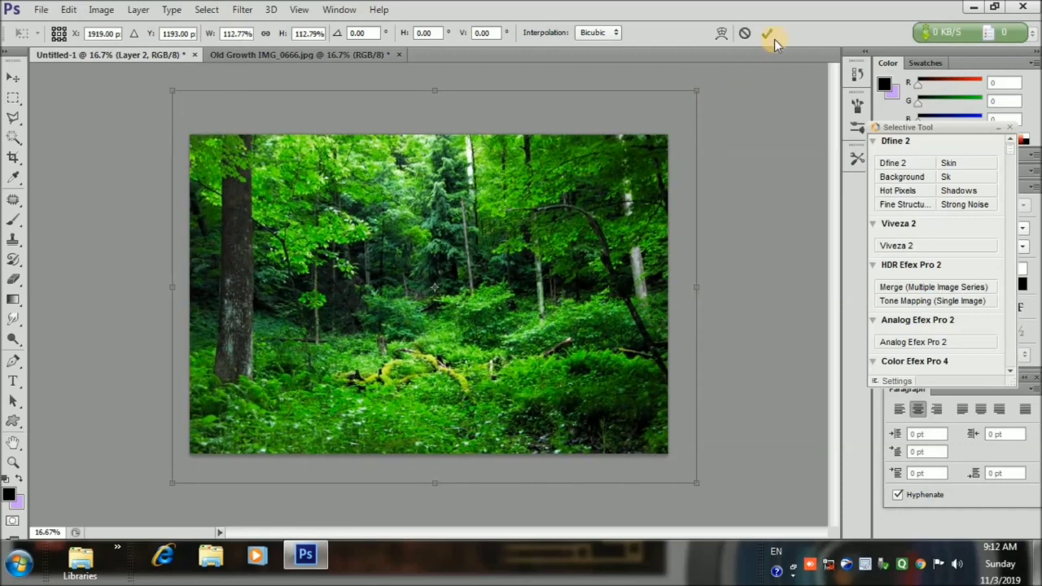
{"action": "left_click", "coordinate": [5, 157]}
{"action": "key", "text": "Return"}
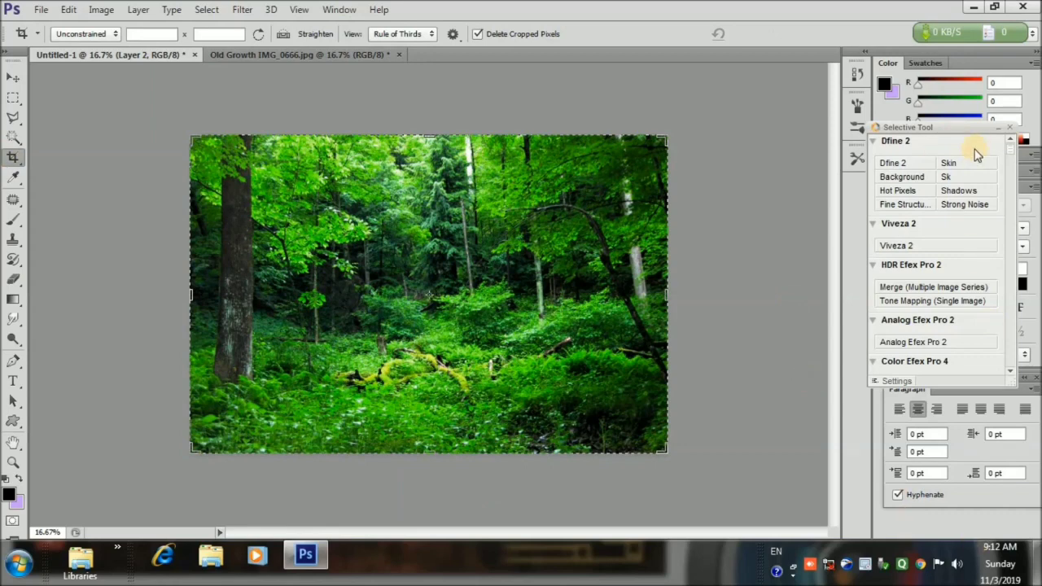
- Collapse the Selective Tool palette and show the list of layers
{"action": "left_click", "coordinate": [998, 128]}
{"action": "mouse_move", "coordinate": [988, 378]}
{"action": "left_mouse_down"}
{"action": "mouse_move", "coordinate": [991, 415]}
{"action": "mouse_move", "coordinate": [972, 383]}
{"action": "left_mouse_up"}
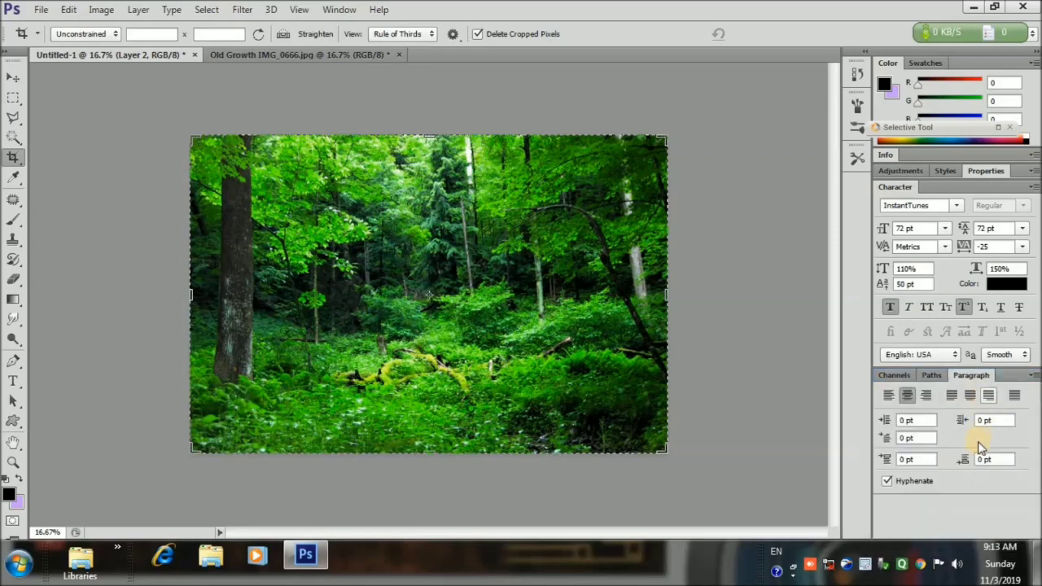
{"action": "left_click", "coordinate": [339, 11]}
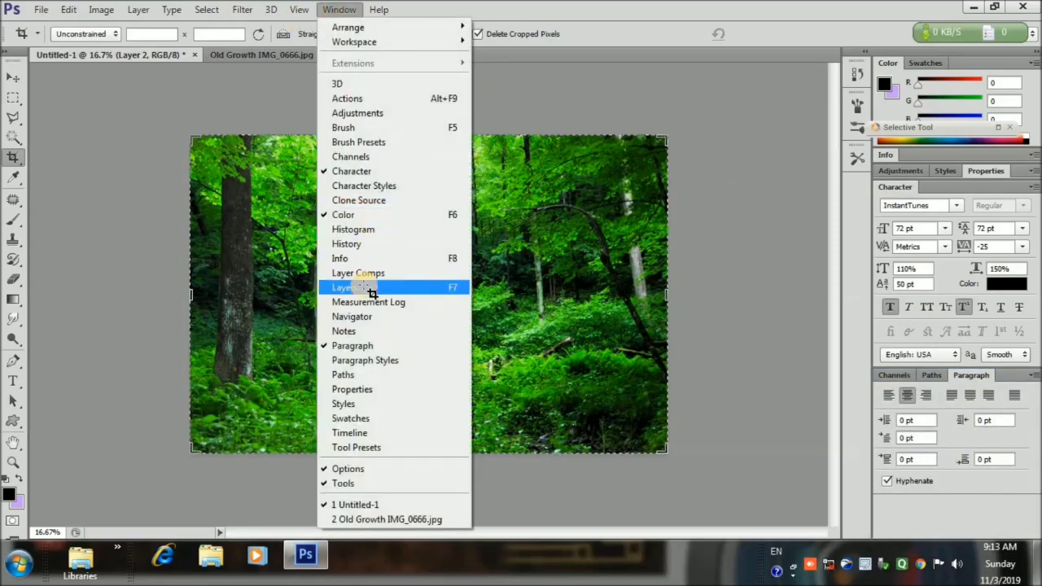
{"action": "left_click", "coordinate": [400, 288]}
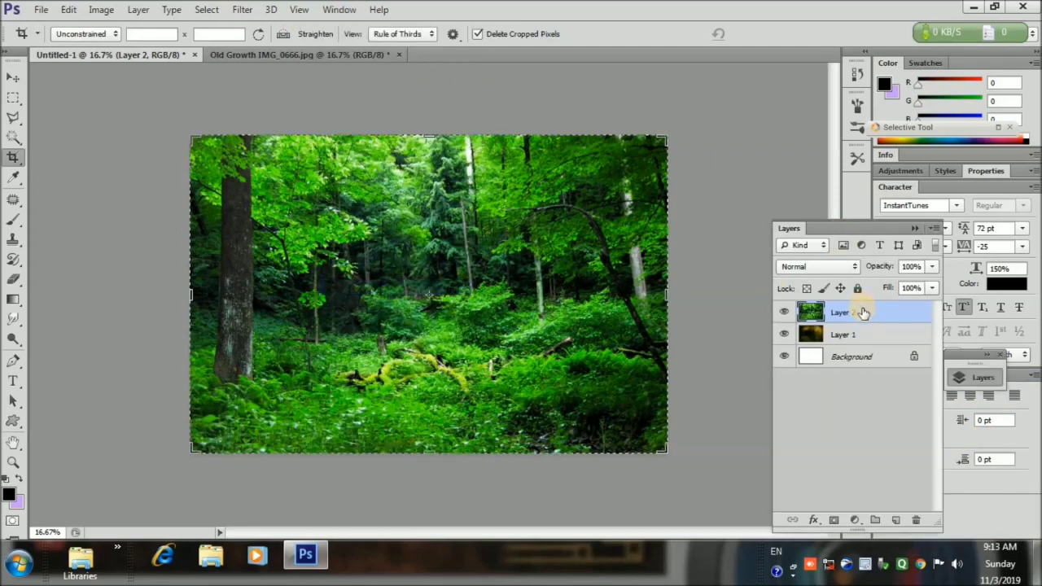
- Try the Screen blend mode on the forest layer, and settle on Multiply at 51% opacity
{"action": "left_click", "coordinate": [851, 267]}
{"action": "left_click", "coordinate": [788, 128]}
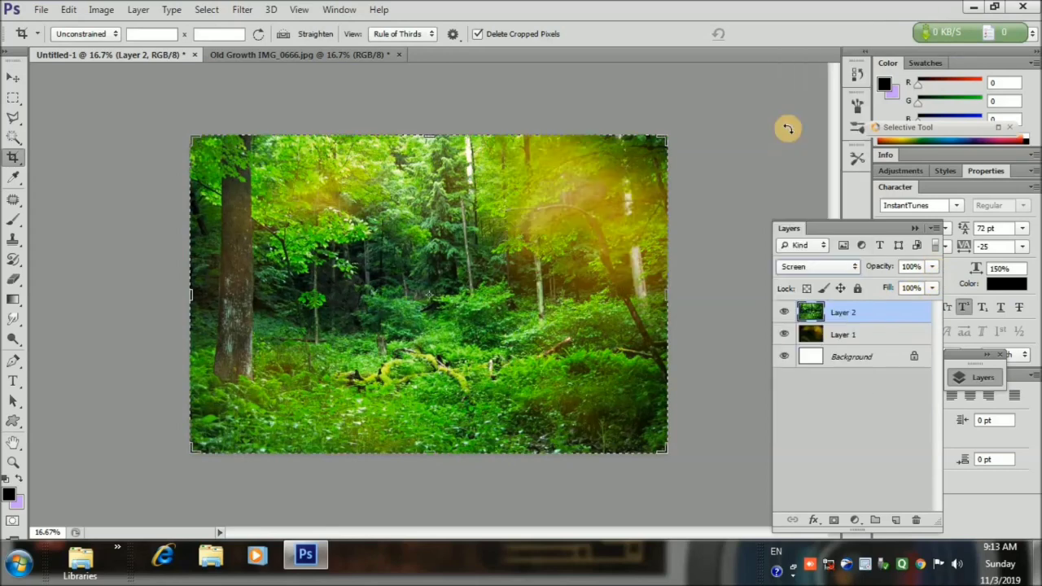
{"action": "left_click", "coordinate": [849, 269]}
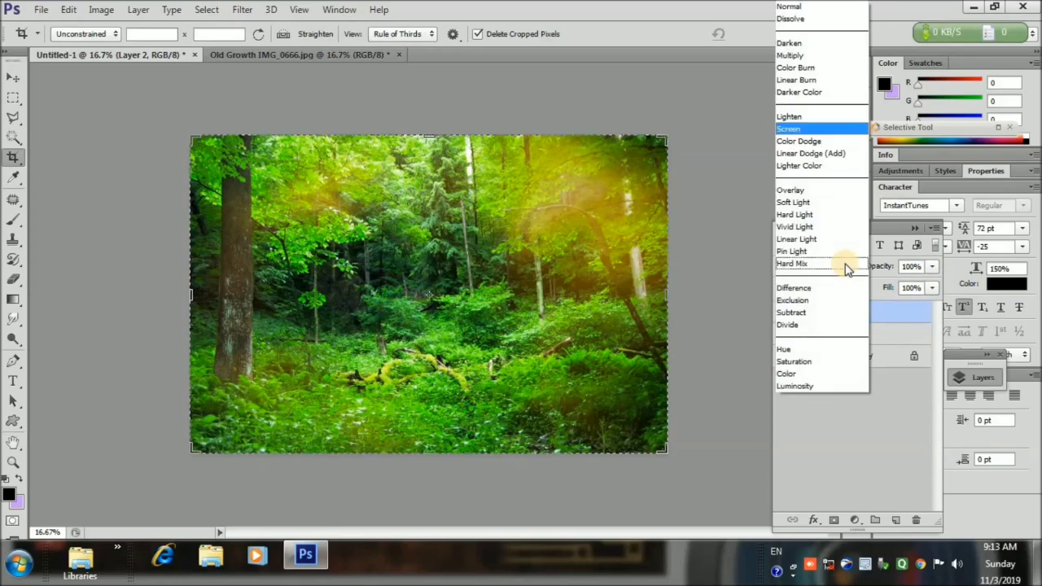
{"action": "left_click", "coordinate": [846, 65]}
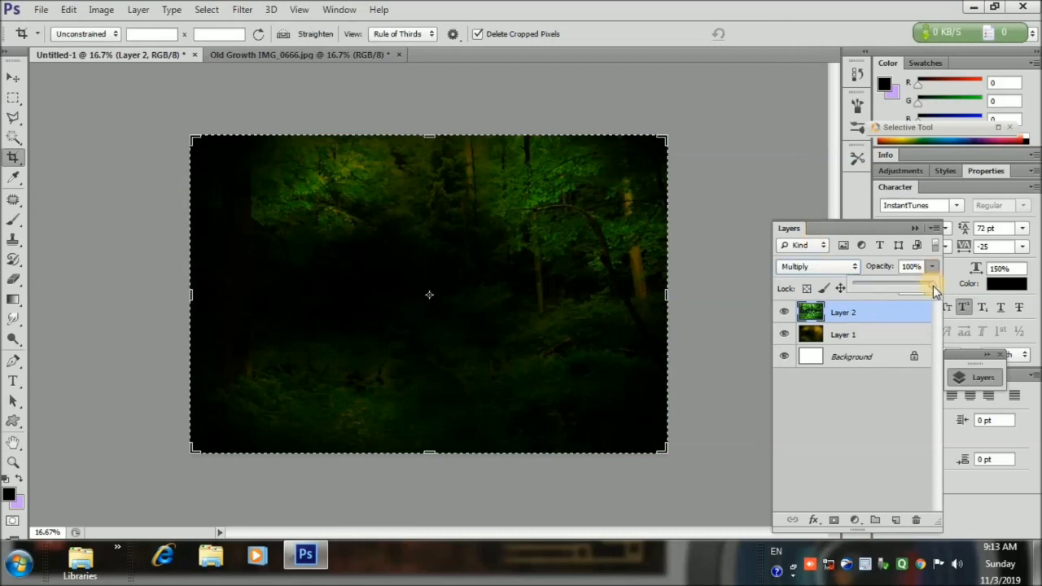
{"action": "left_click_drag", "start_coordinate": [933, 290], "coordinate": [894, 287]}
{"action": "left_click", "coordinate": [884, 413]}
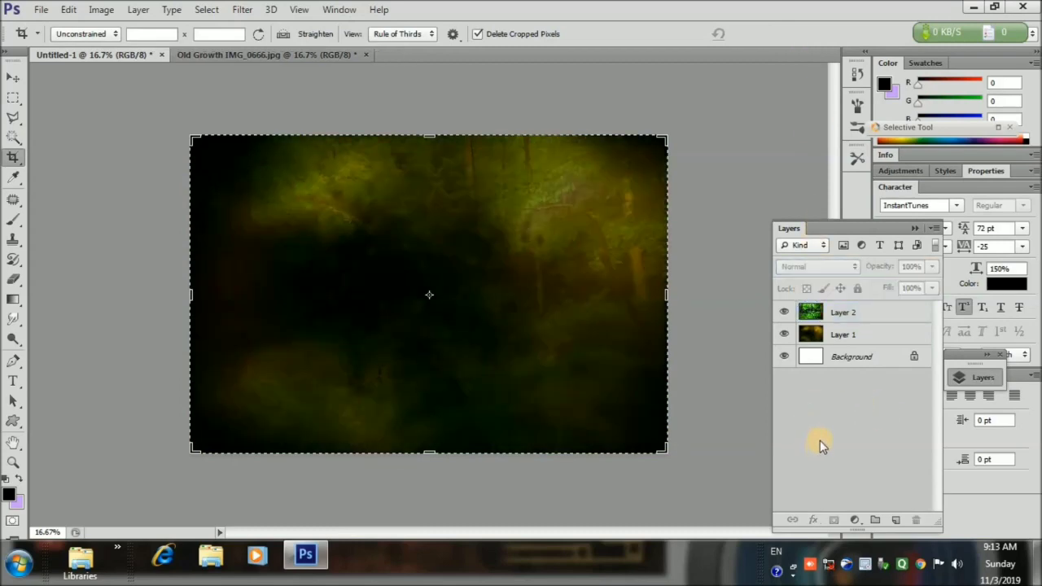
{"action": "left_click", "coordinate": [869, 322]}
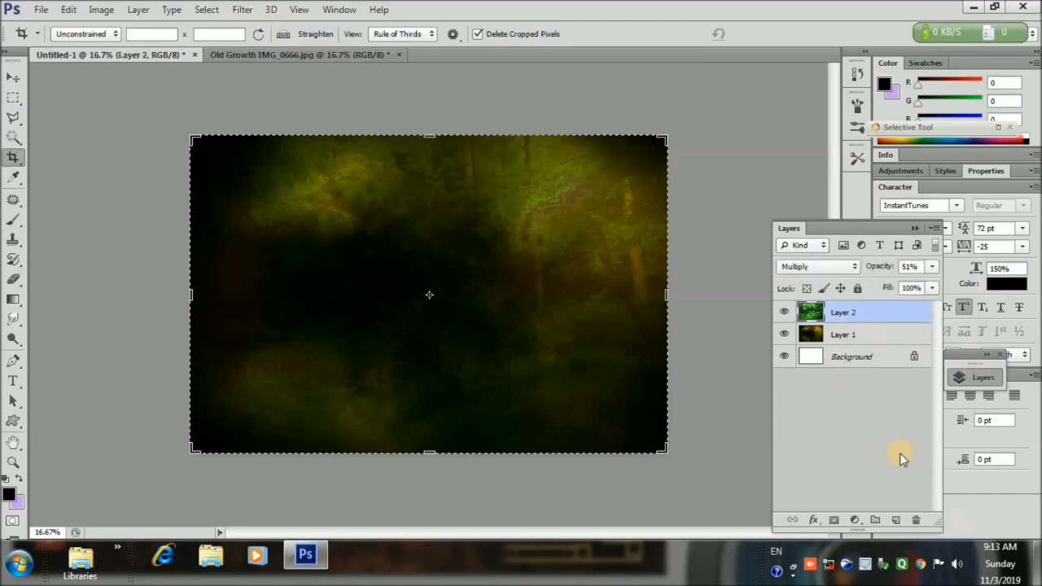
- Soften the forest layer with the basic Blur filter and a Gaussian Blur of 2.6 pixels radius
{"action": "left_click", "coordinate": [242, 9]}
{"action": "mouse_move", "coordinate": [249, 103]}
{"action": "left_click", "coordinate": [413, 155]}
{"action": "left_click", "coordinate": [241, 10]}
{"action": "mouse_move", "coordinate": [249, 105]}
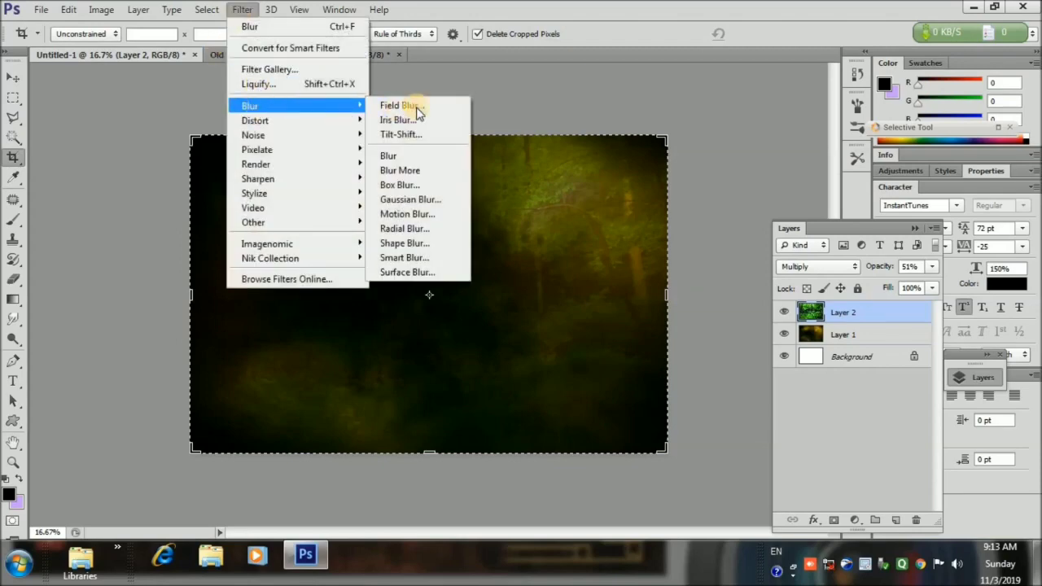
{"action": "left_click", "coordinate": [427, 199]}
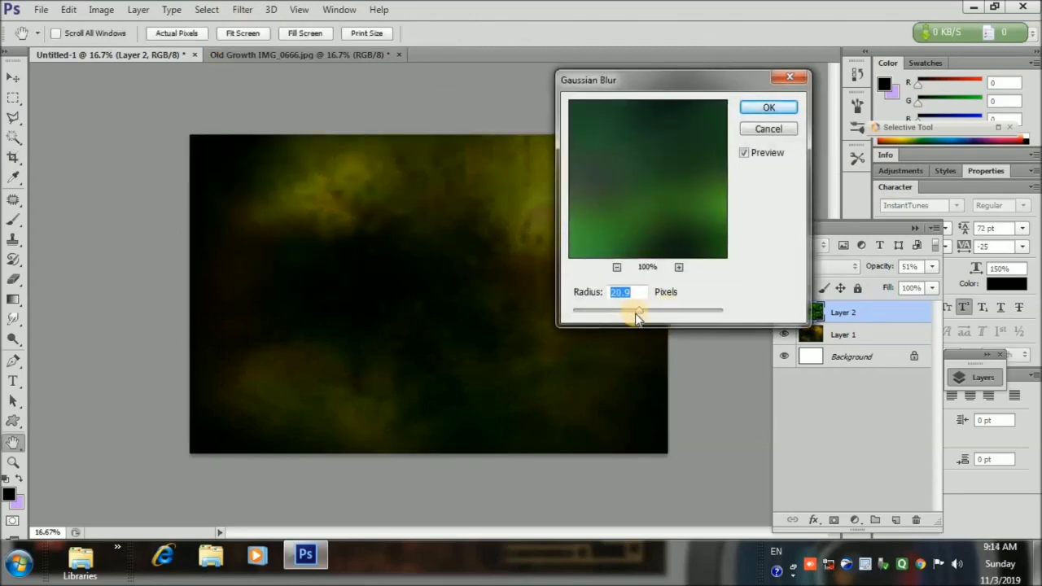
{"action": "left_click", "coordinate": [595, 312]}
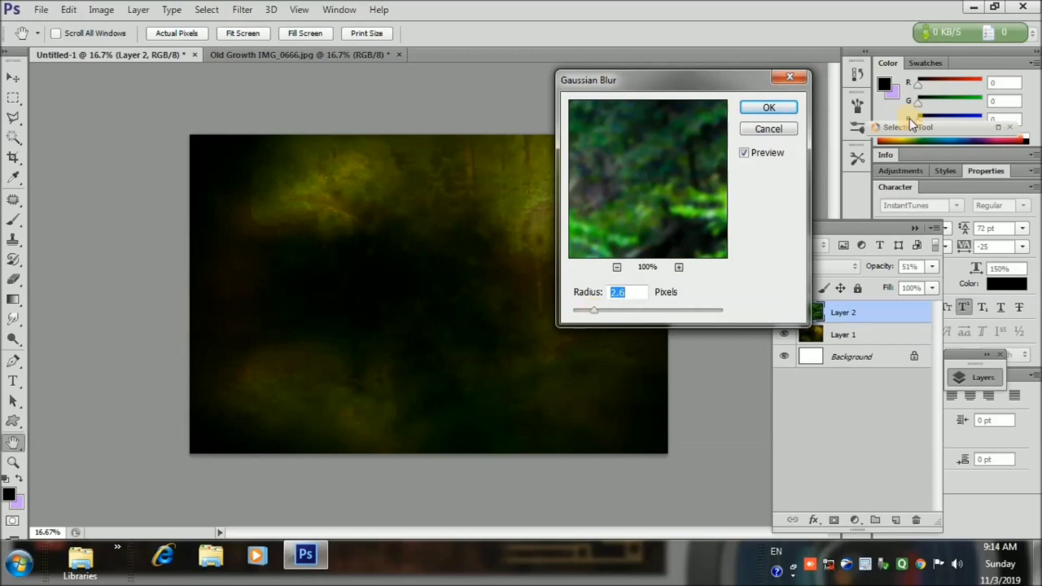
{"action": "key", "text": "c"}
{"action": "left_click", "coordinate": [762, 106]}
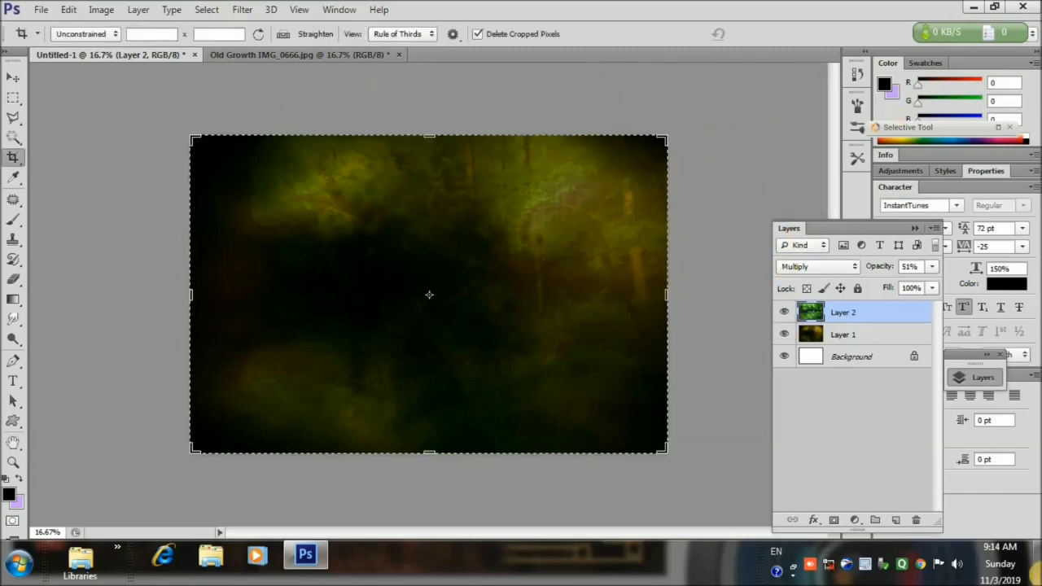
- Stamp all visible layers into a new layer and load the Film Efex: Vintage filter for it in Color Efex Pro 4
{"action": "key", "text": "ctrl+alt+shift+e"}
{"action": "left_click", "coordinate": [242, 10]}
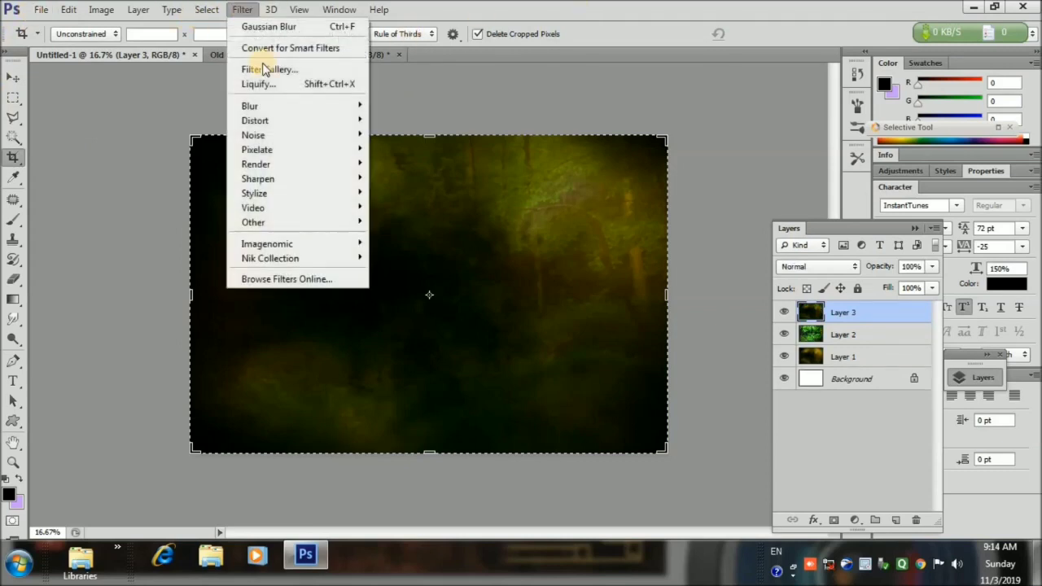
{"action": "mouse_move", "coordinate": [268, 258]}
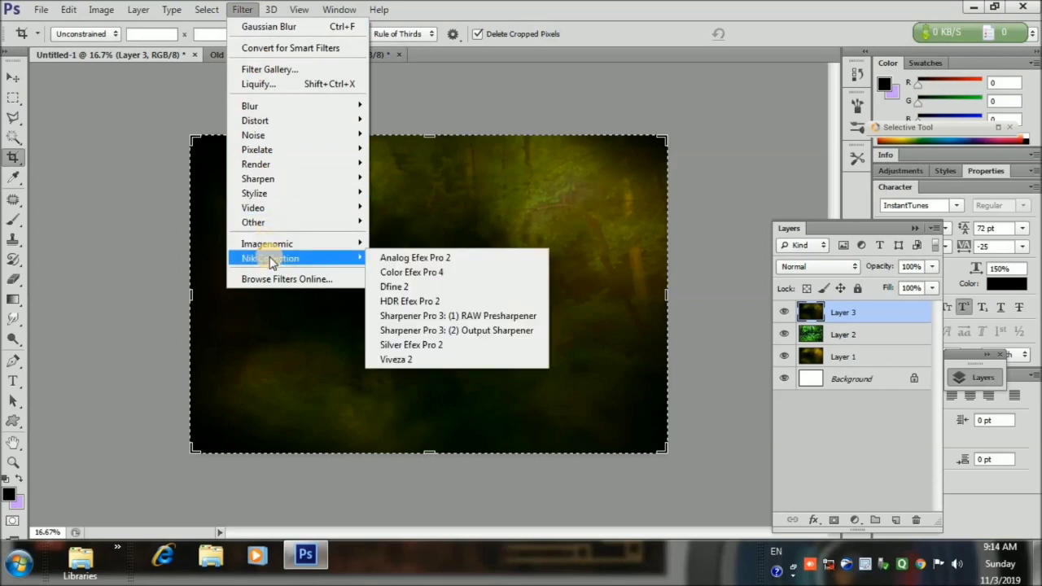
{"action": "left_click", "coordinate": [390, 272]}
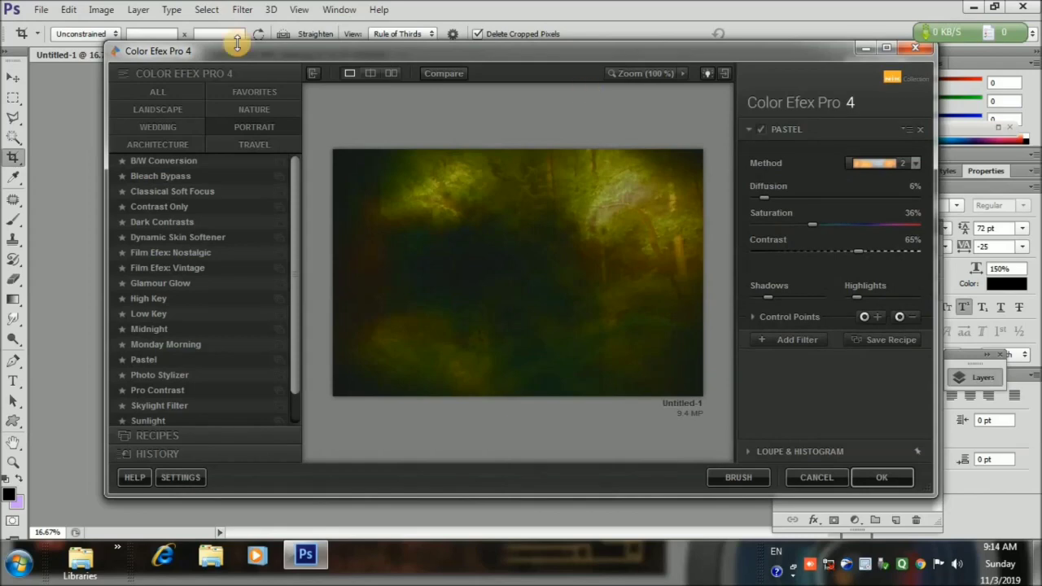
{"action": "left_click", "coordinate": [173, 206]}
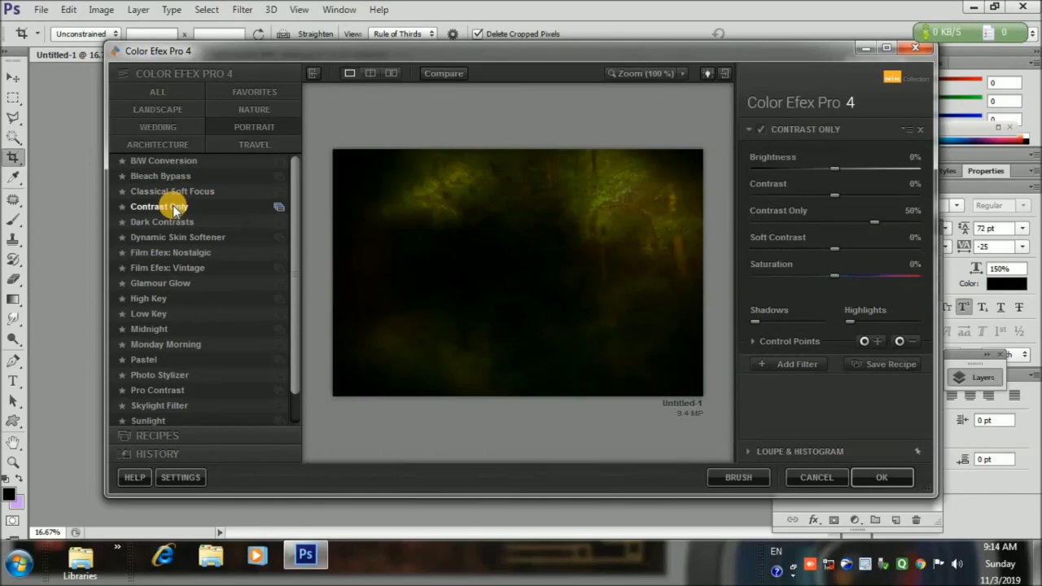
{"action": "left_click", "coordinate": [171, 267]}
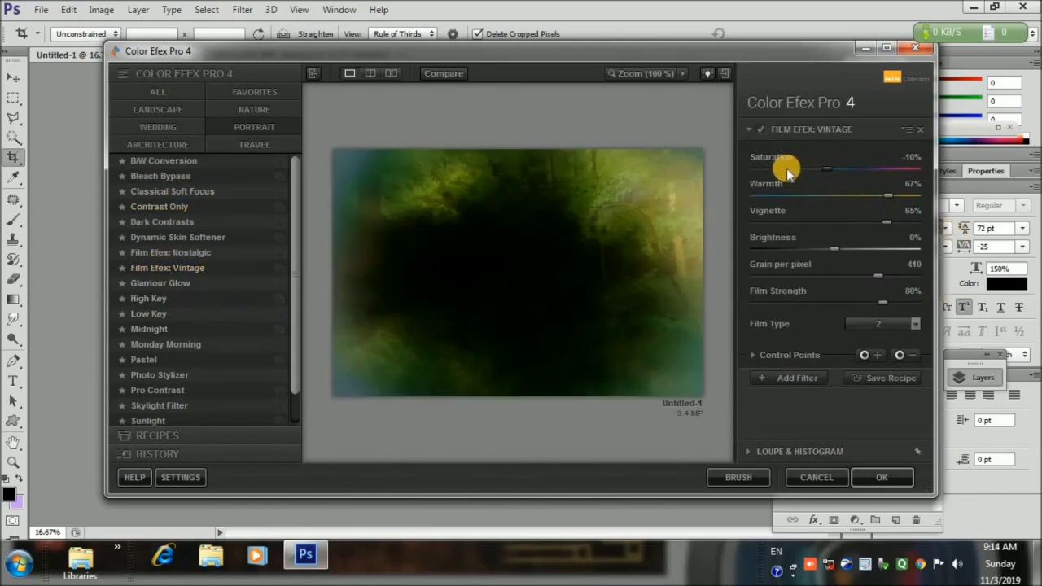
- Apply Film Efex: Vintage with saturation -74%, warmth 100%, grain per pixel 500 and film strength 42%
{"action": "left_click_drag", "start_coordinate": [787, 169], "coordinate": [775, 168]}
{"action": "left_click_drag", "start_coordinate": [823, 196], "coordinate": [913, 197]}
{"action": "left_click_drag", "start_coordinate": [797, 251], "coordinate": [832, 256]}
{"action": "left_click", "coordinate": [778, 276]}
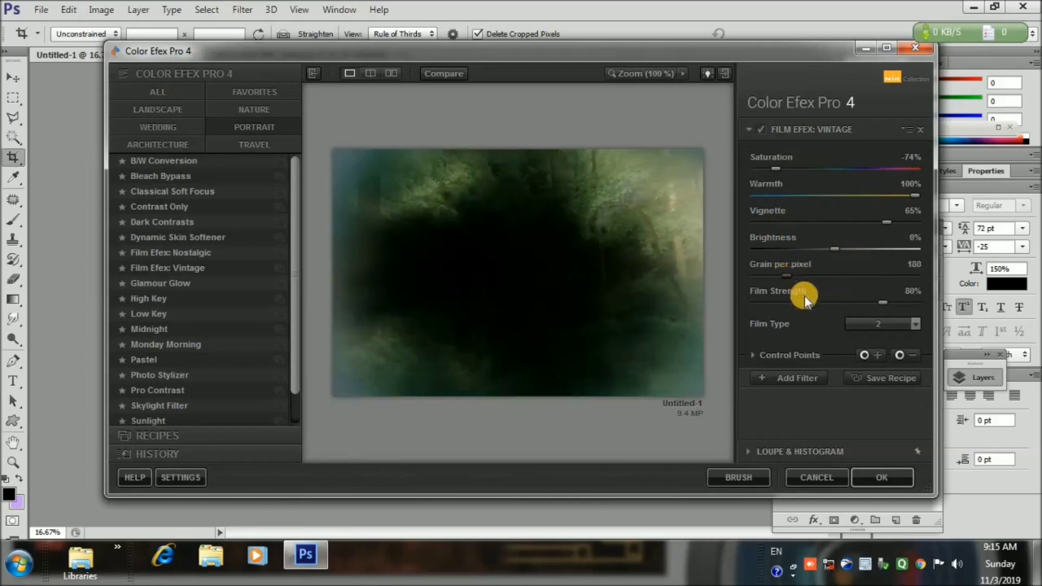
{"action": "left_click_drag", "start_coordinate": [788, 276], "coordinate": [818, 303]}
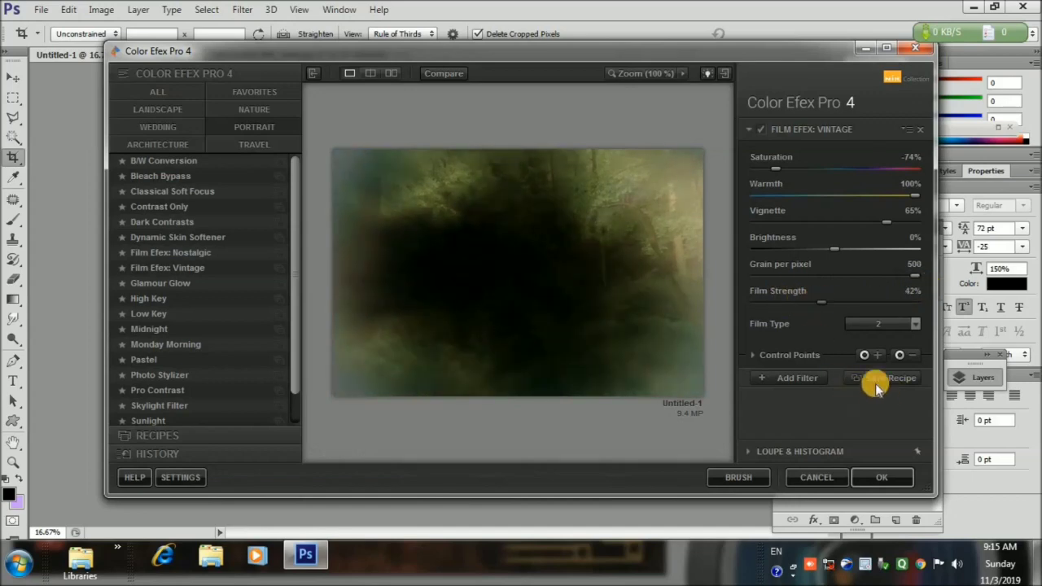
{"action": "left_click", "coordinate": [871, 474]}
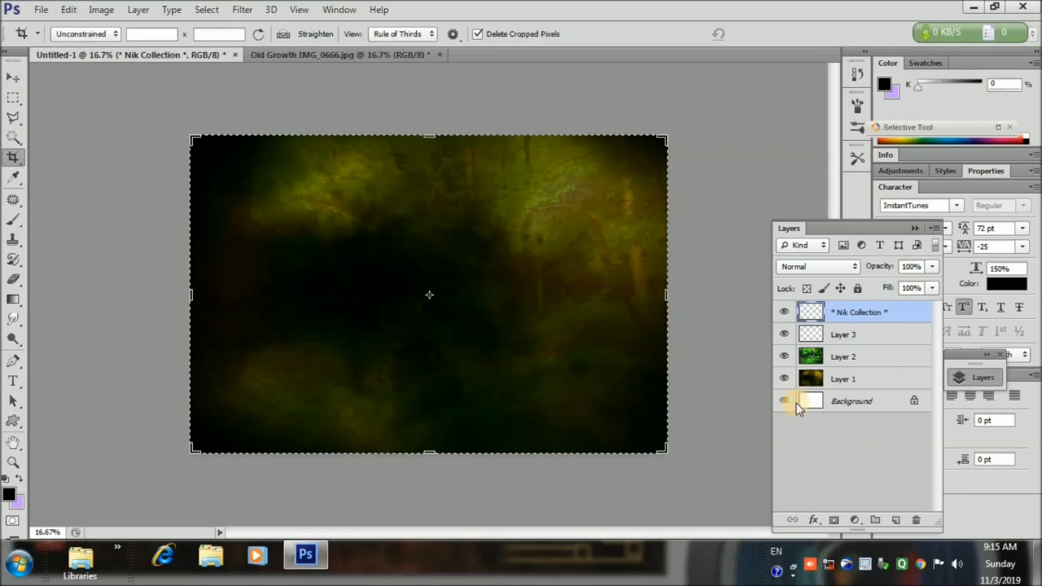
{"action": "key", "text": "v"}
{"action": "left_click", "coordinate": [241, 210]}
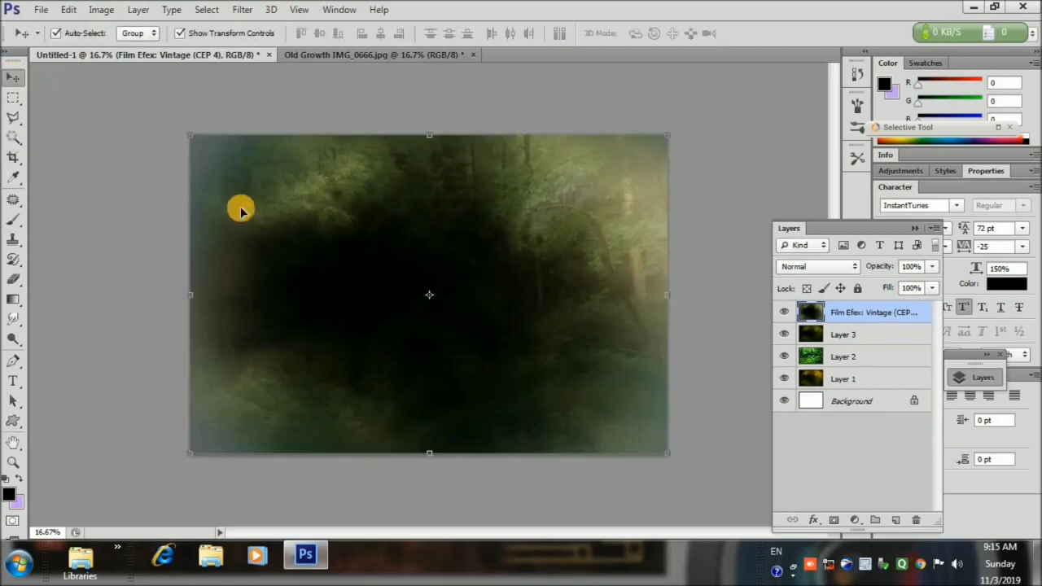
- Open the cutout portrait IMG_20191020_095837-removebg-preview from the Mundan photo folder, filtering the files to PNG
{"action": "left_click", "coordinate": [33, 10]}
{"action": "left_click", "coordinate": [49, 39]}
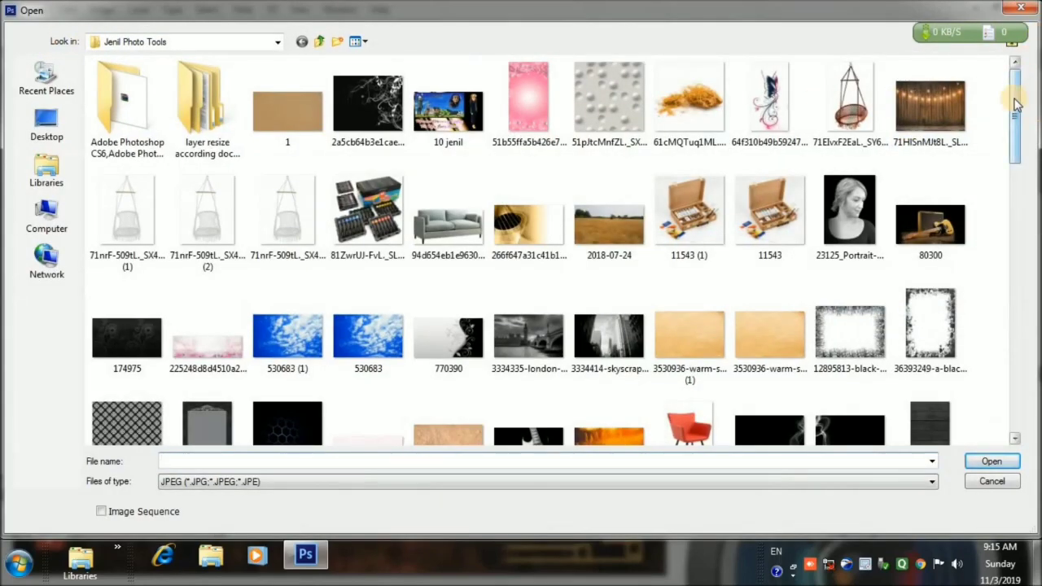
{"action": "left_click", "coordinate": [277, 41]}
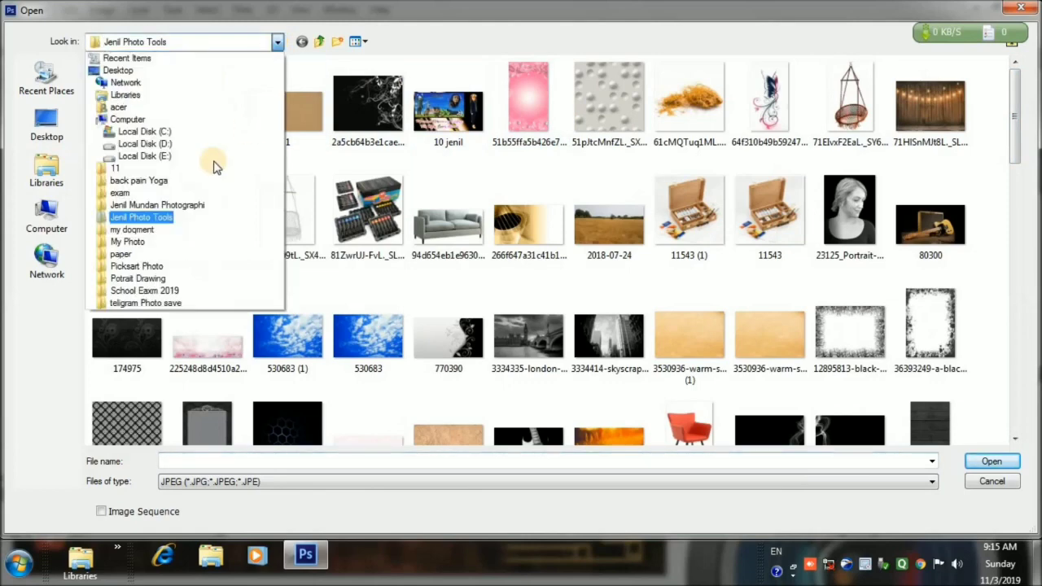
{"action": "left_click", "coordinate": [180, 210]}
{"action": "left_click", "coordinate": [932, 481]}
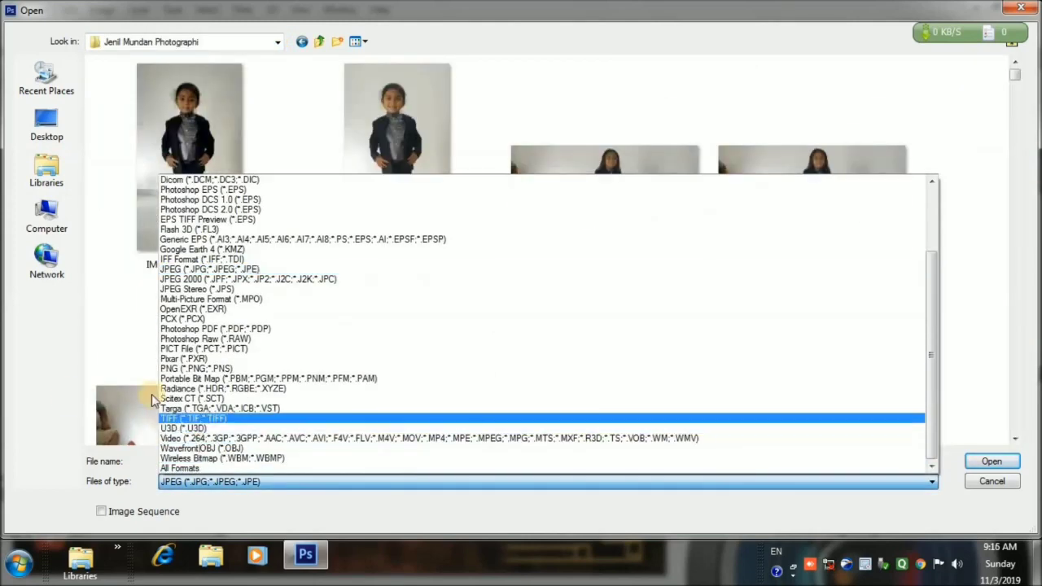
{"action": "left_click", "coordinate": [199, 368]}
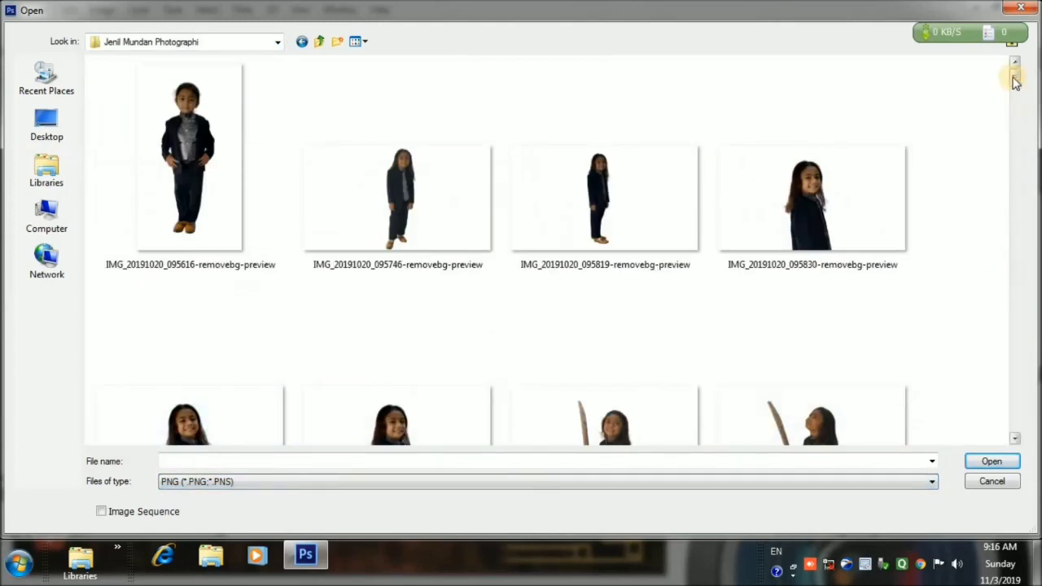
{"action": "left_click_drag", "start_coordinate": [1014, 440], "coordinate": [1014, 440]}
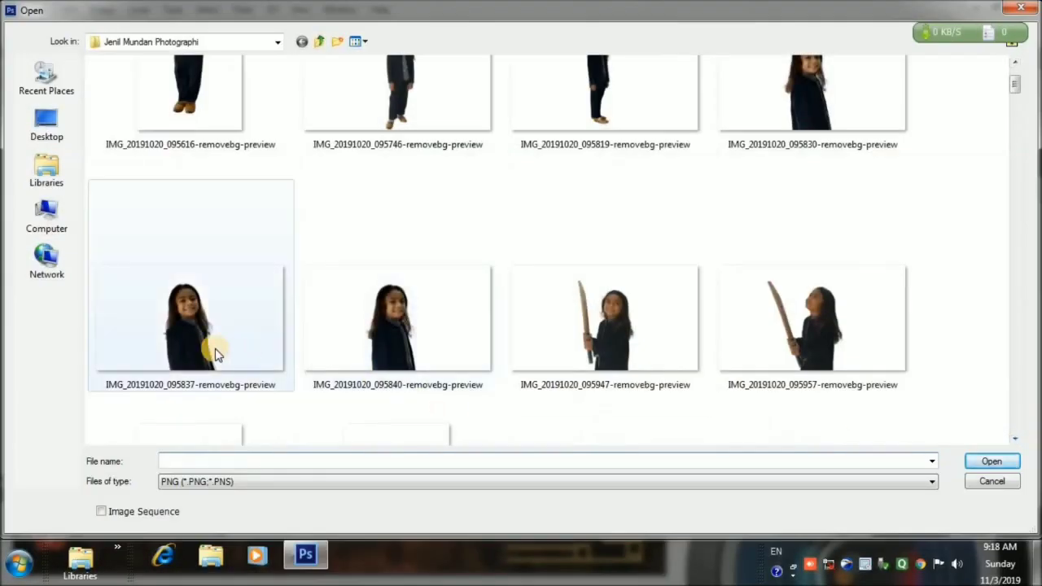
{"action": "left_click", "coordinate": [217, 354]}
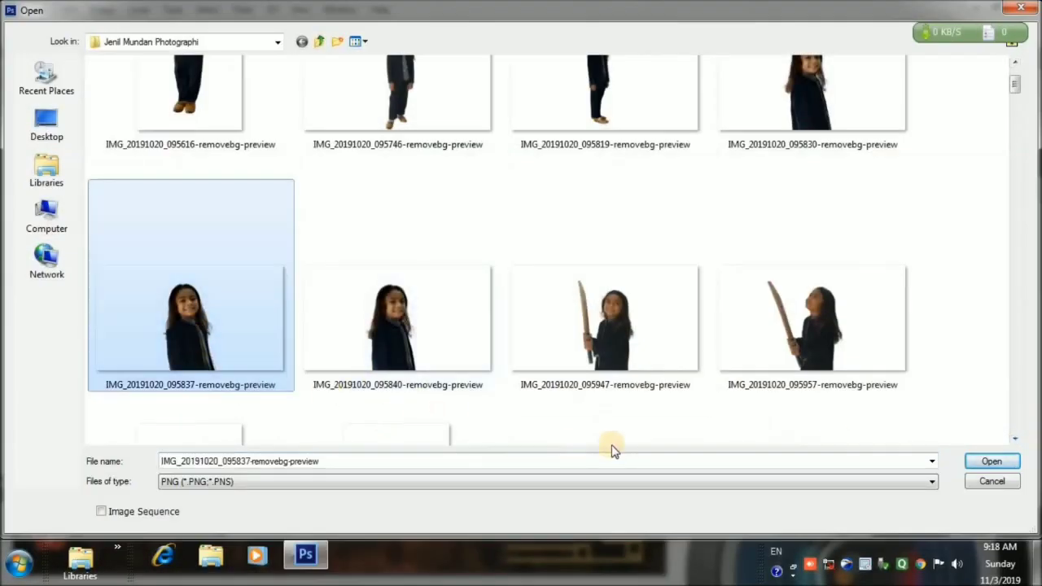
{"action": "left_click", "coordinate": [989, 462]}
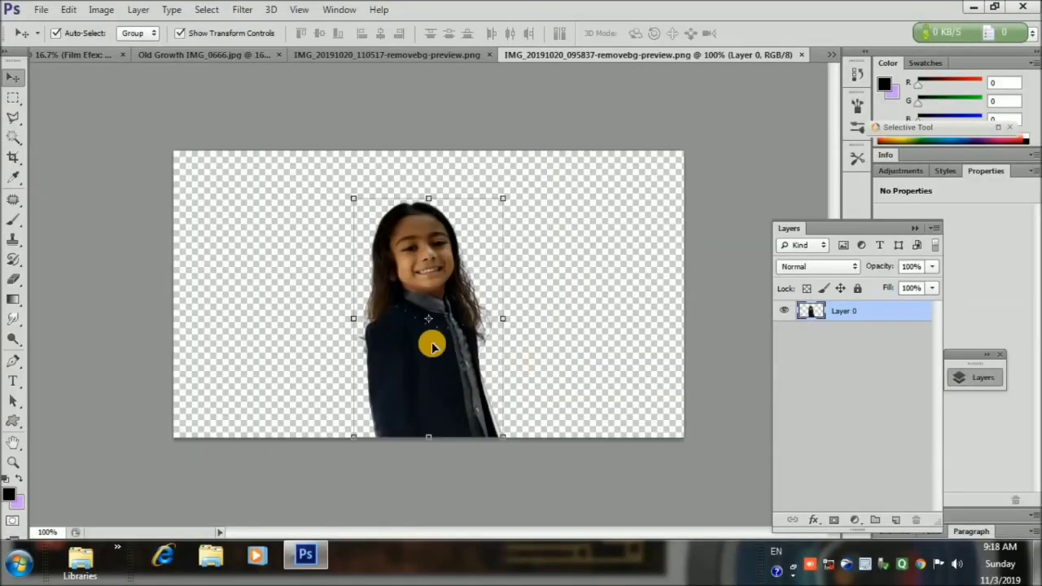
- Add a Brightness/Contrast adjustment above the cutout portrait with brightness 45 and contrast 26
{"action": "left_click", "coordinate": [854, 521]}
{"action": "left_click", "coordinate": [905, 244]}
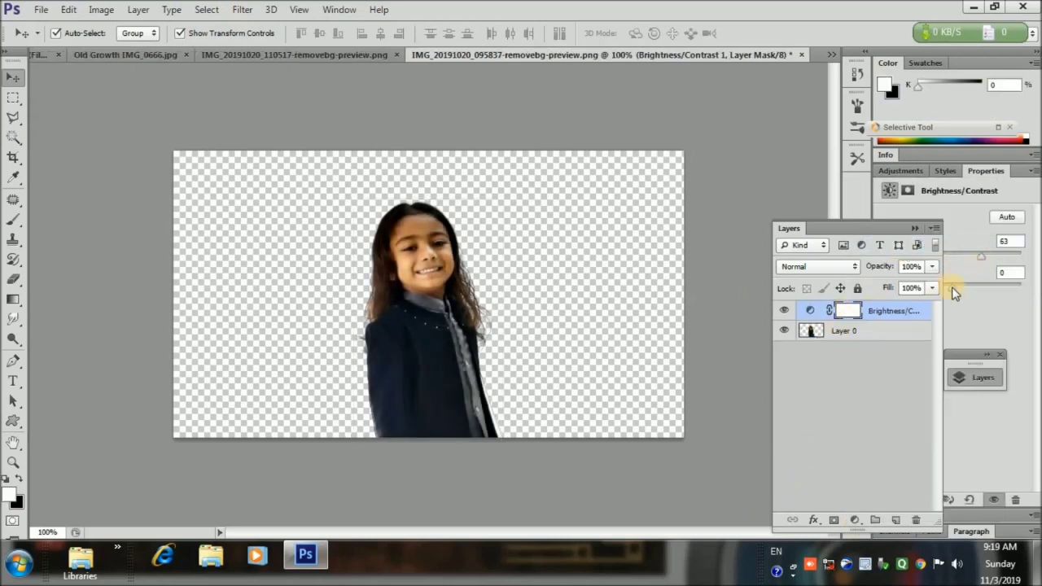
{"action": "left_click_drag", "start_coordinate": [954, 293], "coordinate": [981, 296]}
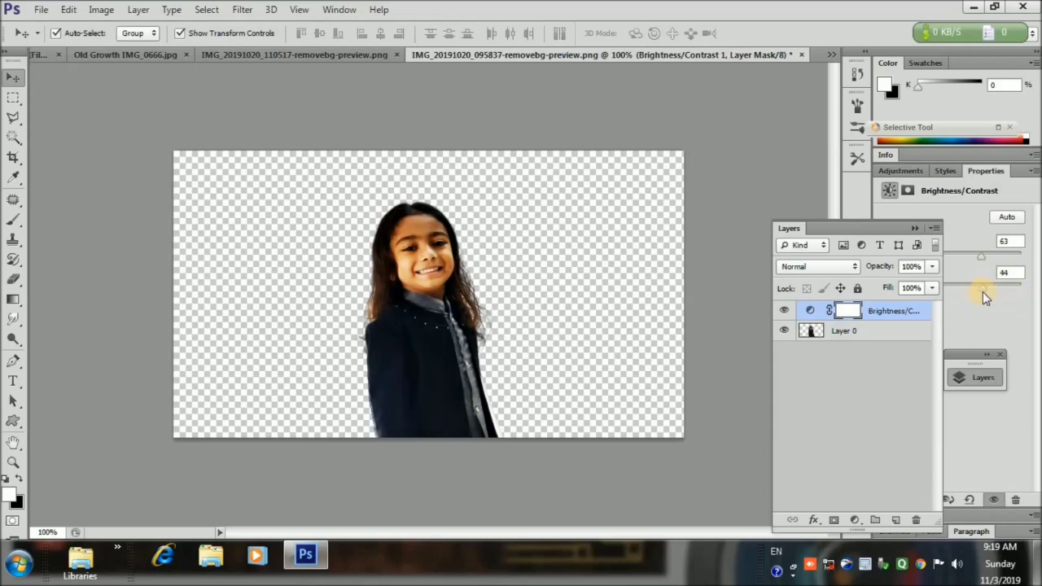
{"action": "mouse_move", "coordinate": [972, 258]}
{"action": "left_mouse_down"}
{"action": "mouse_move", "coordinate": [961, 262]}
{"action": "mouse_move", "coordinate": [974, 263]}
{"action": "left_mouse_up"}
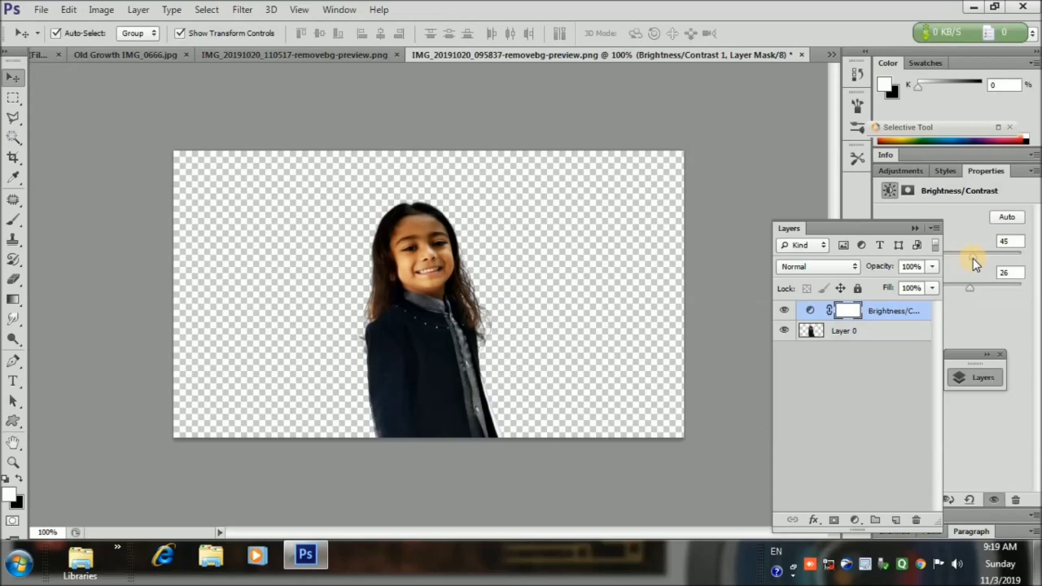
- Bring the brightened cutout portrait into the forest composite as a new top layer and enlarge it to about 725%
{"action": "left_click_drag", "start_coordinate": [418, 380], "coordinate": [397, 331]}
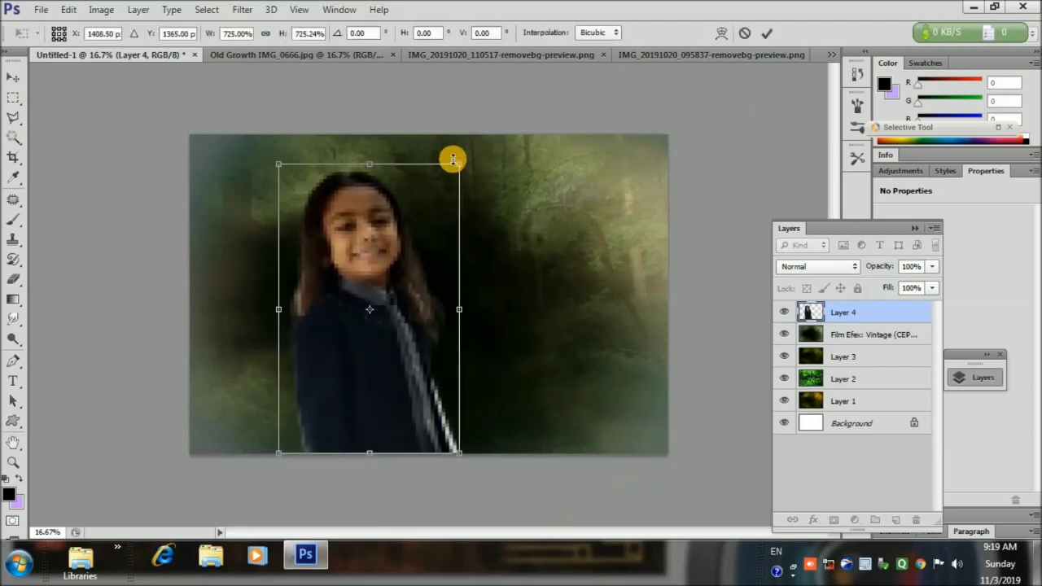
{"action": "left_click_drag", "start_coordinate": [460, 163], "coordinate": [487, 155]}
{"action": "key", "text": "ctrl+z"}
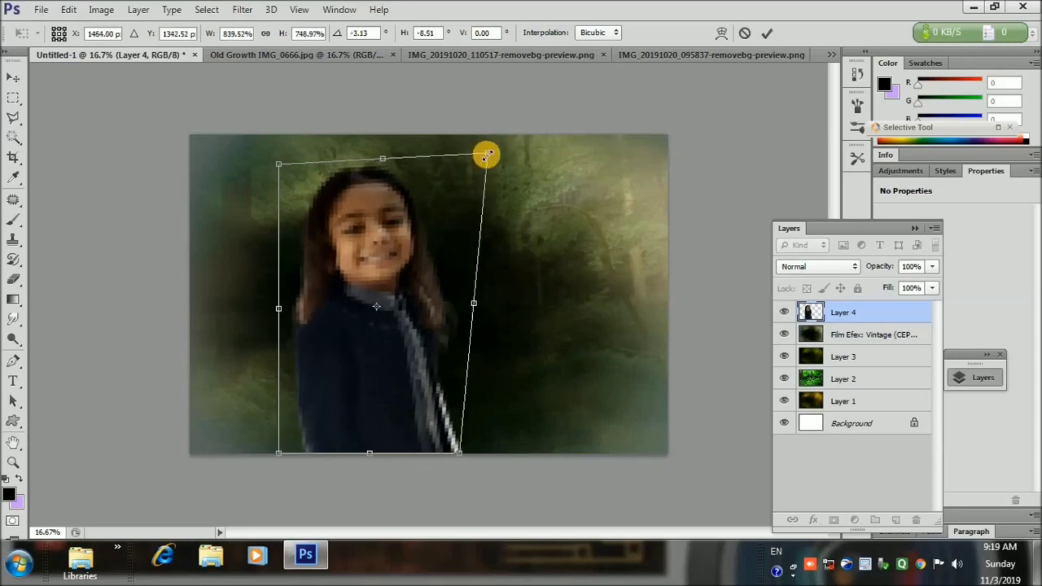
{"action": "key", "text": "ctrl+z"}
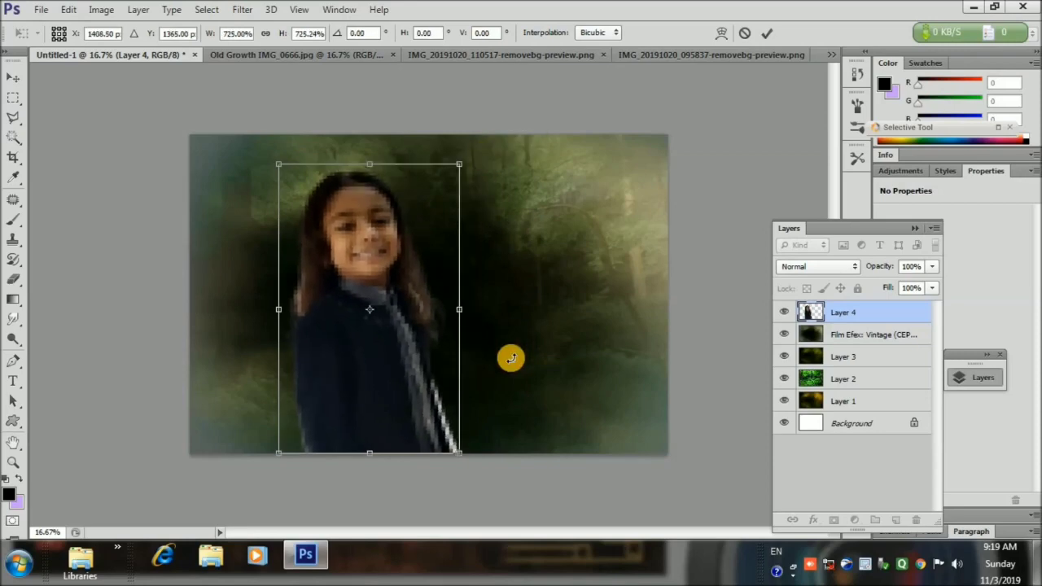
- Scale the portrait proportionally to about 890% and place it just left of the canvas centre, running off the lower edge
{"action": "left_click_drag", "start_coordinate": [460, 454], "coordinate": [484, 491]}
{"action": "left_click_drag", "start_coordinate": [389, 371], "coordinate": [361, 343]}
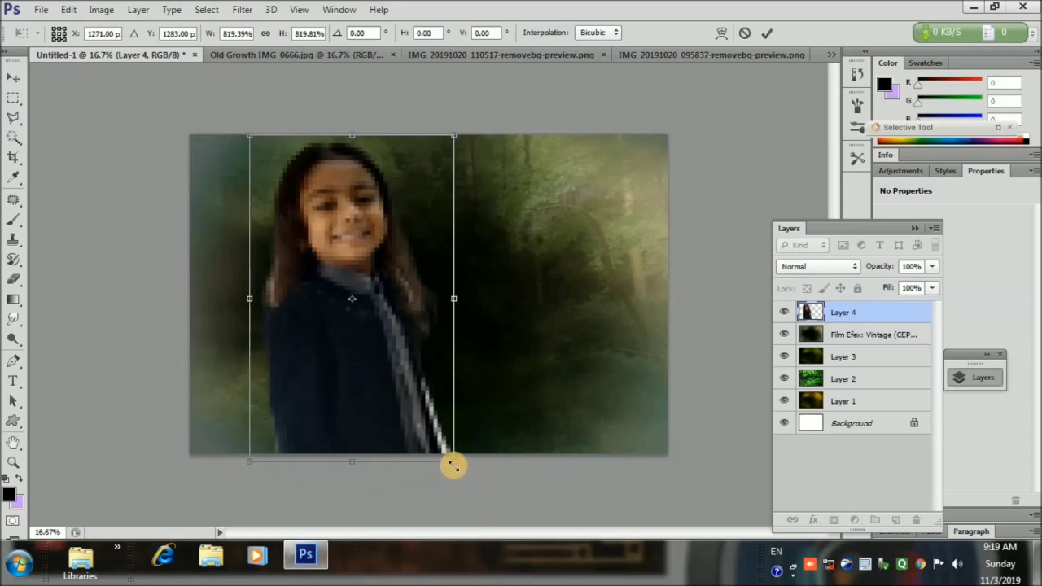
{"action": "left_click_drag", "start_coordinate": [454, 462], "coordinate": [471, 489]}
{"action": "left_click_drag", "start_coordinate": [413, 359], "coordinate": [407, 370]}
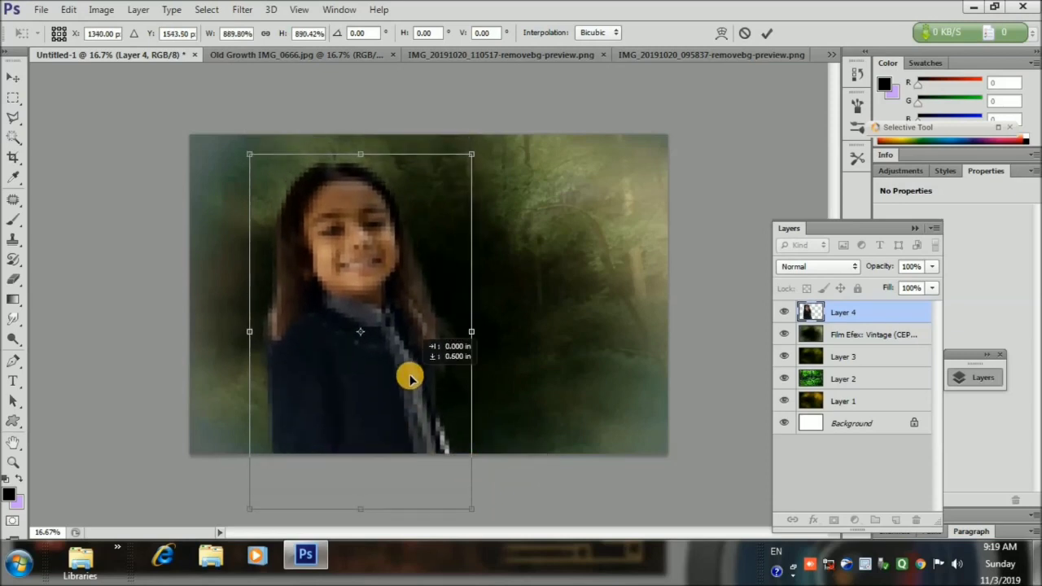
{"action": "left_click", "coordinate": [767, 33]}
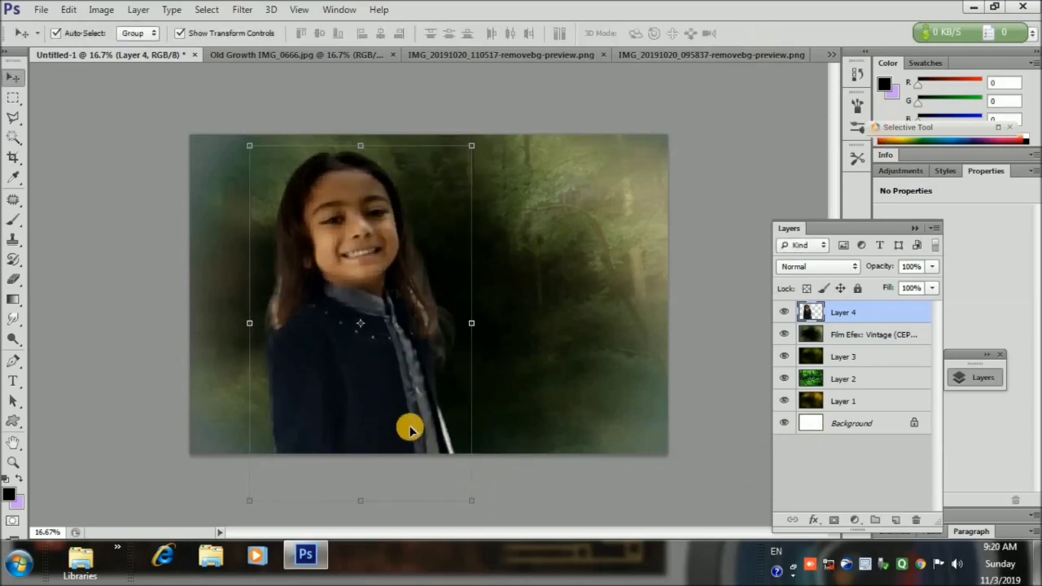
{"action": "left_click_drag", "start_coordinate": [409, 428], "coordinate": [427, 425]}
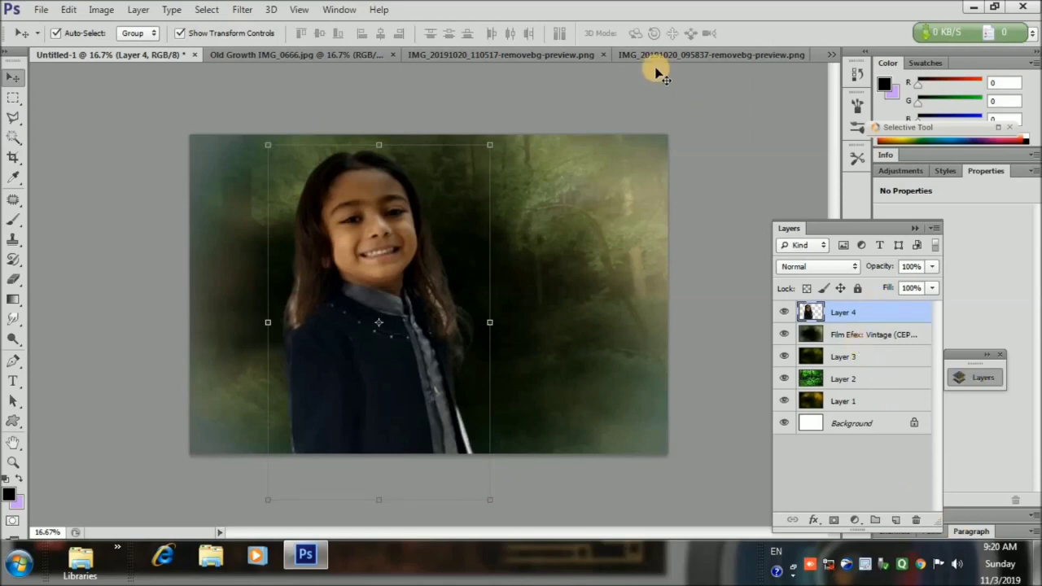
- Add an Outer Glow to the portrait layer with opacity 44% and size 204 px
{"action": "left_click", "coordinate": [719, 109]}
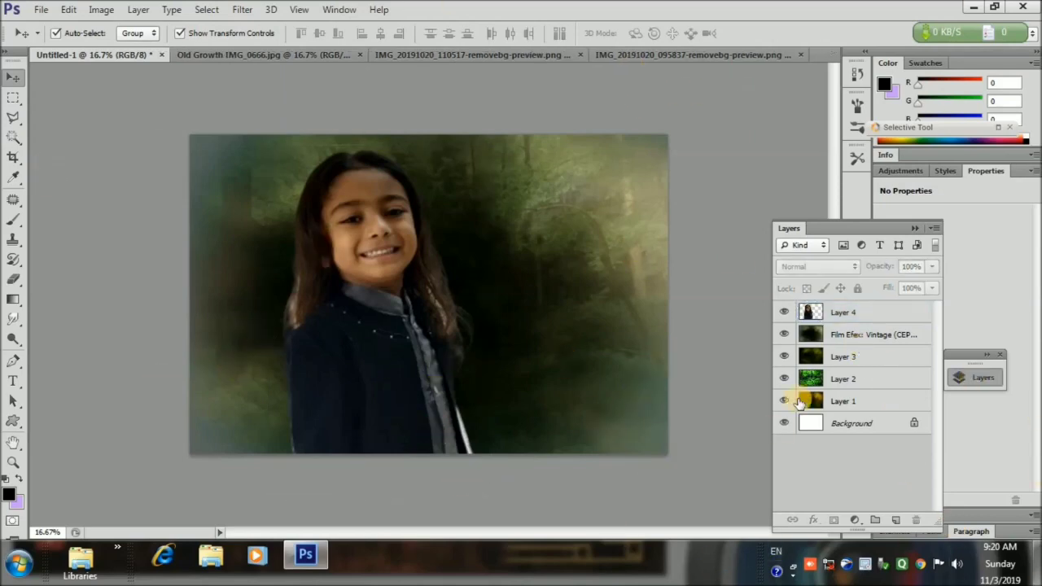
{"action": "left_click", "coordinate": [104, 127]}
{"action": "left_click", "coordinate": [906, 316]}
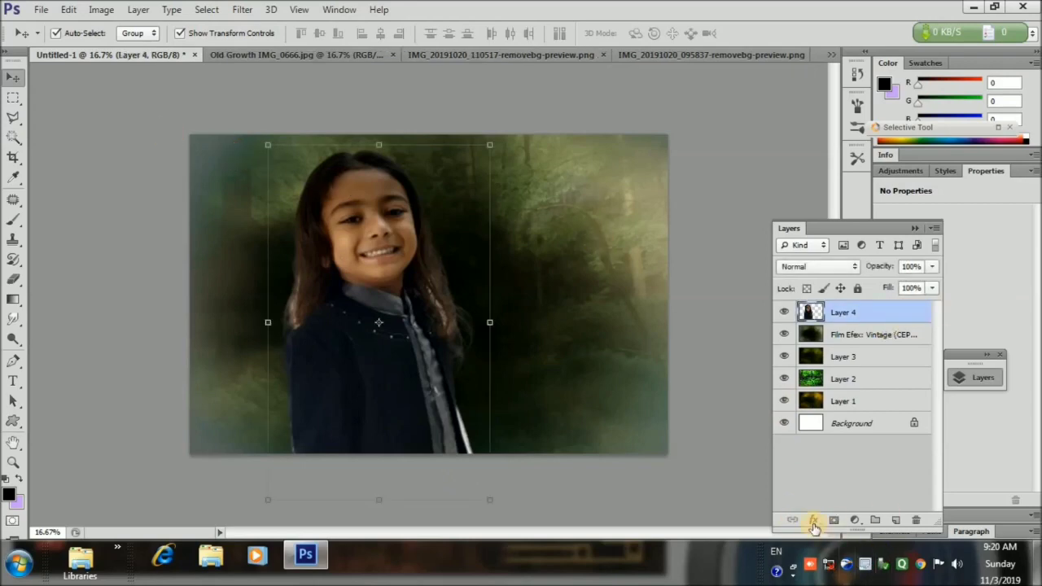
{"action": "left_click", "coordinate": [812, 520]}
{"action": "left_click", "coordinate": [867, 339]}
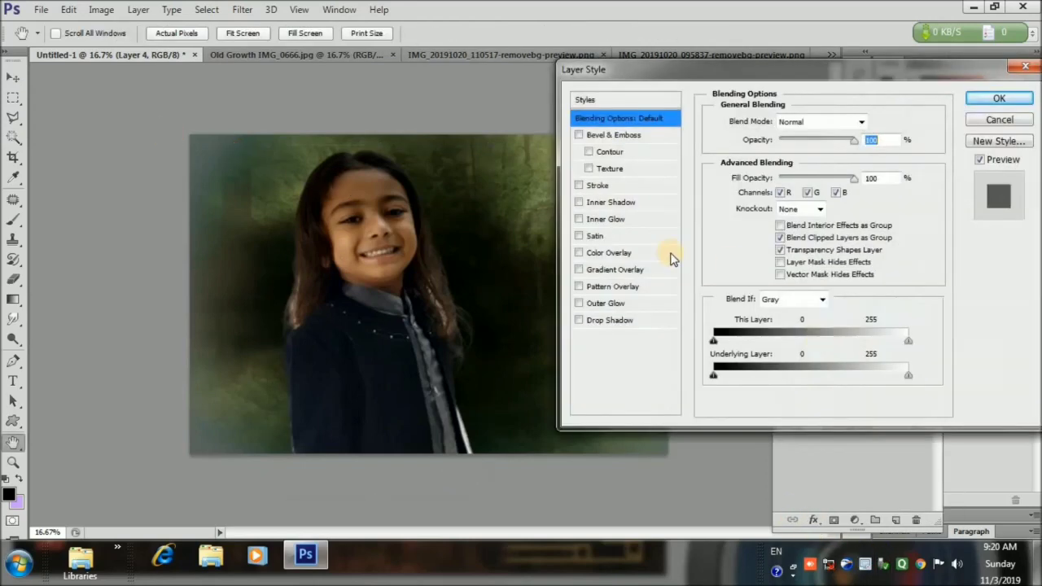
{"action": "left_click", "coordinate": [617, 303]}
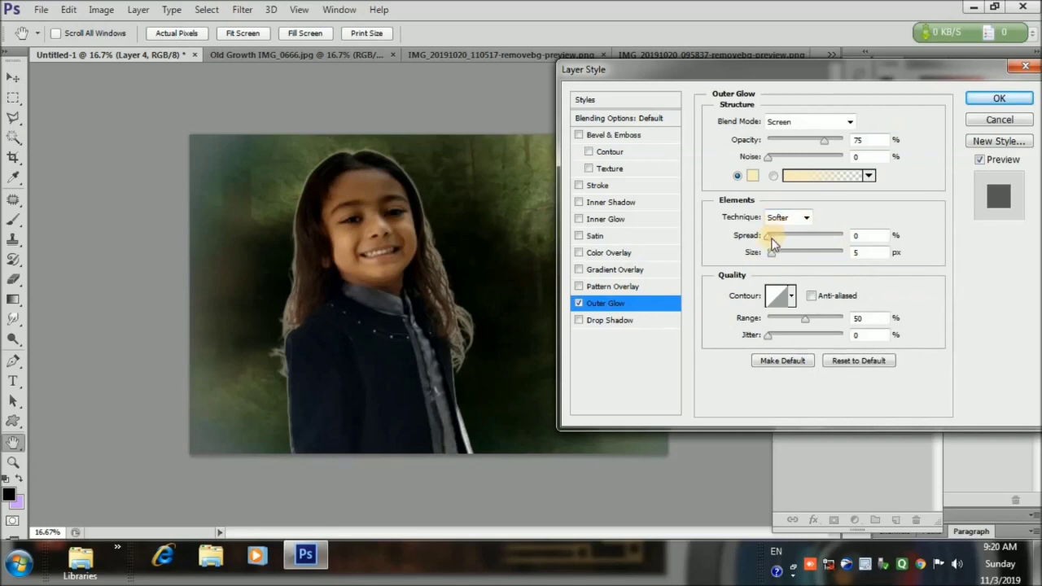
{"action": "left_click_drag", "start_coordinate": [773, 243], "coordinate": [797, 260]}
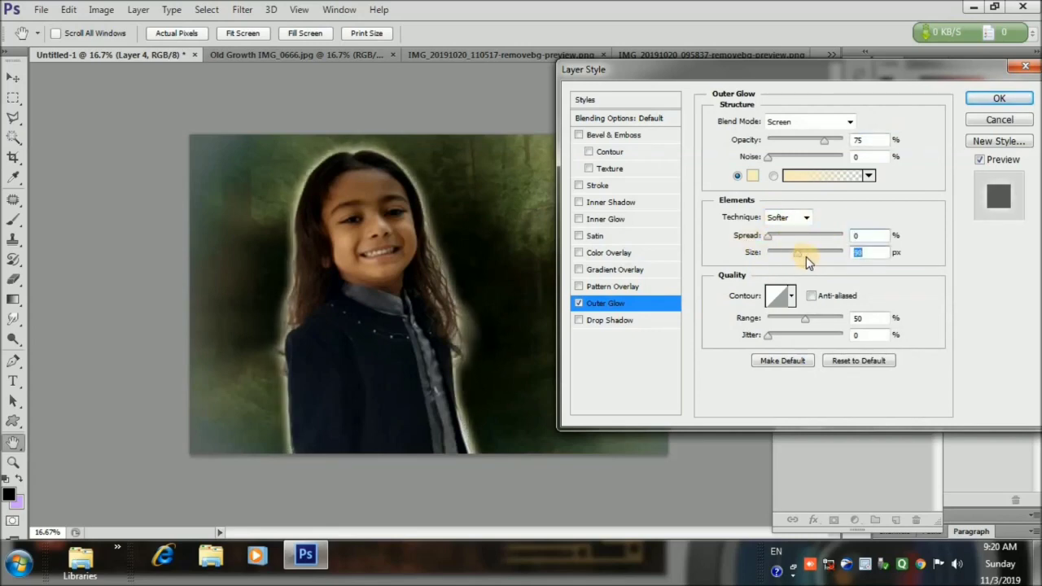
{"action": "left_click_drag", "start_coordinate": [804, 274], "coordinate": [784, 265]}
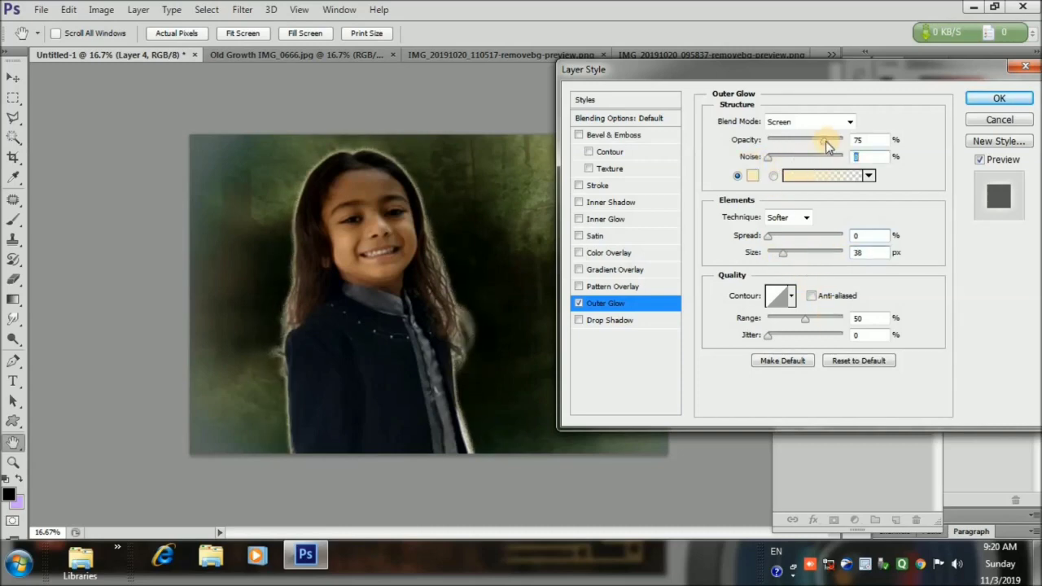
{"action": "left_click_drag", "start_coordinate": [815, 142], "coordinate": [780, 142]}
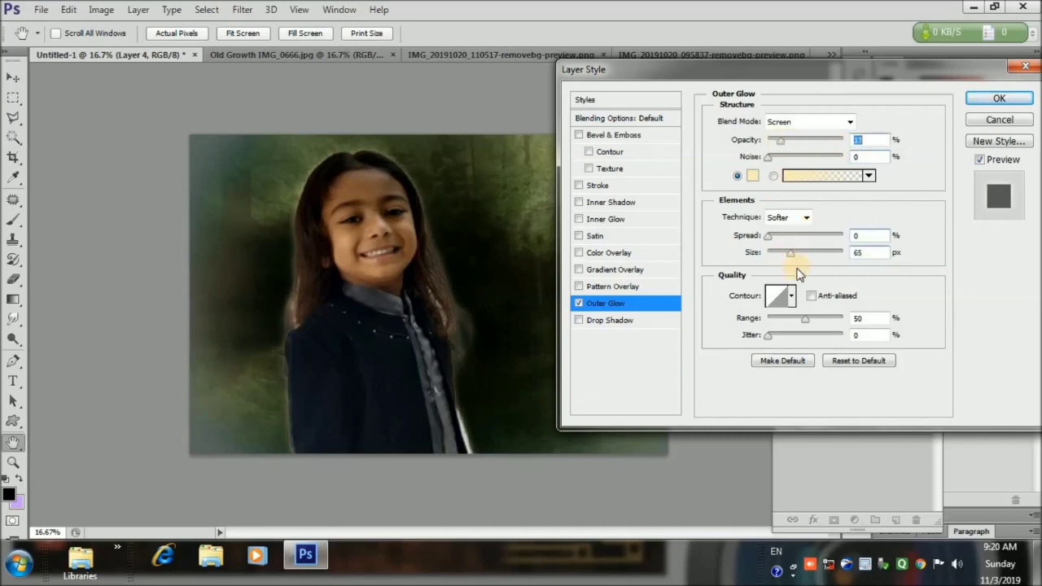
{"action": "left_click_drag", "start_coordinate": [791, 257], "coordinate": [816, 262]}
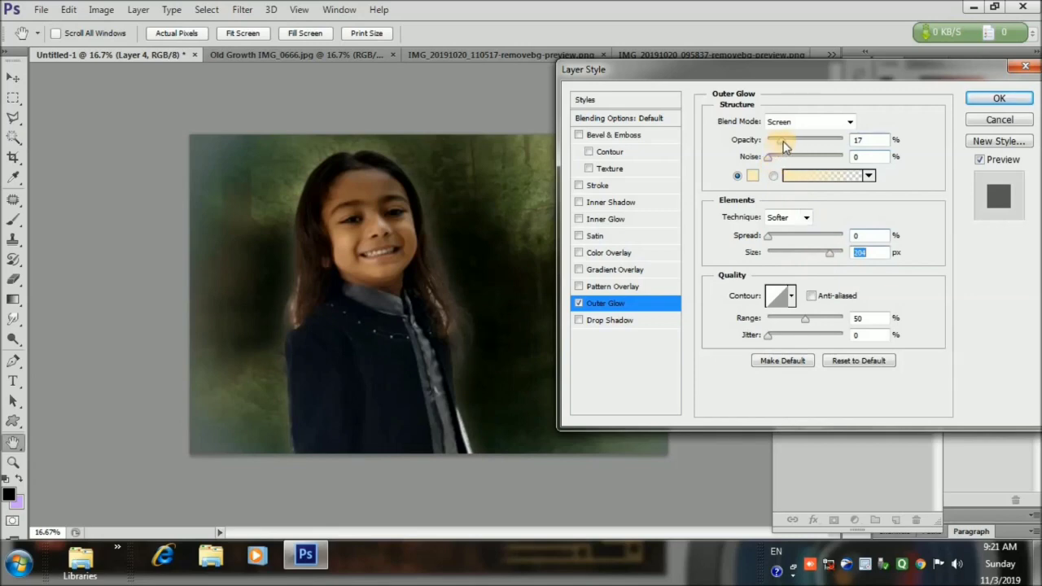
{"action": "left_click_drag", "start_coordinate": [784, 145], "coordinate": [801, 147]}
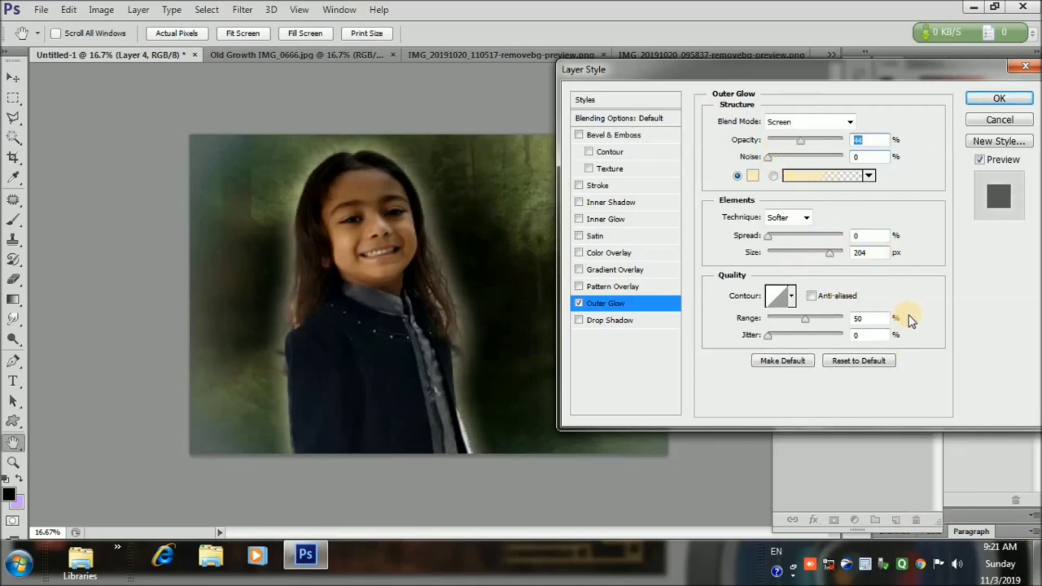
{"action": "left_click", "coordinate": [997, 98]}
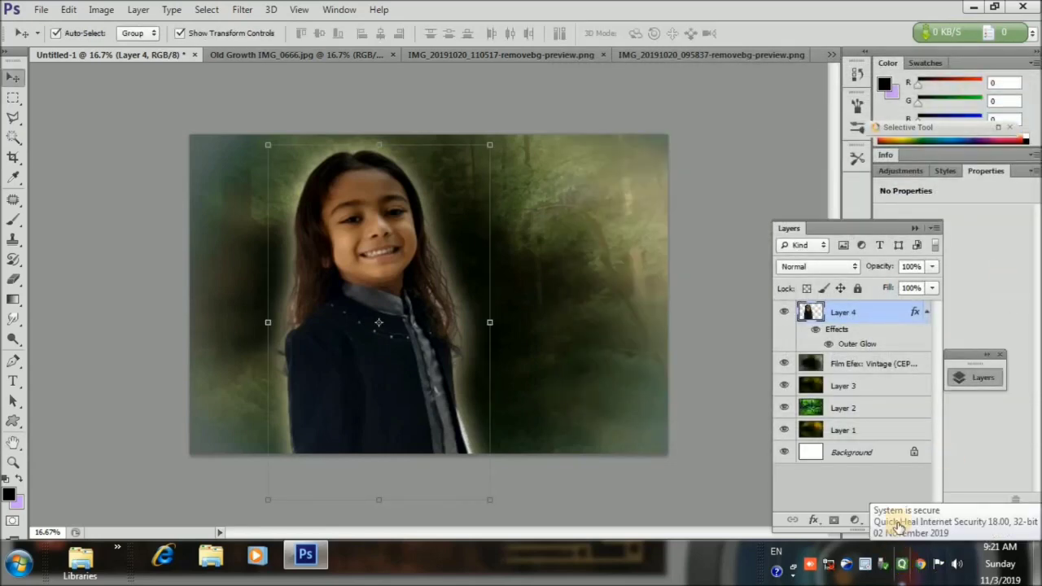
- Add an empty layer above the portrait and set the foreground colour to light orange, R 252, G 200, B 126
{"action": "left_click", "coordinate": [896, 521]}
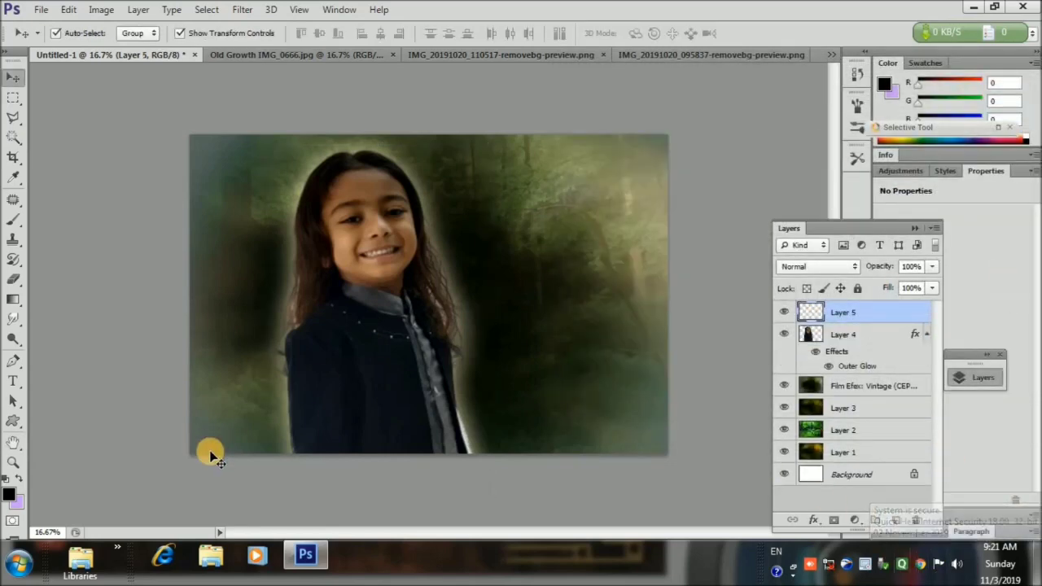
{"action": "left_click", "coordinate": [9, 496]}
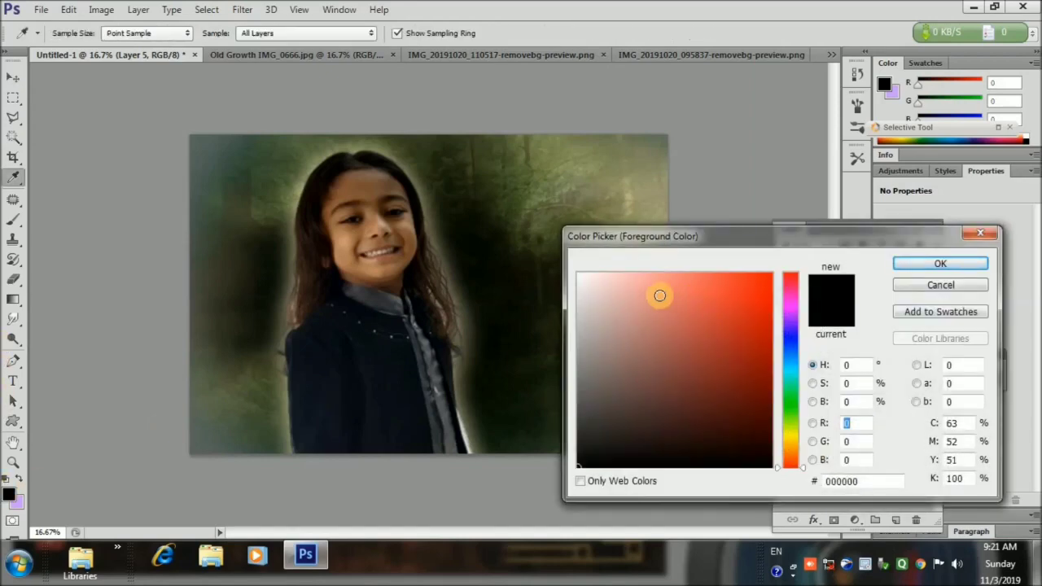
{"action": "left_click", "coordinate": [792, 454]}
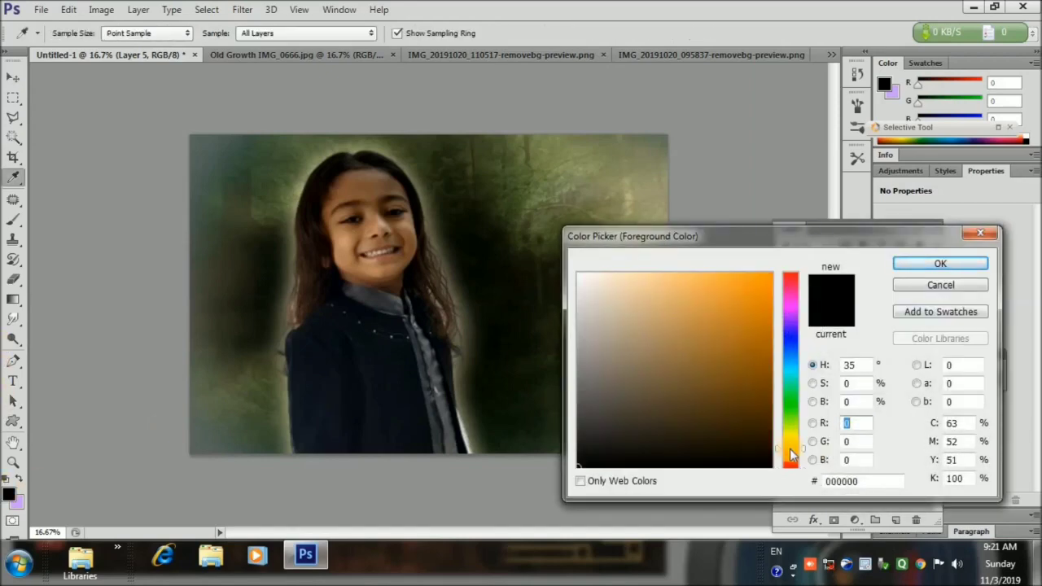
{"action": "left_click", "coordinate": [675, 275]}
{"action": "left_click", "coordinate": [940, 263]}
- Set up the Brush tool with a 20 px flat bristle preset at 31% opacity for painting the hair
{"action": "left_click", "coordinate": [13, 461]}
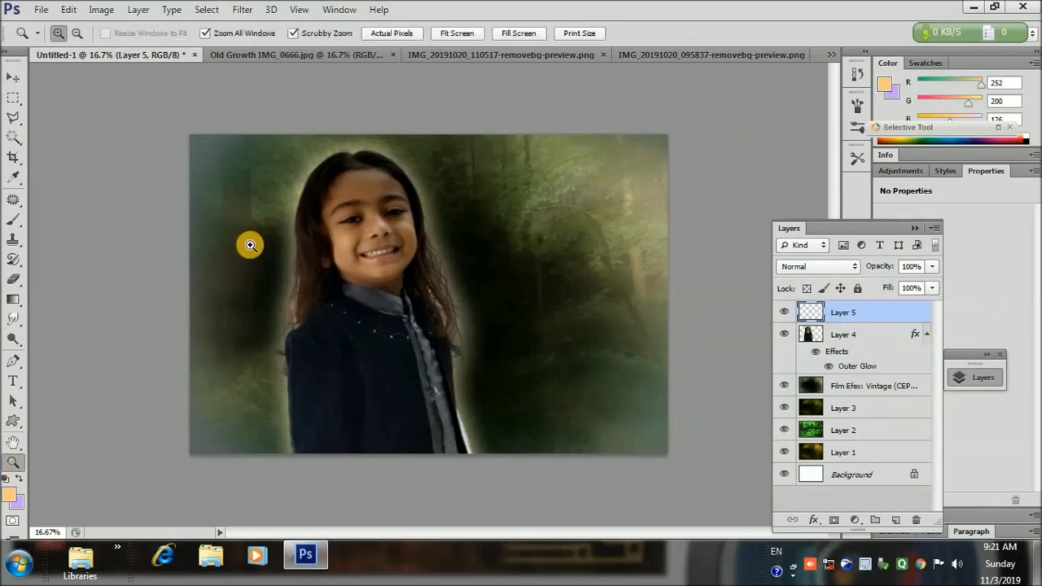
{"action": "left_click_drag", "start_coordinate": [300, 227], "coordinate": [527, 272]}
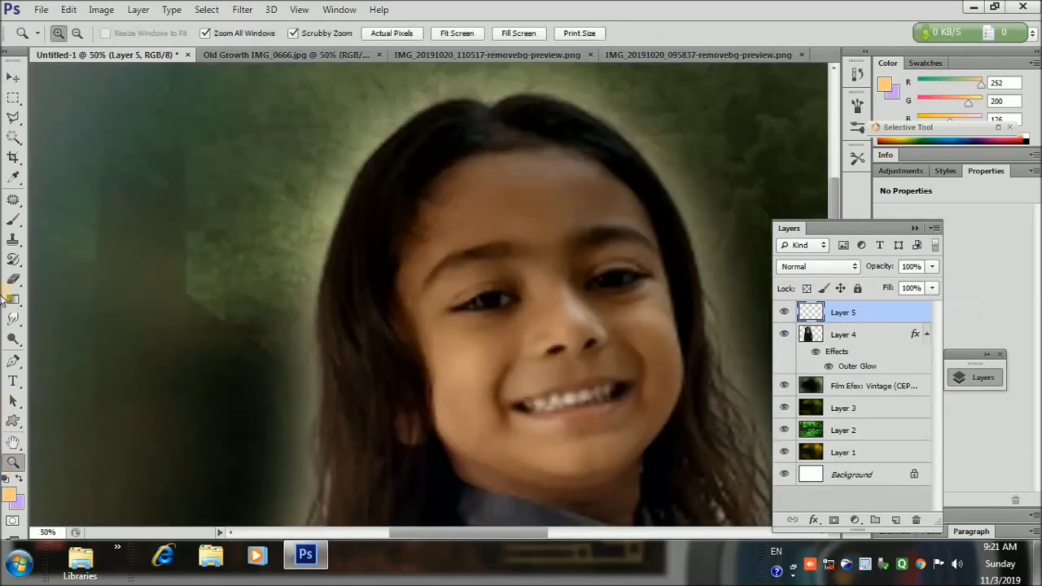
{"action": "left_click", "coordinate": [13, 219]}
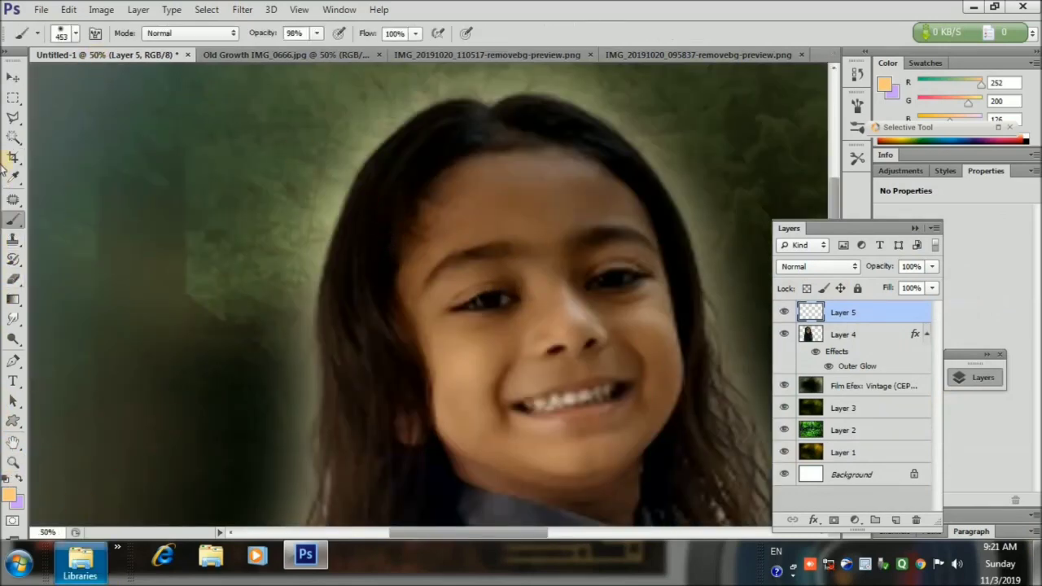
{"action": "left_click", "coordinate": [75, 33]}
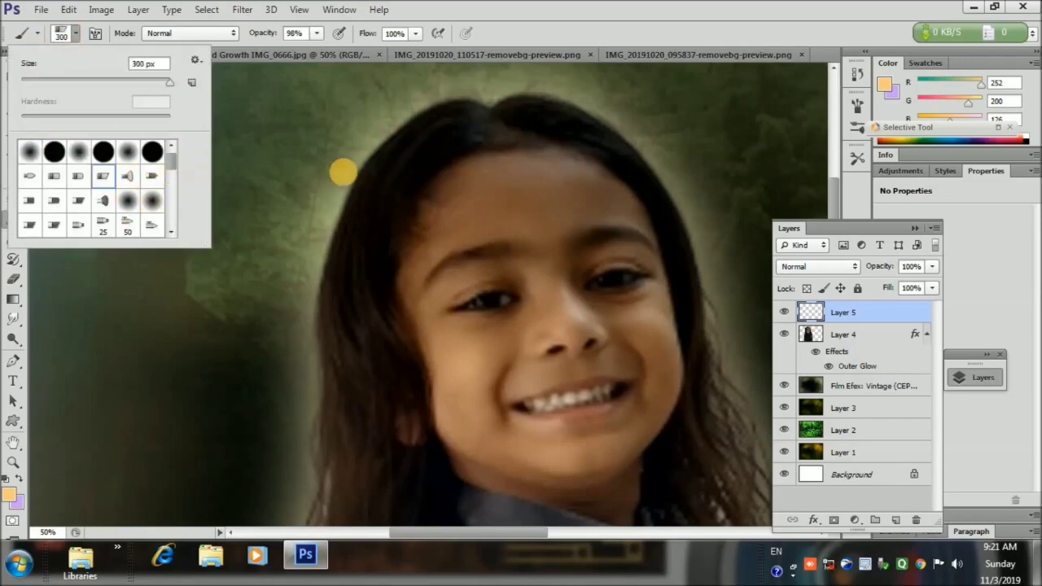
{"action": "left_click", "coordinate": [104, 167]}
{"action": "left_click", "coordinate": [154, 162]}
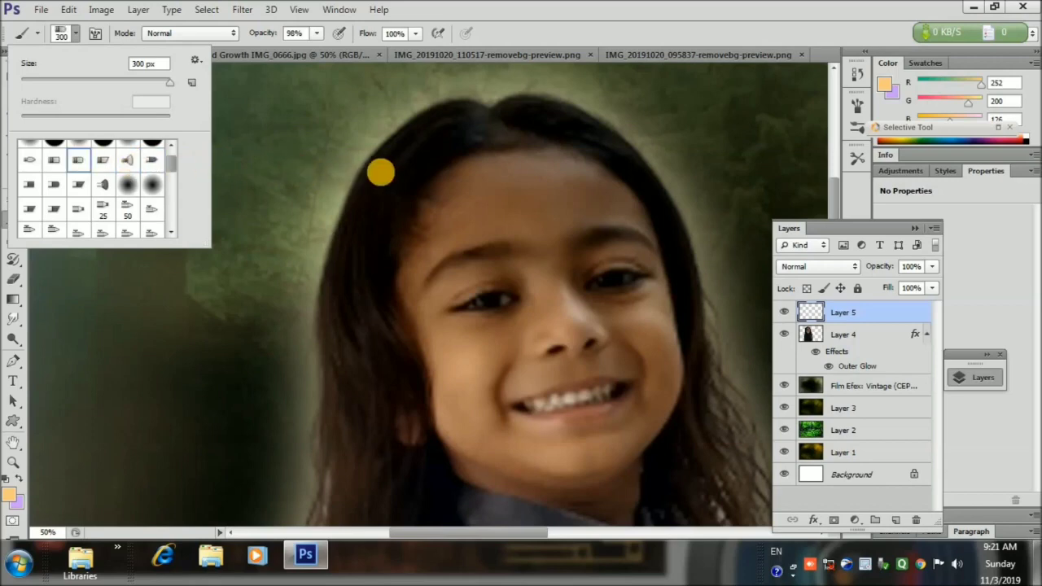
{"action": "left_click", "coordinate": [56, 161]}
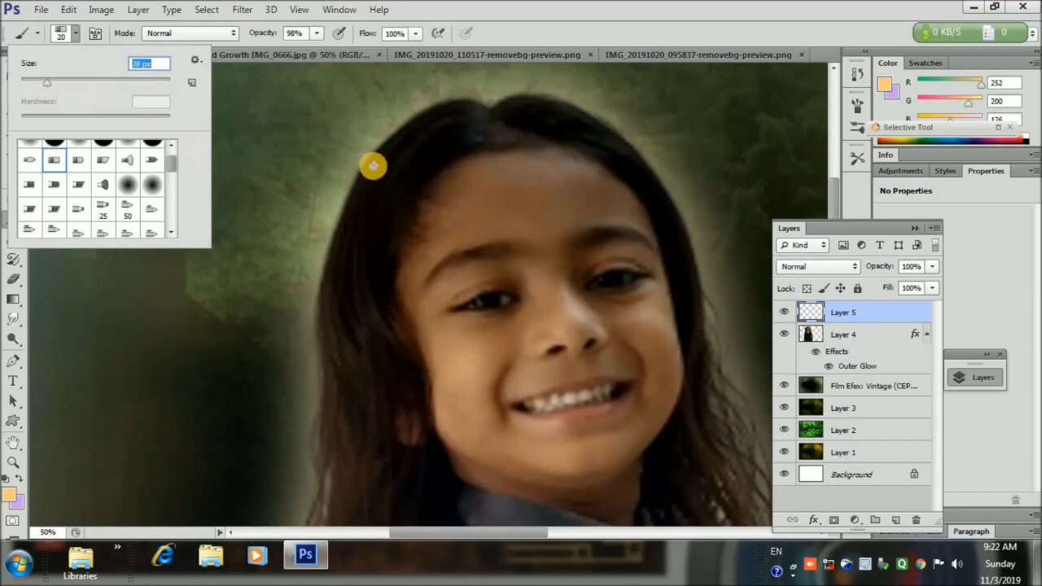
{"action": "mouse_move", "coordinate": [373, 166]}
{"action": "left_mouse_down"}
{"action": "mouse_move", "coordinate": [363, 206]}
{"action": "mouse_move", "coordinate": [379, 175]}
{"action": "left_mouse_up"}
{"action": "key", "text": "ctrl+z"}
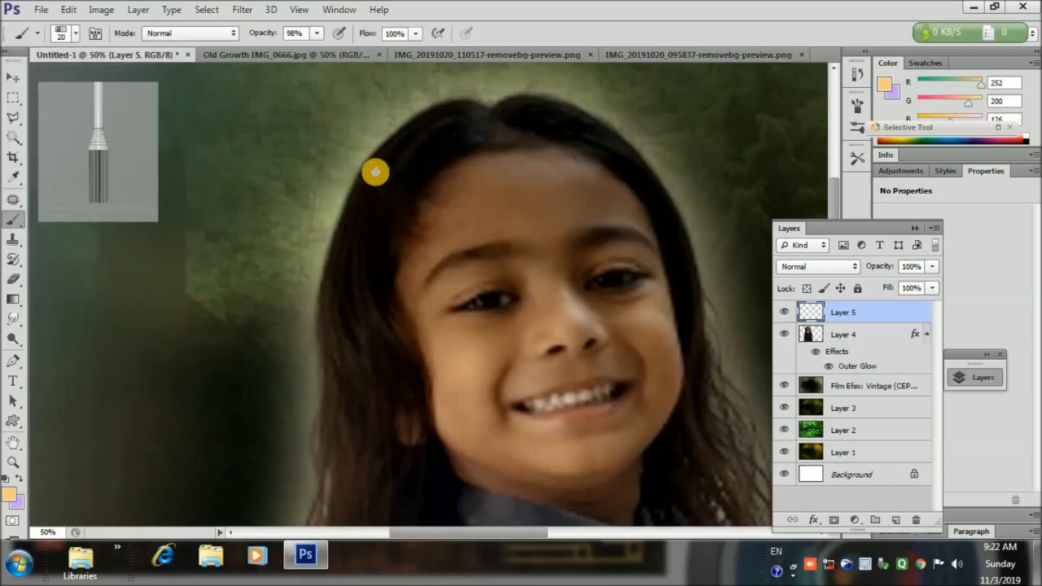
{"action": "left_click_drag", "start_coordinate": [317, 50], "coordinate": [254, 55]}
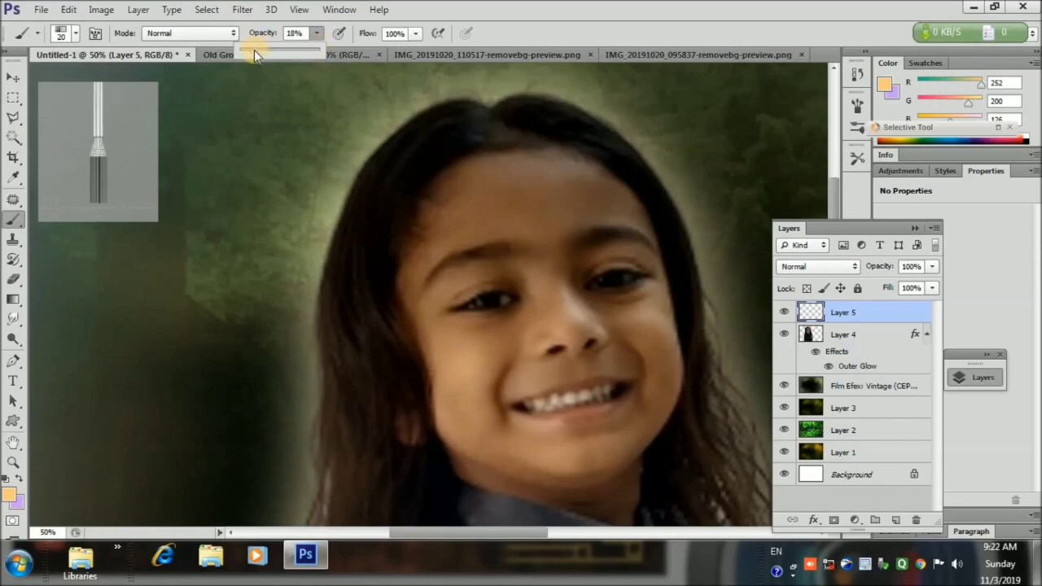
- Paint light orange rim-light strokes on the new layer along the left outer edge of the hair, from crown to cheek
{"action": "mouse_move", "coordinate": [386, 146]}
{"action": "left_mouse_down"}
{"action": "mouse_move", "coordinate": [338, 237]}
{"action": "mouse_move", "coordinate": [341, 271]}
{"action": "left_mouse_up"}
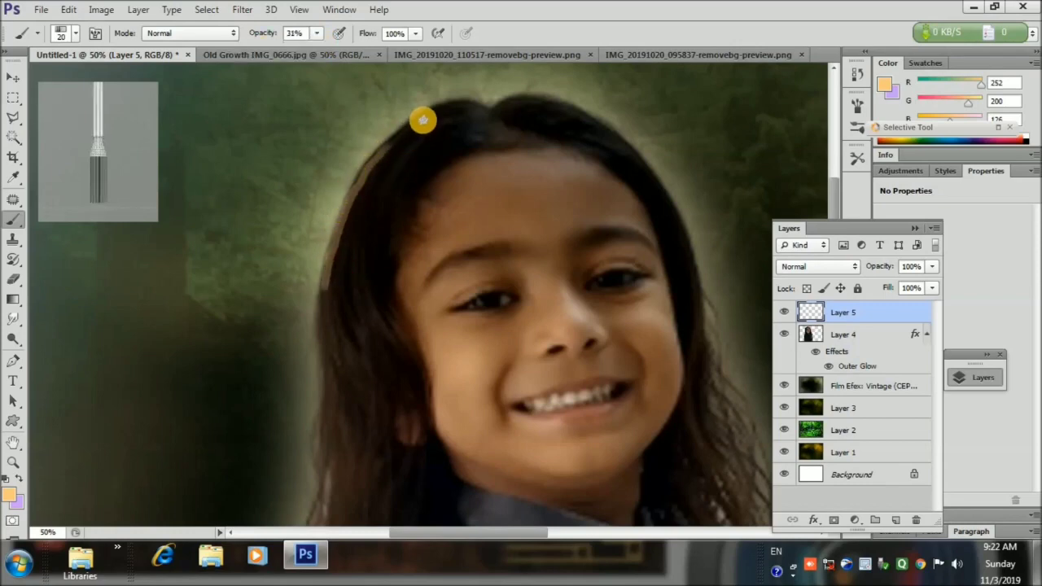
{"action": "mouse_move", "coordinate": [420, 119]}
{"action": "left_mouse_down"}
{"action": "mouse_move", "coordinate": [379, 146]}
{"action": "mouse_move", "coordinate": [351, 195]}
{"action": "left_mouse_up"}
{"action": "left_click_drag", "start_coordinate": [395, 141], "coordinate": [439, 109]}
{"action": "mouse_move", "coordinate": [320, 293]}
{"action": "left_mouse_down"}
{"action": "mouse_move", "coordinate": [325, 346]}
{"action": "mouse_move", "coordinate": [336, 345]}
{"action": "mouse_move", "coordinate": [316, 290]}
{"action": "mouse_move", "coordinate": [329, 421]}
{"action": "left_mouse_up"}
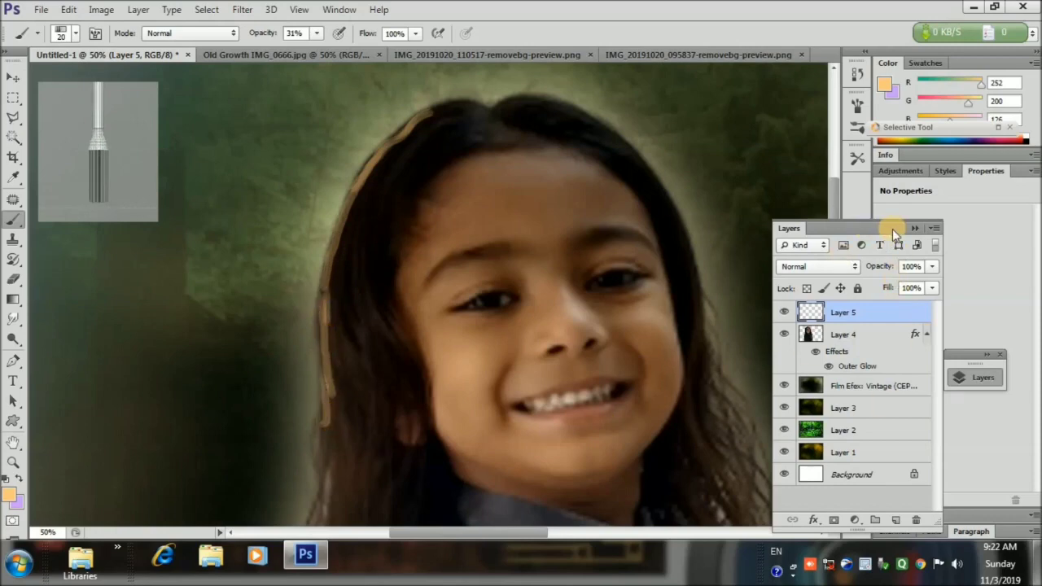
- Paint light orange highlight strands through the lower hair left of the face, down to the shoulder
{"action": "left_click_drag", "start_coordinate": [894, 232], "coordinate": [1003, 220]}
{"action": "left_click_drag", "start_coordinate": [834, 289], "coordinate": [831, 325]}
{"action": "left_click_drag", "start_coordinate": [327, 288], "coordinate": [332, 350]}
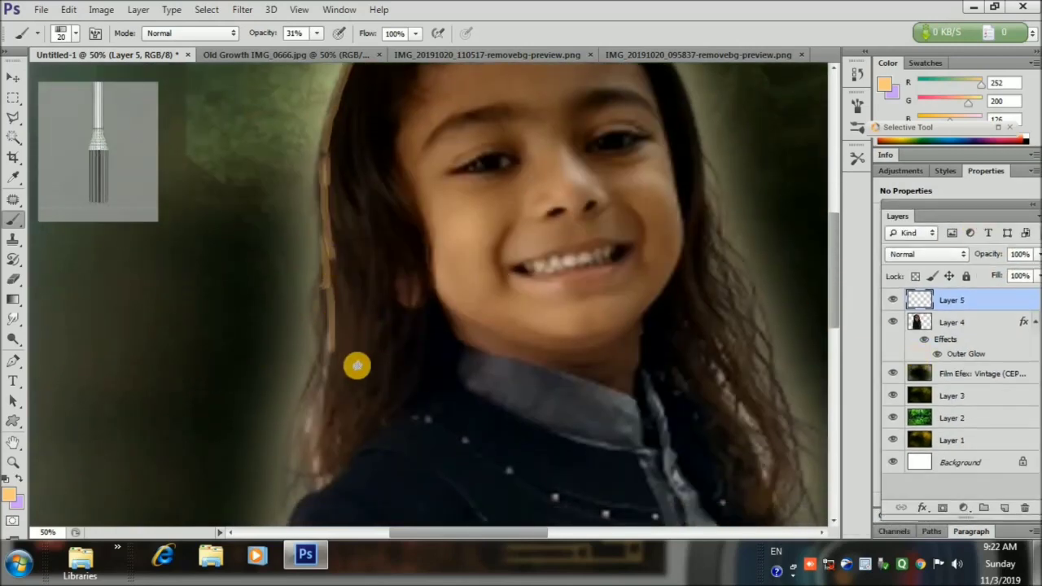
{"action": "left_click_drag", "start_coordinate": [334, 262], "coordinate": [357, 366]}
{"action": "left_click_drag", "start_coordinate": [335, 285], "coordinate": [348, 403]}
{"action": "left_click_drag", "start_coordinate": [339, 304], "coordinate": [342, 430]}
{"action": "mouse_move", "coordinate": [335, 386]}
{"action": "left_mouse_down"}
{"action": "mouse_move", "coordinate": [312, 407]}
{"action": "mouse_move", "coordinate": [317, 371]}
{"action": "mouse_move", "coordinate": [321, 402]}
{"action": "mouse_move", "coordinate": [337, 362]}
{"action": "mouse_move", "coordinate": [288, 467]}
{"action": "left_mouse_up"}
{"action": "mouse_move", "coordinate": [314, 396]}
{"action": "left_mouse_down"}
{"action": "mouse_move", "coordinate": [307, 424]}
{"action": "mouse_move", "coordinate": [319, 418]}
{"action": "mouse_move", "coordinate": [332, 440]}
{"action": "mouse_move", "coordinate": [322, 472]}
{"action": "left_mouse_up"}
{"action": "left_click_drag", "start_coordinate": [347, 407], "coordinate": [362, 437]}
{"action": "left_click_drag", "start_coordinate": [360, 373], "coordinate": [368, 388]}
{"action": "left_click_drag", "start_coordinate": [320, 307], "coordinate": [319, 327]}
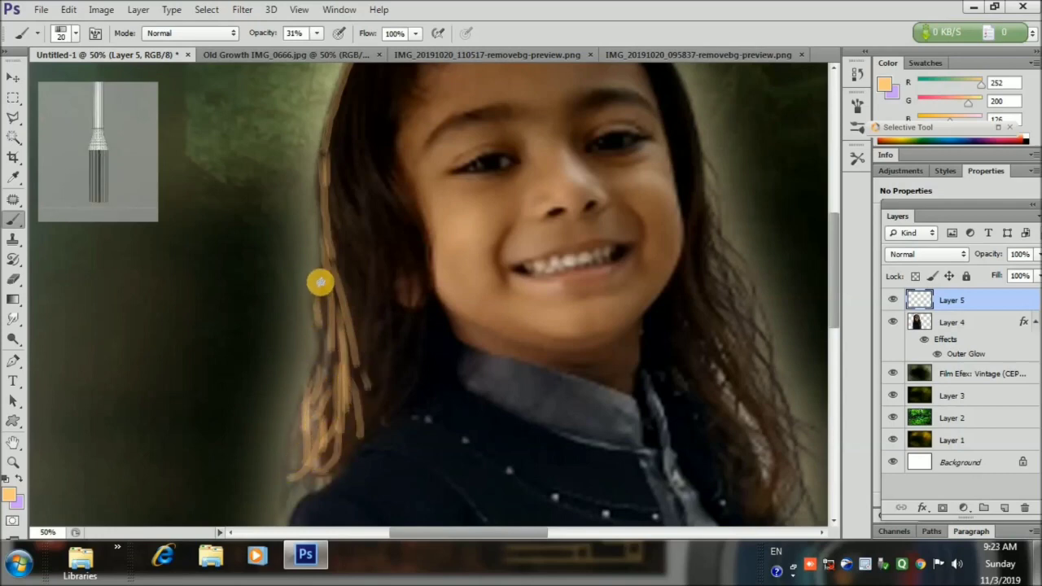
{"action": "left_click_drag", "start_coordinate": [320, 282], "coordinate": [319, 340]}
{"action": "left_click_drag", "start_coordinate": [327, 300], "coordinate": [315, 375]}
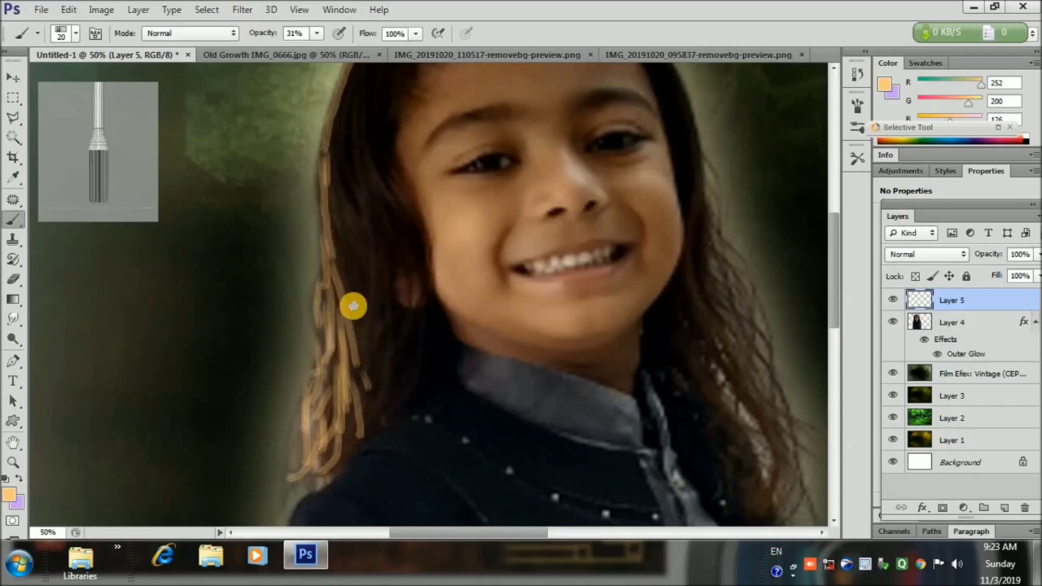
{"action": "left_click_drag", "start_coordinate": [342, 257], "coordinate": [354, 306]}
{"action": "left_click_drag", "start_coordinate": [332, 209], "coordinate": [338, 246]}
{"action": "mouse_move", "coordinate": [368, 376]}
{"action": "left_mouse_down"}
{"action": "mouse_move", "coordinate": [352, 435]}
{"action": "mouse_move", "coordinate": [349, 426]}
{"action": "mouse_move", "coordinate": [314, 465]}
{"action": "left_mouse_up"}
{"action": "left_click_drag", "start_coordinate": [303, 407], "coordinate": [283, 471]}
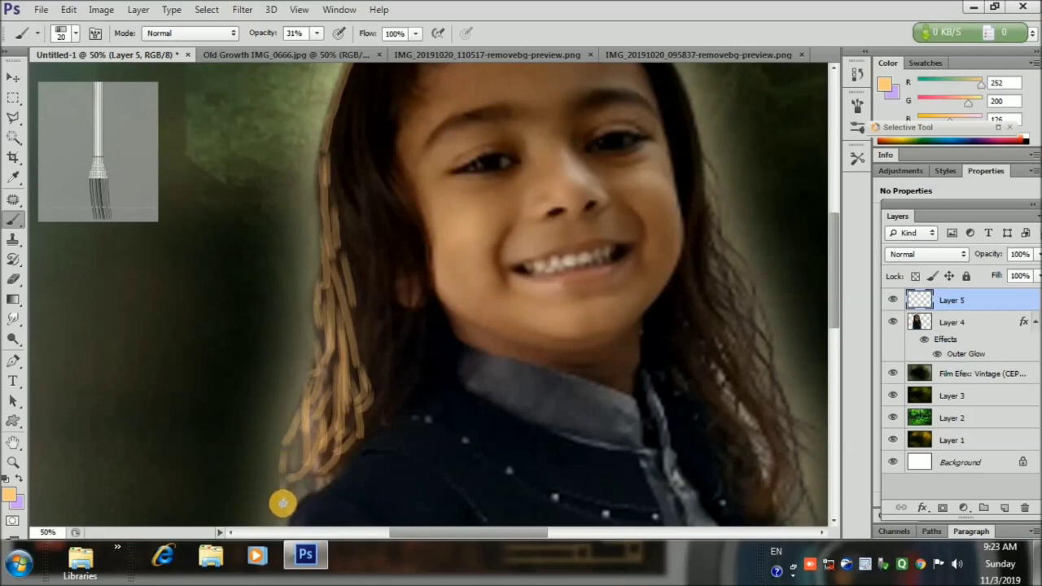
- Paint light orange highlight strands through the hair right of the face, from eye level down to the tips at the shoulder
{"action": "left_click_drag", "start_coordinate": [703, 196], "coordinate": [728, 281]}
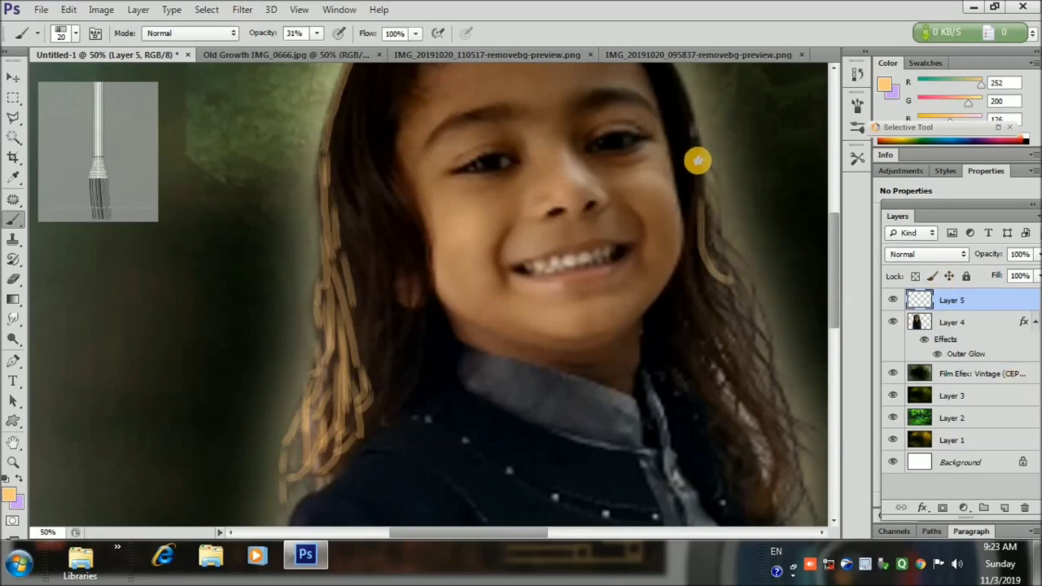
{"action": "mouse_move", "coordinate": [697, 161]}
{"action": "left_mouse_down"}
{"action": "mouse_move", "coordinate": [693, 261]}
{"action": "mouse_move", "coordinate": [786, 394]}
{"action": "left_mouse_up"}
{"action": "left_click_drag", "start_coordinate": [724, 244], "coordinate": [759, 327]}
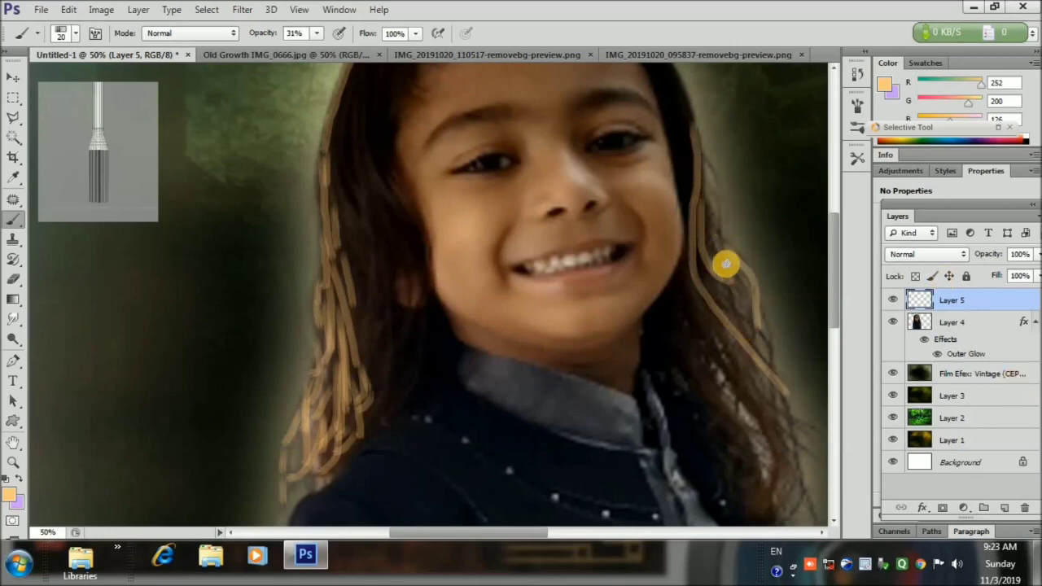
{"action": "mouse_move", "coordinate": [707, 231]}
{"action": "left_mouse_down"}
{"action": "mouse_move", "coordinate": [760, 376]}
{"action": "mouse_move", "coordinate": [713, 279]}
{"action": "mouse_move", "coordinate": [771, 345]}
{"action": "mouse_move", "coordinate": [736, 353]}
{"action": "mouse_move", "coordinate": [700, 325]}
{"action": "mouse_move", "coordinate": [724, 440]}
{"action": "left_mouse_up"}
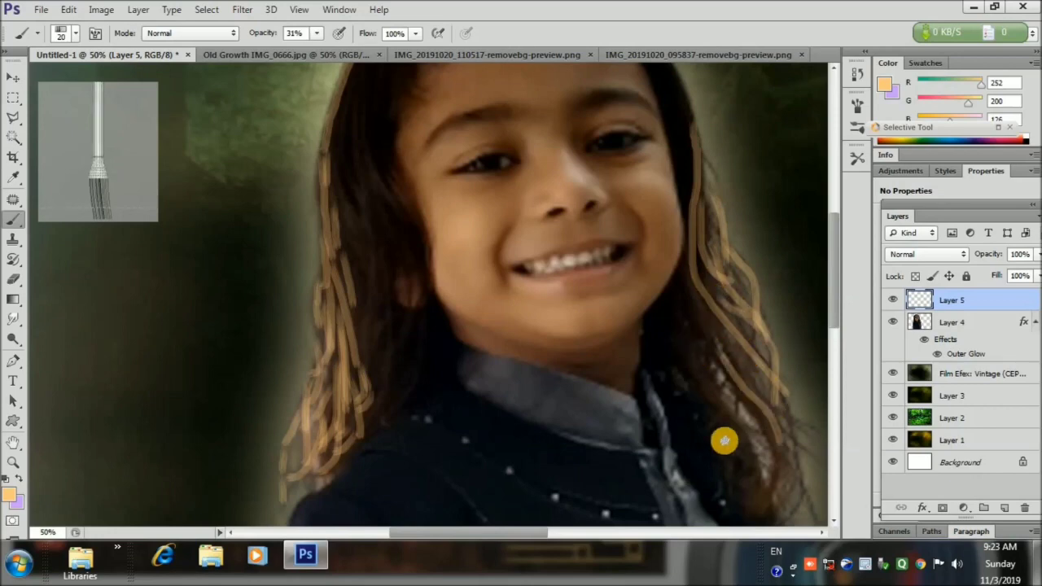
{"action": "mouse_move", "coordinate": [729, 372]}
{"action": "left_mouse_down"}
{"action": "mouse_move", "coordinate": [783, 394]}
{"action": "mouse_move", "coordinate": [736, 355]}
{"action": "mouse_move", "coordinate": [787, 409]}
{"action": "mouse_move", "coordinate": [798, 442]}
{"action": "left_mouse_up"}
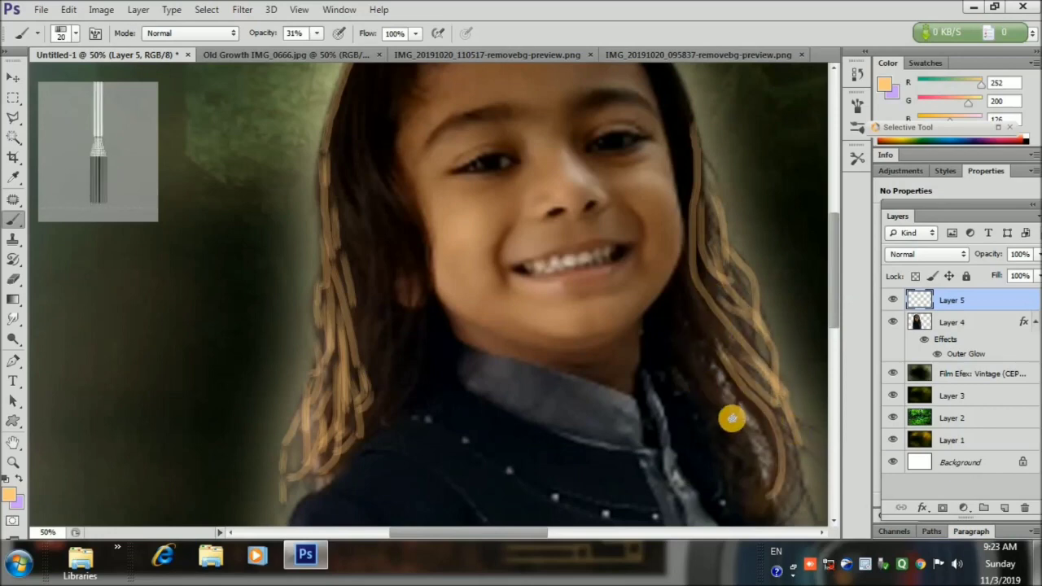
{"action": "mouse_move", "coordinate": [732, 419]}
{"action": "left_mouse_down"}
{"action": "mouse_move", "coordinate": [763, 474]}
{"action": "mouse_move", "coordinate": [759, 489]}
{"action": "mouse_move", "coordinate": [749, 471]}
{"action": "mouse_move", "coordinate": [770, 511]}
{"action": "left_mouse_up"}
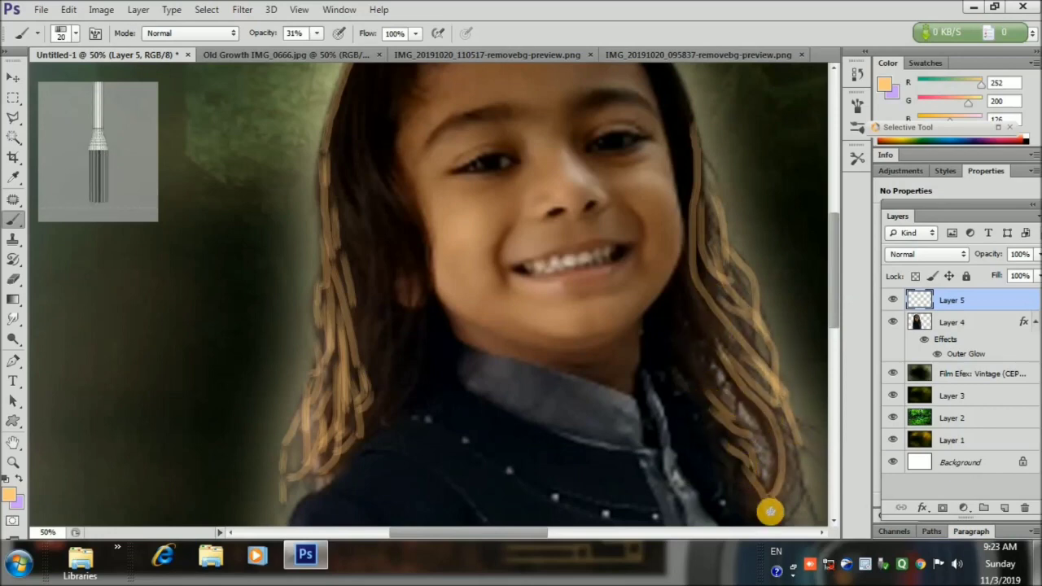
{"action": "mouse_move", "coordinate": [692, 323]}
{"action": "left_mouse_down"}
{"action": "mouse_move", "coordinate": [714, 328]}
{"action": "mouse_move", "coordinate": [770, 382]}
{"action": "left_mouse_up"}
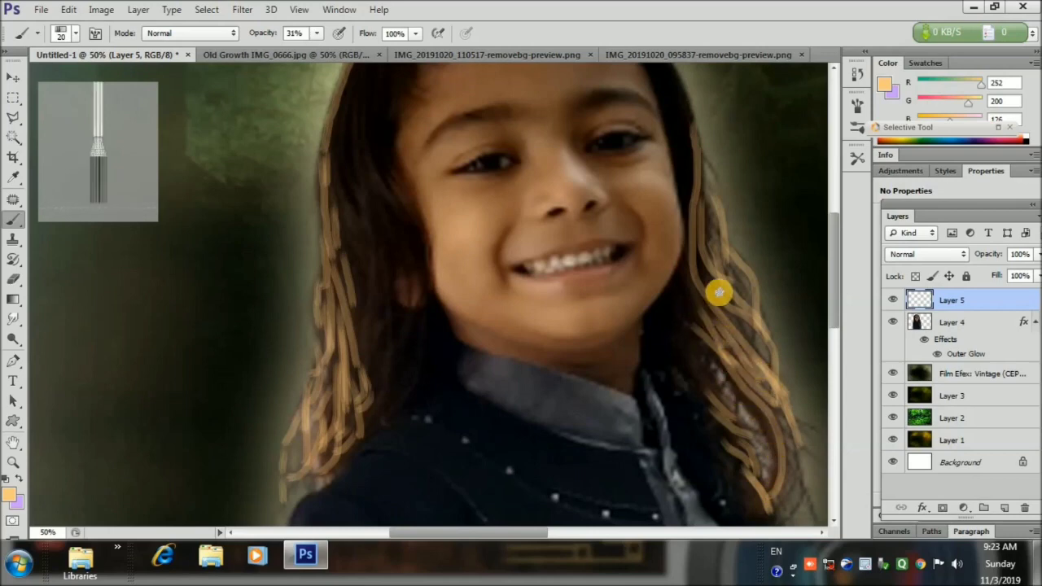
{"action": "left_click_drag", "start_coordinate": [697, 292], "coordinate": [721, 323]}
{"action": "left_click_drag", "start_coordinate": [788, 444], "coordinate": [826, 502]}
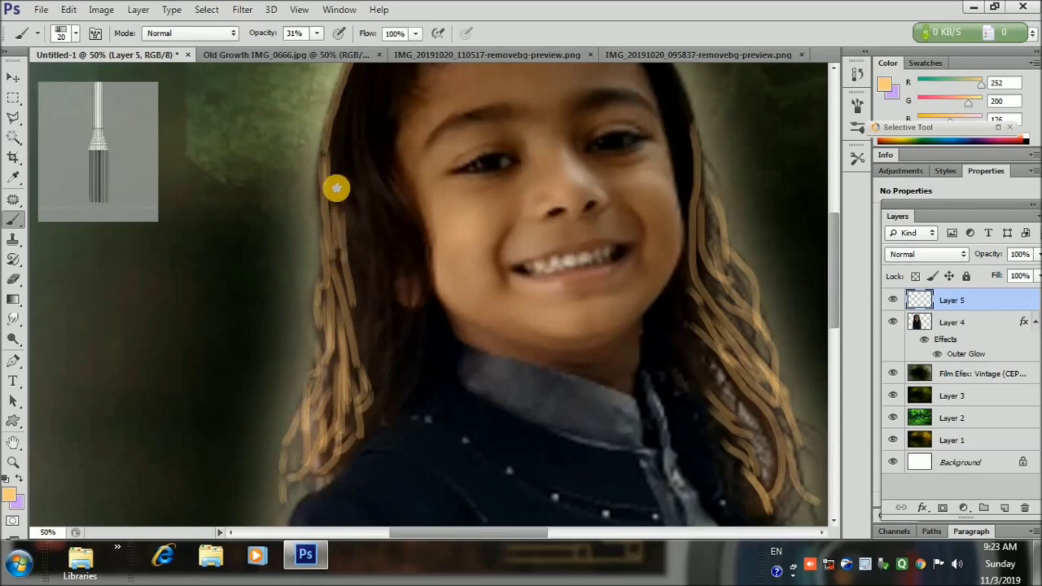
- Paint further light orange strands in the hair beside the left cheek and along the left side of the crown
{"action": "mouse_move", "coordinate": [336, 188]}
{"action": "left_mouse_down"}
{"action": "mouse_move", "coordinate": [372, 360]}
{"action": "mouse_move", "coordinate": [353, 345]}
{"action": "left_mouse_up"}
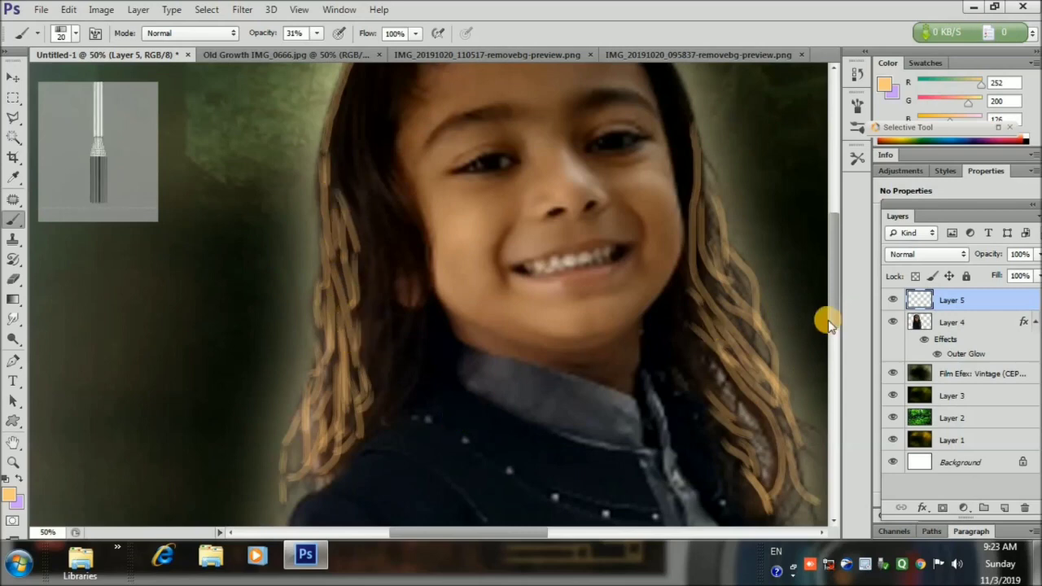
{"action": "left_click_drag", "start_coordinate": [830, 323], "coordinate": [830, 272]}
{"action": "mouse_move", "coordinate": [438, 159]}
{"action": "left_mouse_down"}
{"action": "mouse_move", "coordinate": [481, 154]}
{"action": "mouse_move", "coordinate": [414, 154]}
{"action": "mouse_move", "coordinate": [433, 153]}
{"action": "mouse_move", "coordinate": [369, 214]}
{"action": "mouse_move", "coordinate": [343, 282]}
{"action": "mouse_move", "coordinate": [330, 387]}
{"action": "left_mouse_up"}
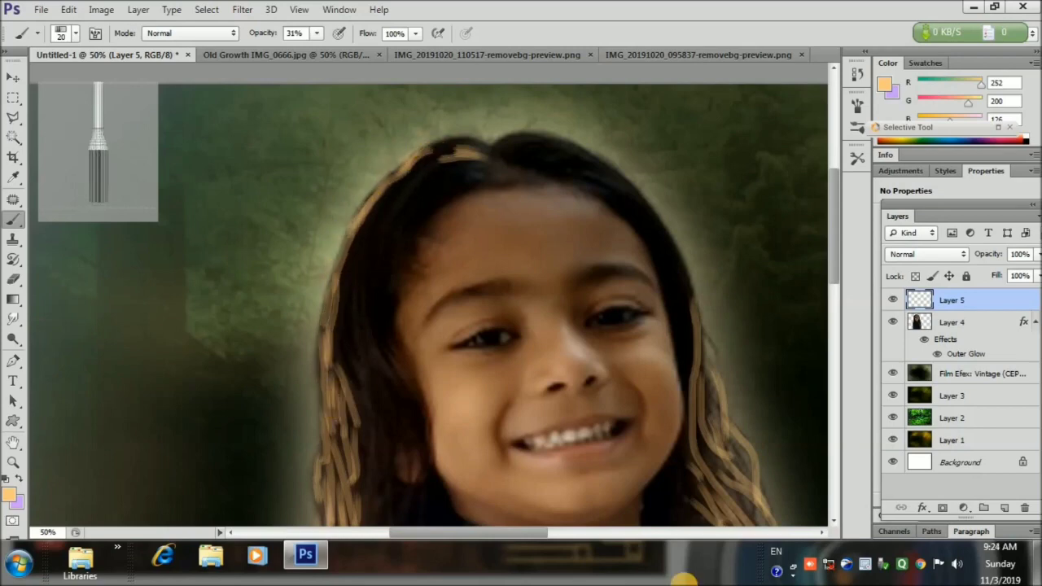
- Try the hair highlight layer at 53% opacity with the Screen and Multiply blend modes
{"action": "left_click", "coordinate": [1037, 255]}
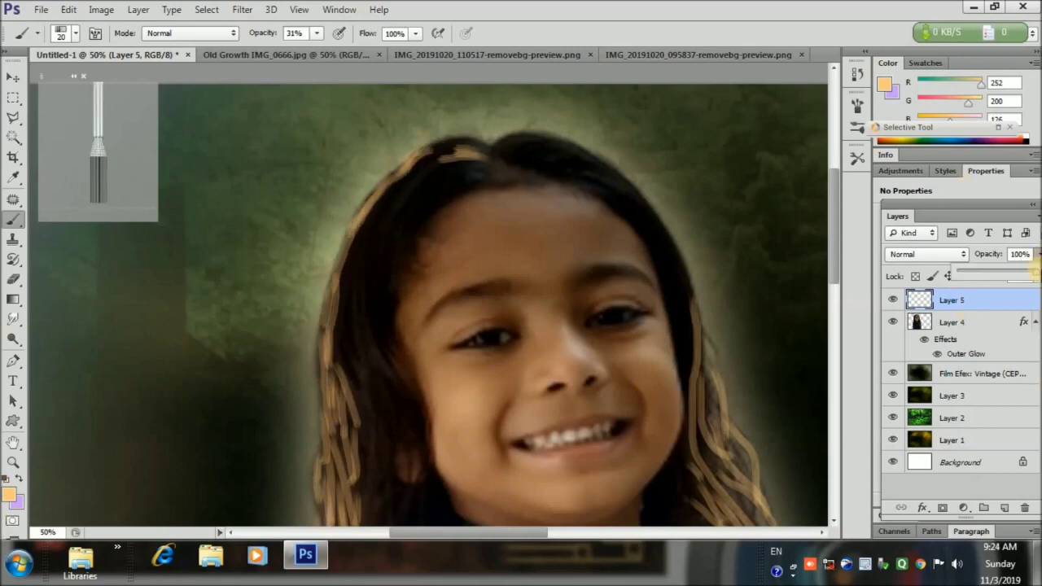
{"action": "left_click_drag", "start_coordinate": [1035, 278], "coordinate": [997, 277]}
{"action": "left_click", "coordinate": [927, 254]}
{"action": "left_click", "coordinate": [929, 132]}
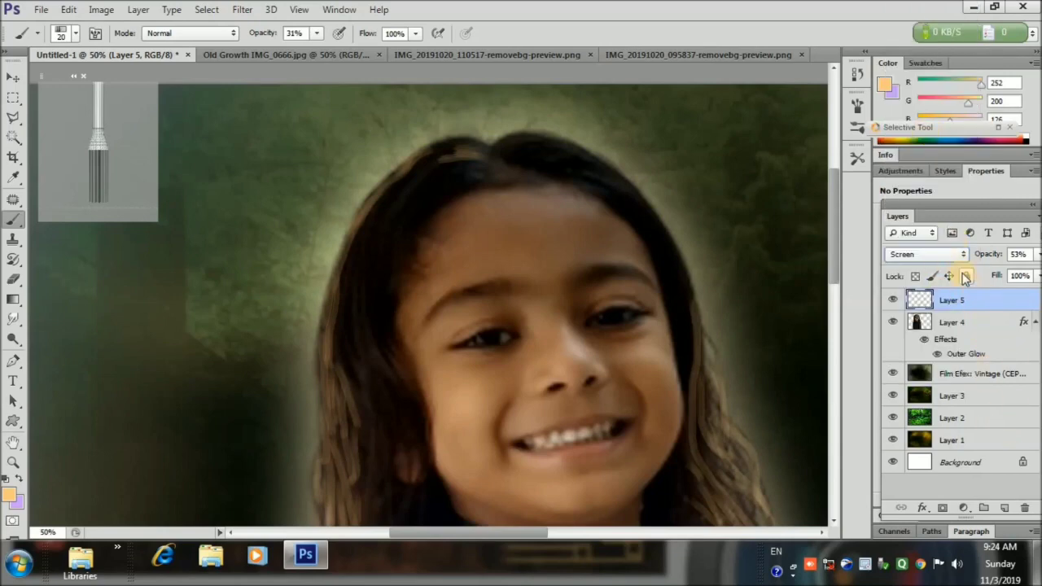
{"action": "left_click", "coordinate": [936, 254]}
{"action": "left_click", "coordinate": [900, 53]}
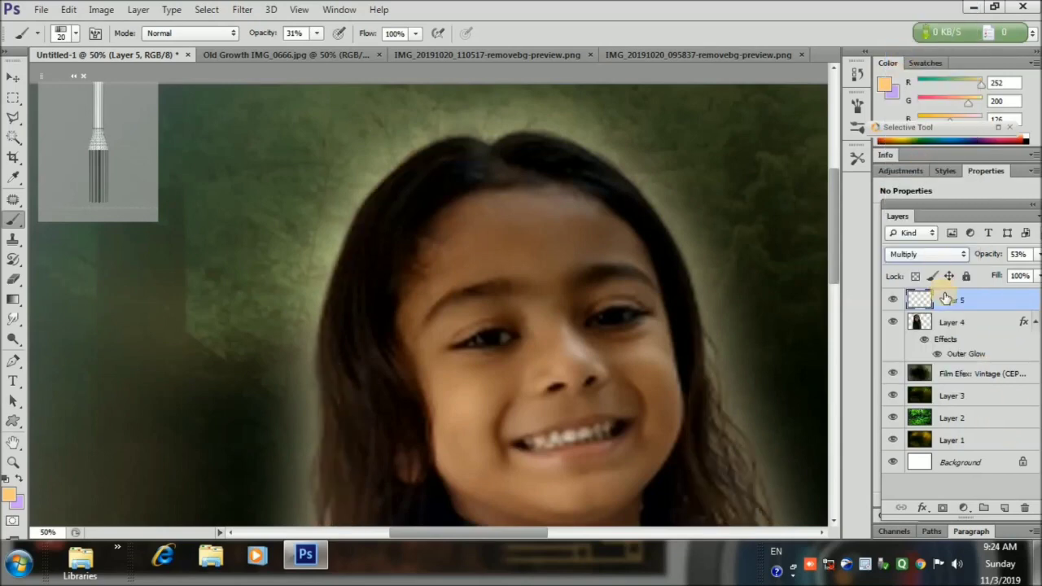
- Return the hair highlight layer to 100% opacity and set its blend mode to Soft Light
{"action": "left_click", "coordinate": [1039, 254]}
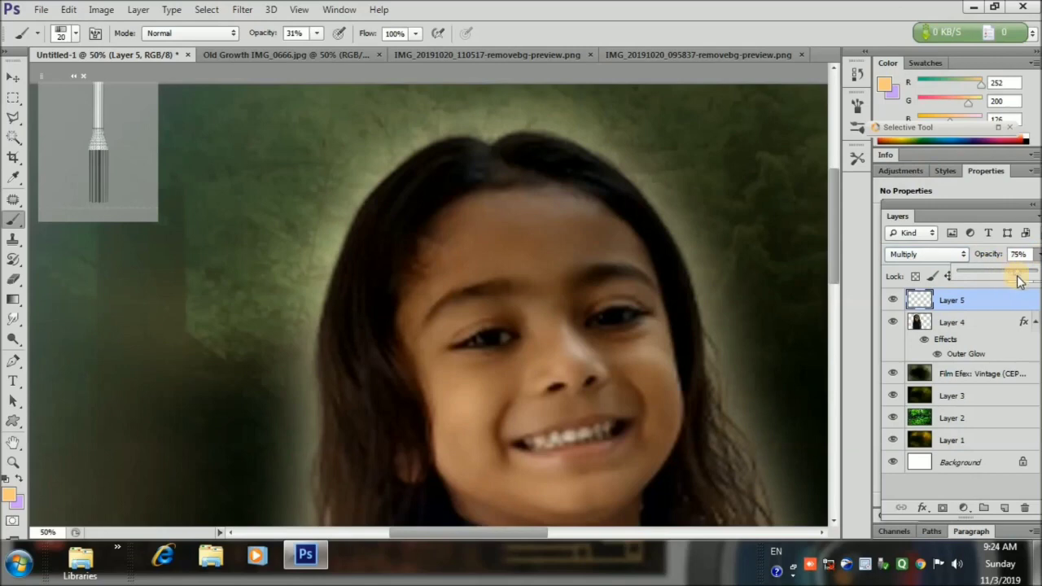
{"action": "left_click", "coordinate": [948, 255]}
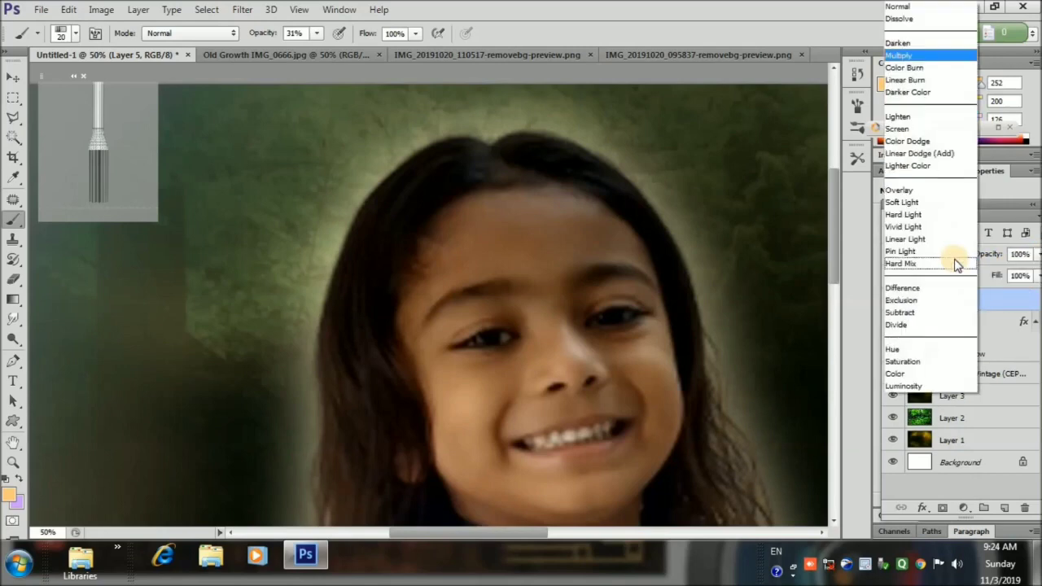
{"action": "left_click", "coordinate": [924, 203]}
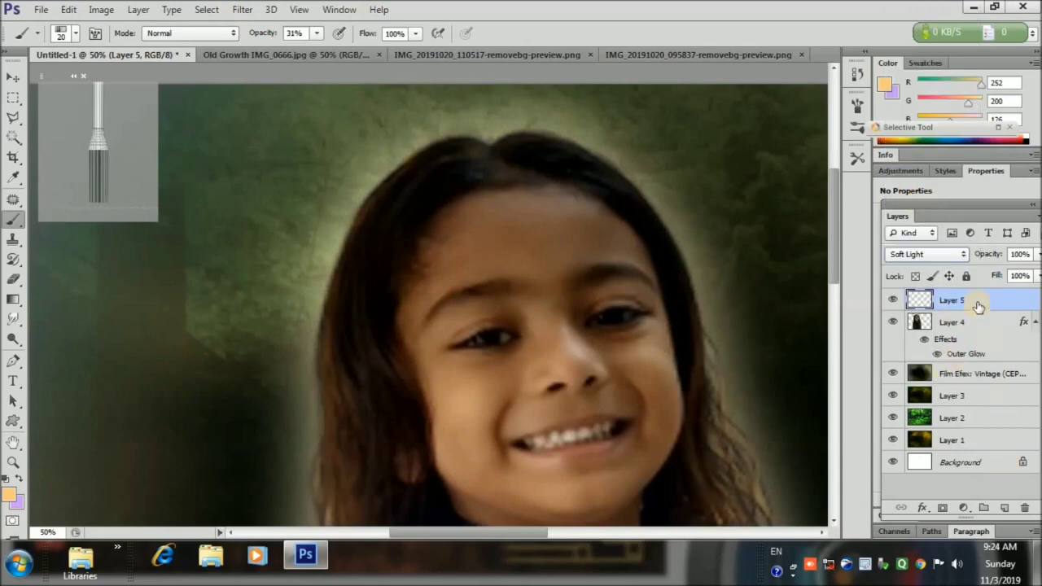
- Set the Soft Light highlight layer's opacity to 86%, judging the effect against the whole image
{"action": "left_click", "coordinate": [1037, 256]}
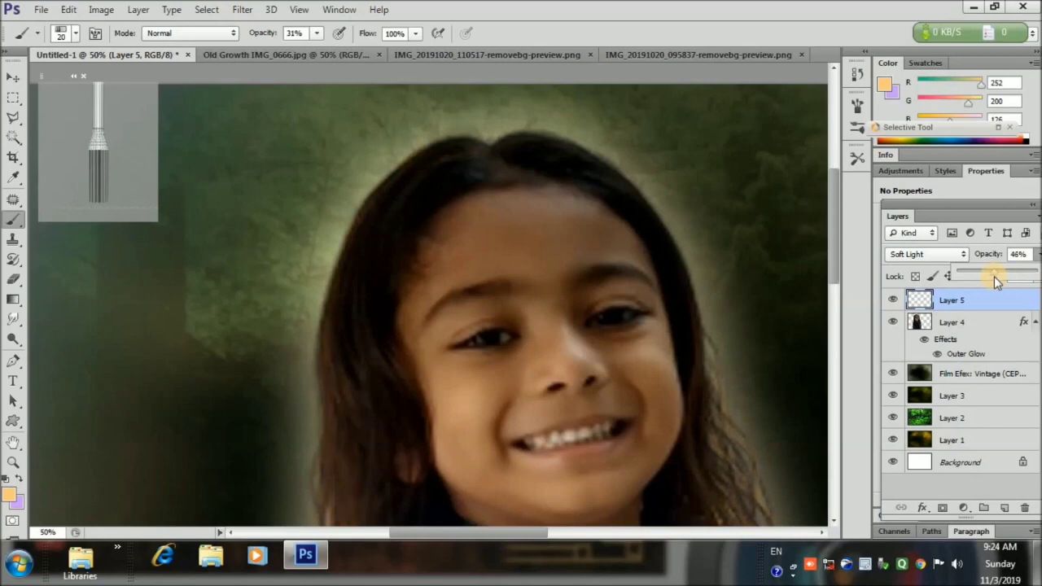
{"action": "left_click_drag", "start_coordinate": [994, 276], "coordinate": [1008, 283]}
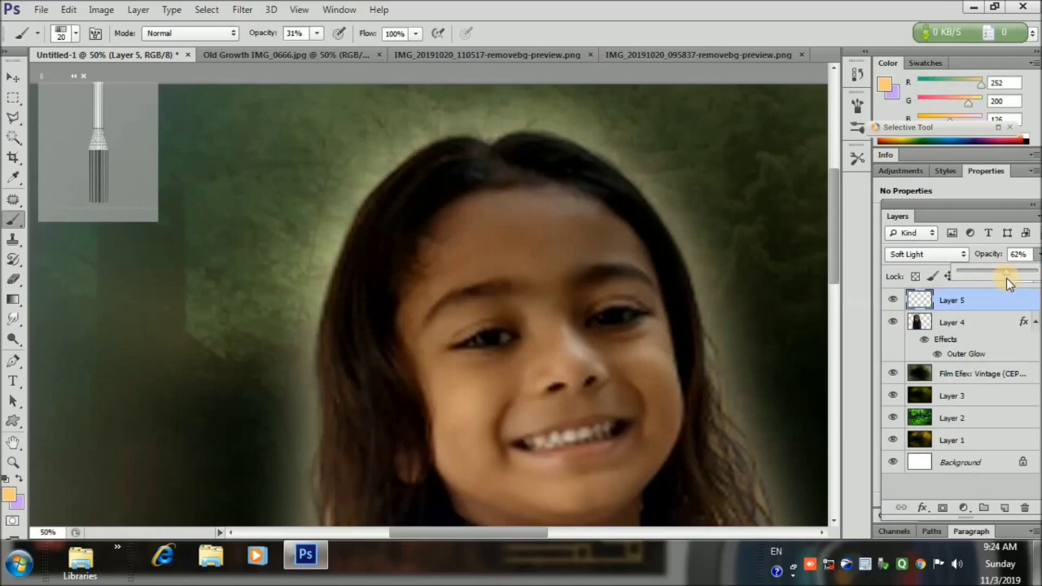
{"action": "left_click", "coordinate": [13, 462]}
{"action": "left_click", "coordinate": [456, 34]}
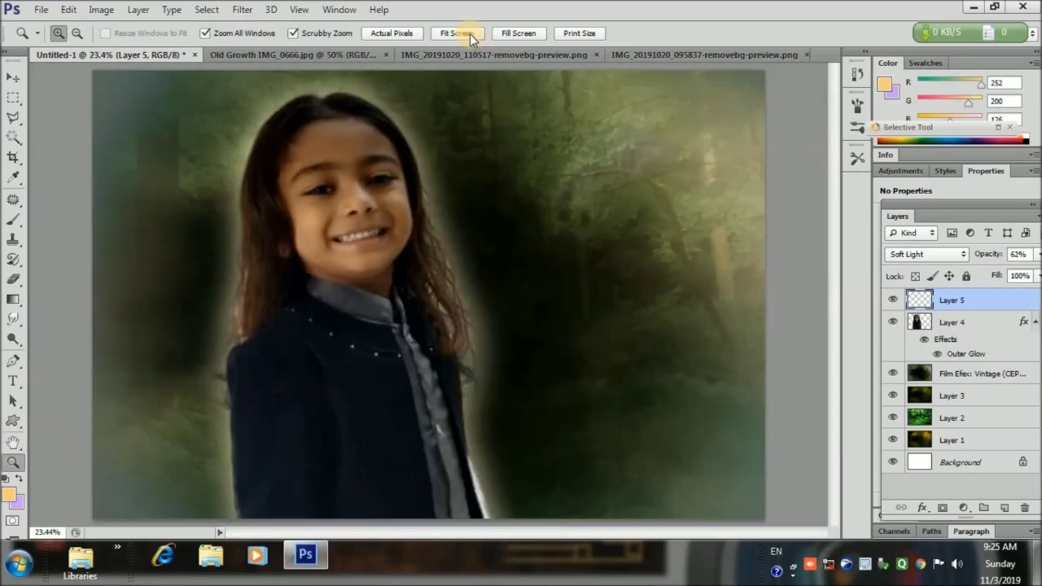
{"action": "left_click", "coordinate": [1036, 254]}
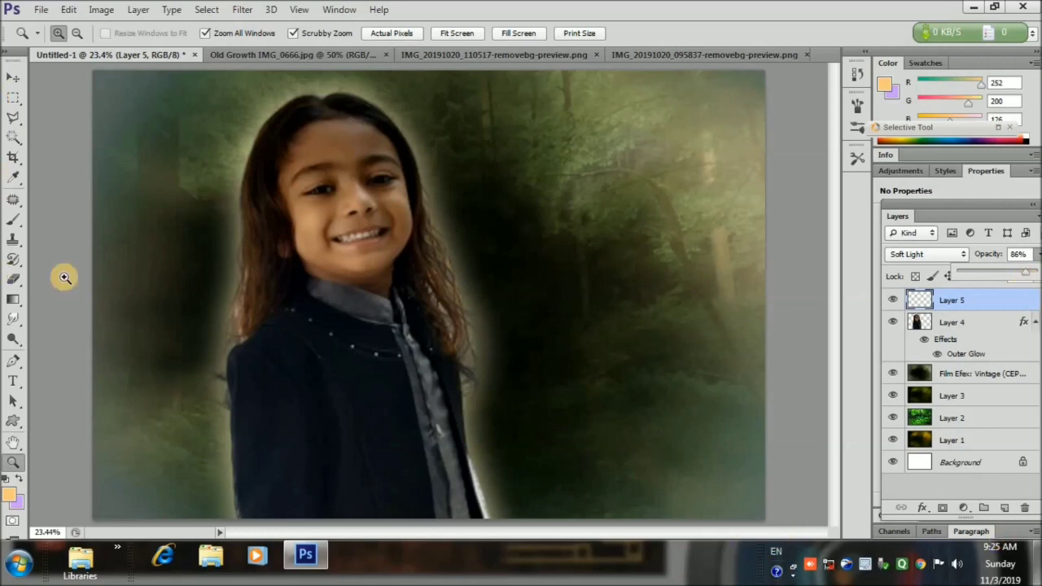
- Add an empty layer above the hair highlight layer and activate the Brush tool
{"action": "left_click", "coordinate": [14, 465]}
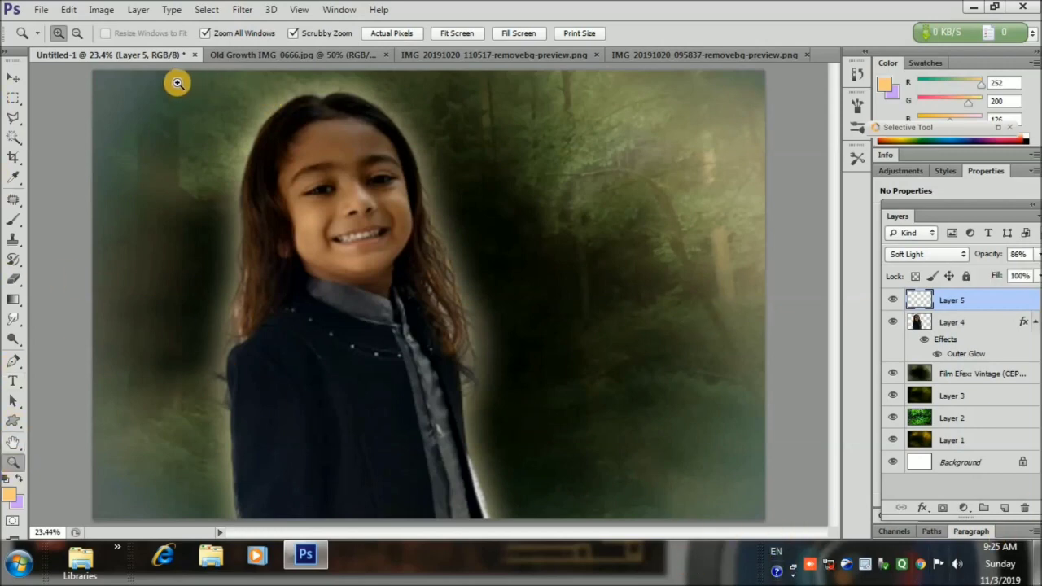
{"action": "left_click_drag", "start_coordinate": [177, 83], "coordinate": [193, 156]}
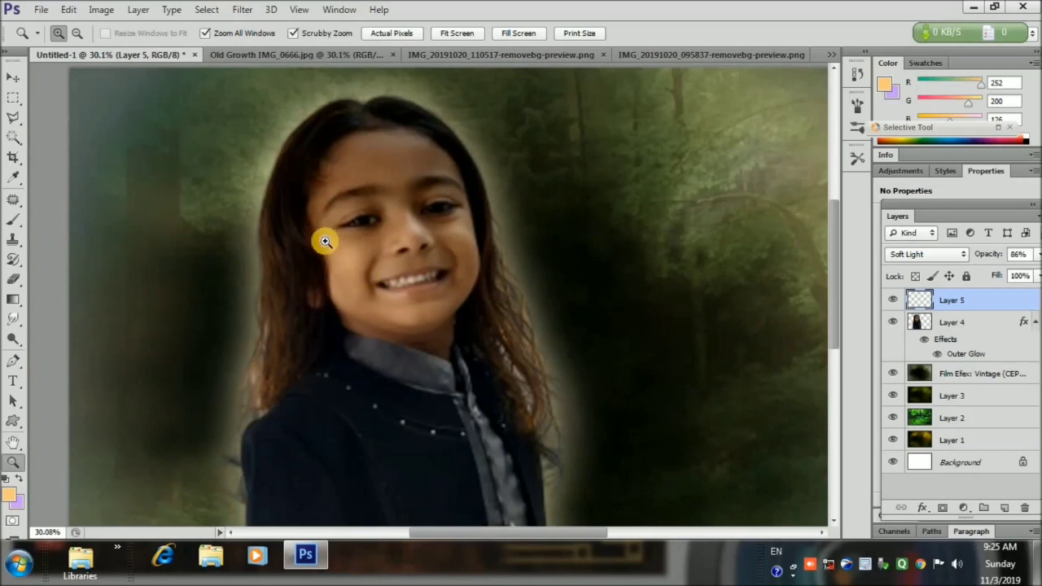
{"action": "double_click", "coordinate": [284, 228]}
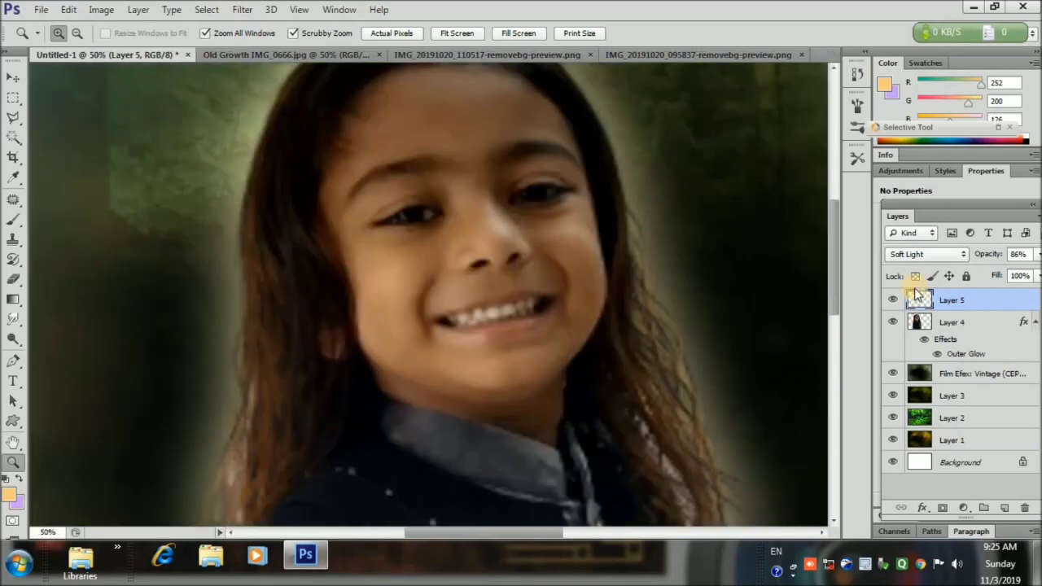
{"action": "left_click", "coordinate": [1008, 506]}
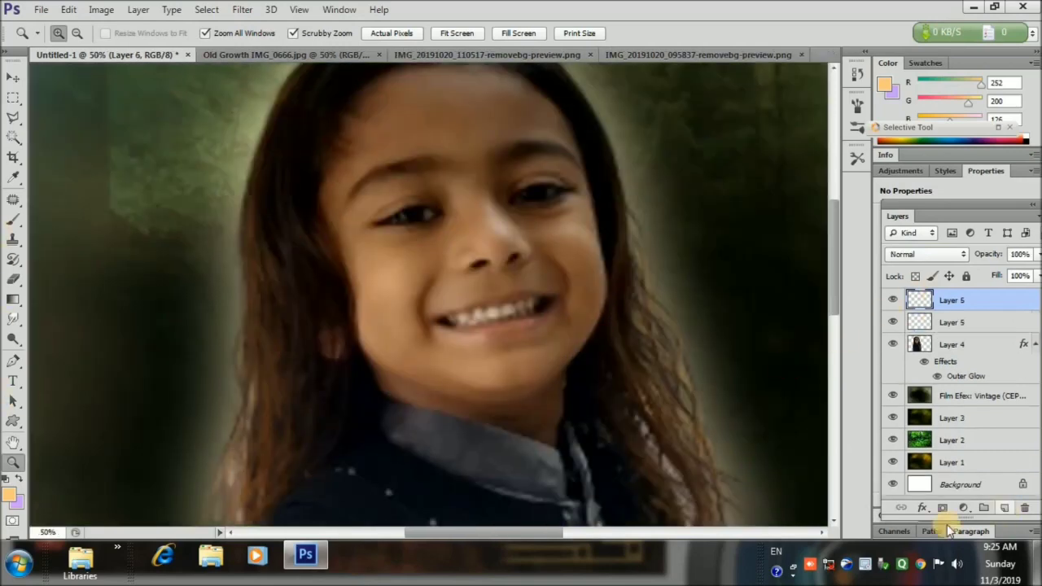
{"action": "left_click", "coordinate": [13, 220]}
- Try an angled 20 px bristle brush in pale cream, R 253, G 234, B 206, on the hair's left edge
{"action": "left_click", "coordinate": [73, 35]}
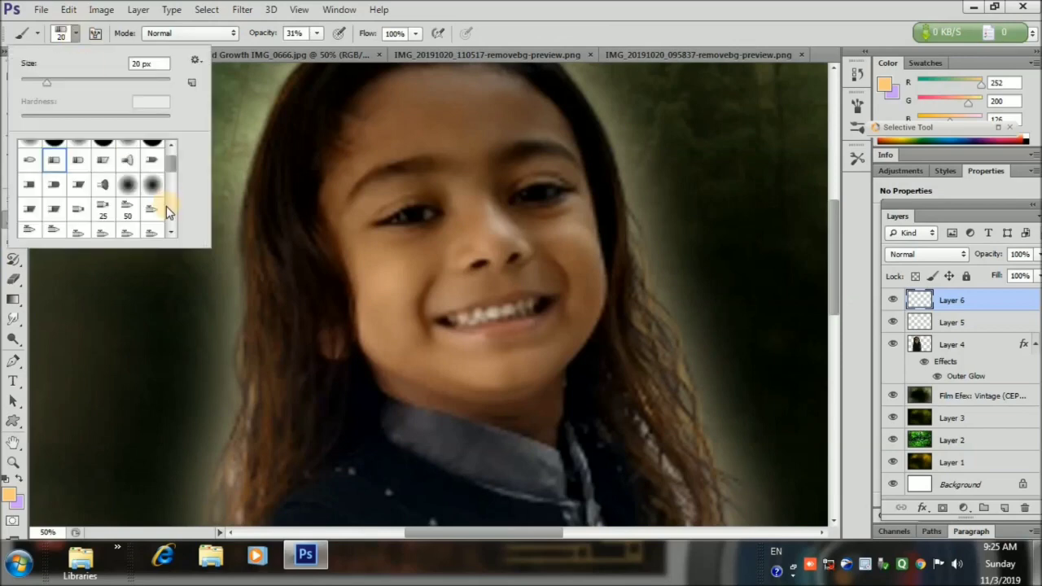
{"action": "left_click", "coordinate": [101, 163]}
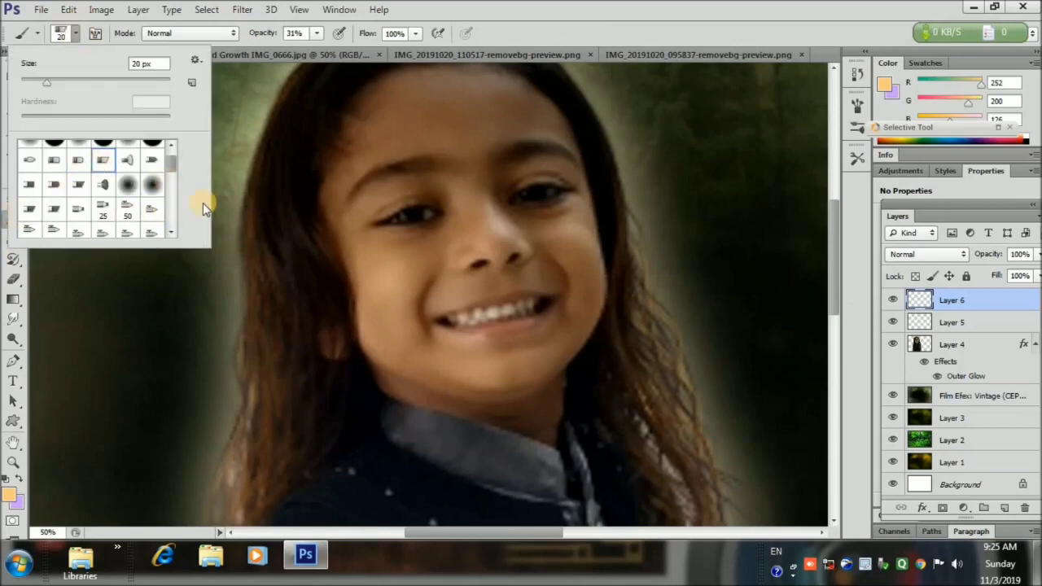
{"action": "left_click", "coordinate": [6, 498]}
{"action": "left_click", "coordinate": [613, 275]}
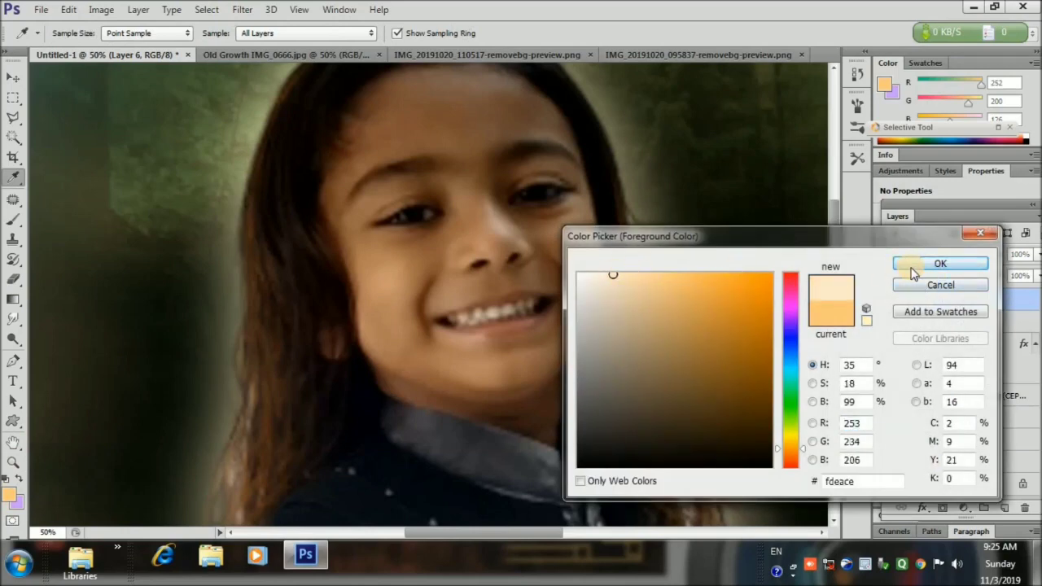
{"action": "left_click", "coordinate": [938, 264]}
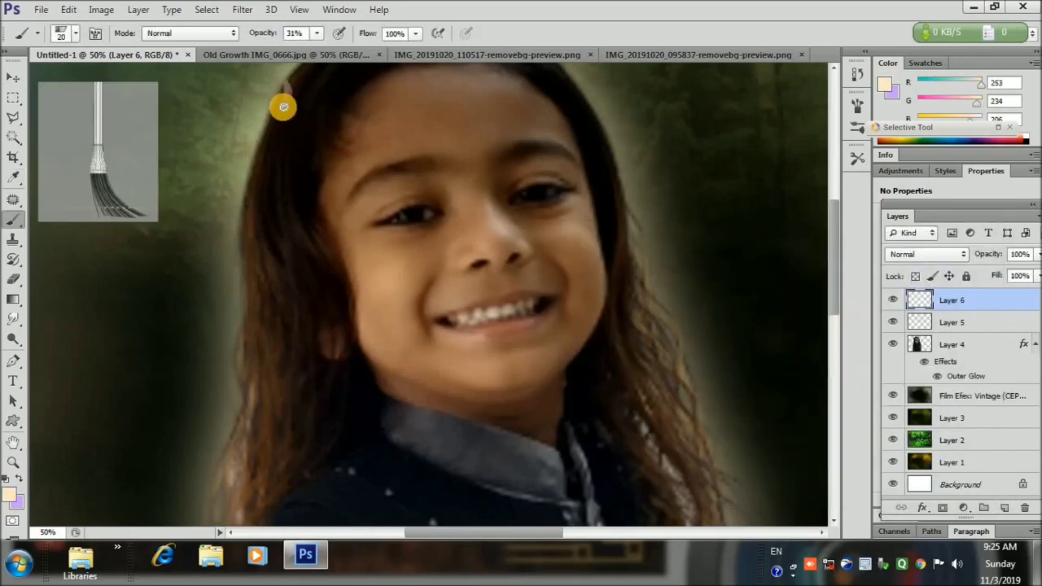
{"action": "left_click_drag", "start_coordinate": [283, 106], "coordinate": [285, 93]}
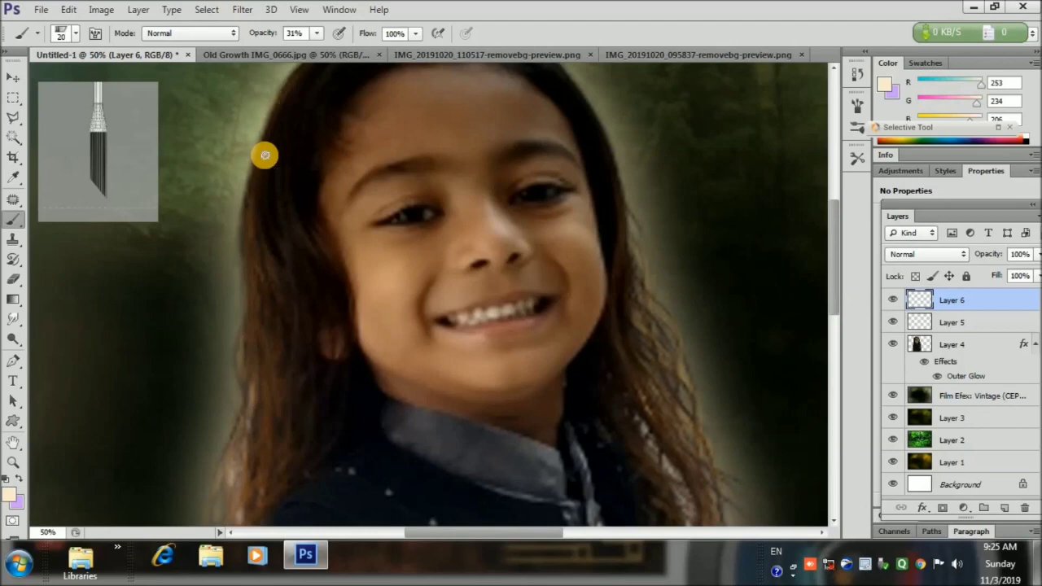
- Set the foreground colour to pale orange, R 254, G 224, B 180, and switch back to the 20 px flat bristle preset
{"action": "left_click", "coordinate": [10, 492]}
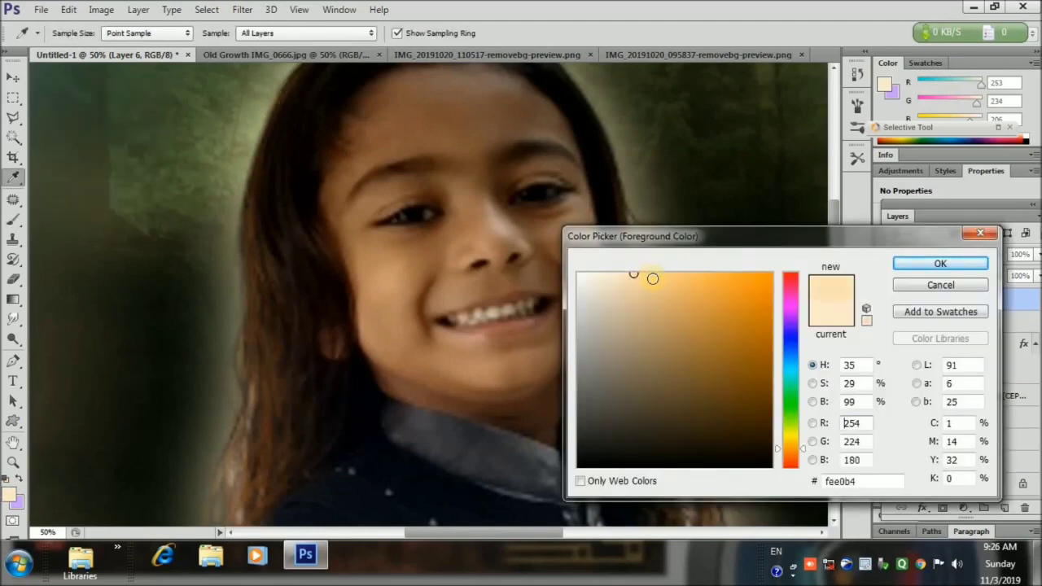
{"action": "left_click", "coordinate": [940, 264]}
{"action": "left_click_drag", "start_coordinate": [246, 284], "coordinate": [255, 218]}
{"action": "key", "text": "ctrl+z"}
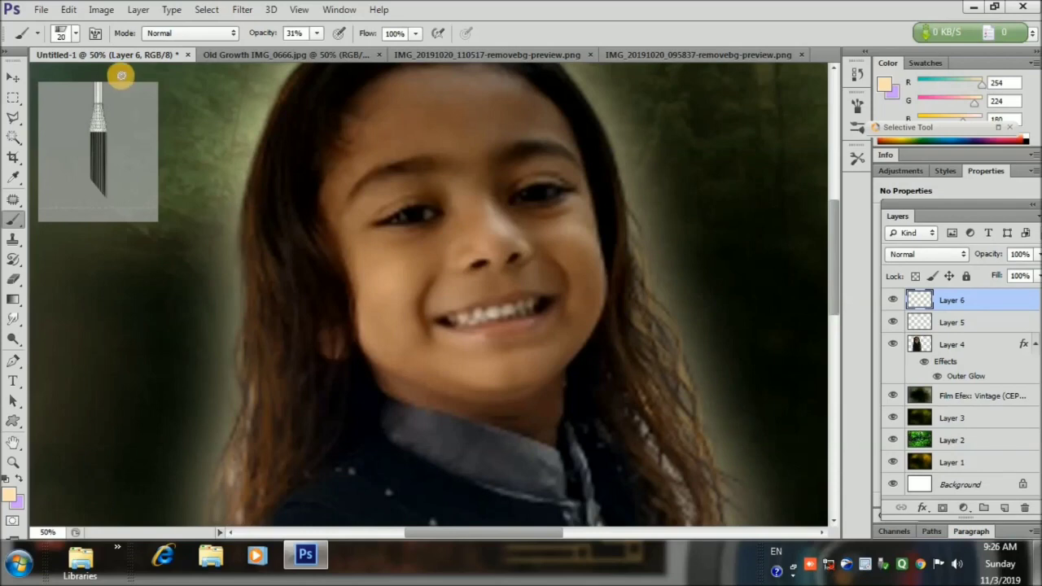
{"action": "left_click", "coordinate": [76, 35]}
{"action": "left_click", "coordinate": [55, 164]}
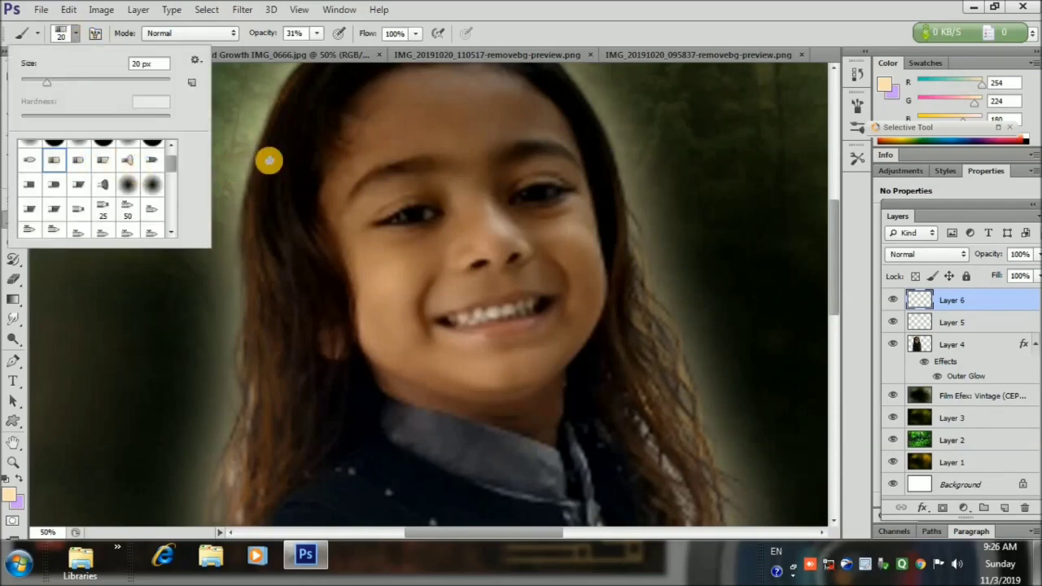
- Paint pale orange highlight strands on the new layer through the hair left of the face, from temple to shoulder
{"action": "left_click_drag", "start_coordinate": [262, 148], "coordinate": [250, 249]}
{"action": "mouse_move", "coordinate": [243, 214]}
{"action": "left_mouse_down"}
{"action": "mouse_move", "coordinate": [252, 365]}
{"action": "mouse_move", "coordinate": [249, 272]}
{"action": "mouse_move", "coordinate": [267, 296]}
{"action": "mouse_move", "coordinate": [270, 338]}
{"action": "left_mouse_up"}
{"action": "left_click_drag", "start_coordinate": [283, 178], "coordinate": [290, 257]}
{"action": "left_click_drag", "start_coordinate": [300, 221], "coordinate": [327, 267]}
{"action": "mouse_move", "coordinate": [298, 234]}
{"action": "left_mouse_down"}
{"action": "mouse_move", "coordinate": [299, 280]}
{"action": "mouse_move", "coordinate": [279, 279]}
{"action": "mouse_move", "coordinate": [282, 362]}
{"action": "mouse_move", "coordinate": [267, 433]}
{"action": "mouse_move", "coordinate": [261, 424]}
{"action": "mouse_move", "coordinate": [245, 446]}
{"action": "mouse_move", "coordinate": [246, 389]}
{"action": "mouse_move", "coordinate": [245, 457]}
{"action": "left_mouse_up"}
{"action": "left_click_drag", "start_coordinate": [247, 390], "coordinate": [227, 472]}
{"action": "mouse_move", "coordinate": [258, 228]}
{"action": "left_mouse_down"}
{"action": "mouse_move", "coordinate": [276, 247]}
{"action": "mouse_move", "coordinate": [286, 400]}
{"action": "left_mouse_up"}
{"action": "left_click_drag", "start_coordinate": [266, 347], "coordinate": [256, 395]}
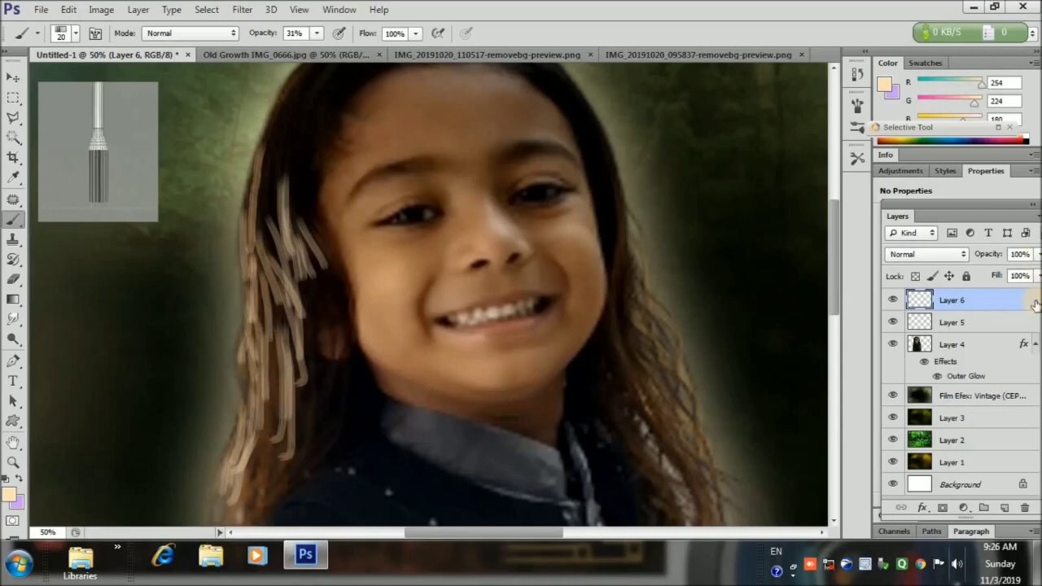
- Paint pale orange highlights along both sides of the crown and down the hair beside the right cheek
{"action": "scroll", "coordinate": [832, 272], "scroll_direction": "up", "scroll_amount": 3}
{"action": "mouse_move", "coordinate": [312, 214]}
{"action": "left_mouse_down"}
{"action": "mouse_move", "coordinate": [345, 173]}
{"action": "mouse_move", "coordinate": [384, 167]}
{"action": "mouse_move", "coordinate": [366, 158]}
{"action": "mouse_move", "coordinate": [403, 163]}
{"action": "mouse_move", "coordinate": [377, 153]}
{"action": "mouse_move", "coordinate": [394, 147]}
{"action": "mouse_move", "coordinate": [329, 164]}
{"action": "mouse_move", "coordinate": [342, 173]}
{"action": "mouse_move", "coordinate": [332, 169]}
{"action": "mouse_move", "coordinate": [292, 205]}
{"action": "mouse_move", "coordinate": [282, 244]}
{"action": "left_mouse_up"}
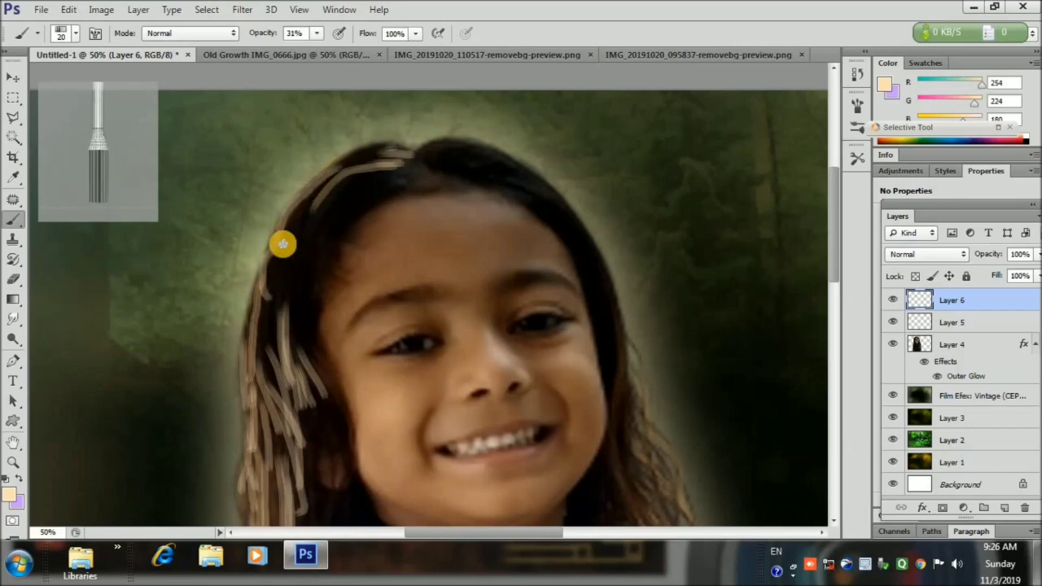
{"action": "left_click_drag", "start_coordinate": [518, 184], "coordinate": [558, 201]}
{"action": "left_click_drag", "start_coordinate": [497, 153], "coordinate": [555, 199]}
{"action": "mouse_move", "coordinate": [619, 328]}
{"action": "left_mouse_down"}
{"action": "mouse_move", "coordinate": [644, 505]}
{"action": "mouse_move", "coordinate": [626, 363]}
{"action": "mouse_move", "coordinate": [641, 459]}
{"action": "mouse_move", "coordinate": [687, 512]}
{"action": "left_mouse_up"}
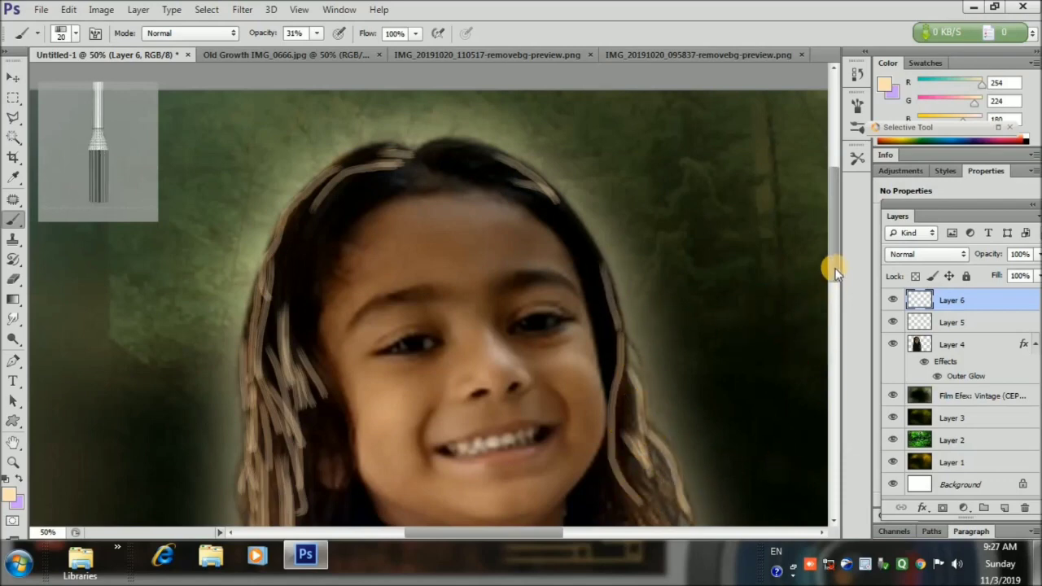
- Paint pale orange highlight strands through the lower hair right of the face, down to the curled tips
{"action": "scroll", "coordinate": [692, 341], "scroll_direction": "down", "scroll_amount": 5}
{"action": "mouse_move", "coordinate": [639, 295]}
{"action": "left_mouse_down"}
{"action": "mouse_move", "coordinate": [714, 369]}
{"action": "mouse_move", "coordinate": [717, 406]}
{"action": "left_mouse_up"}
{"action": "mouse_move", "coordinate": [665, 349]}
{"action": "left_mouse_down"}
{"action": "mouse_move", "coordinate": [699, 419]}
{"action": "mouse_move", "coordinate": [683, 395]}
{"action": "left_mouse_up"}
{"action": "mouse_move", "coordinate": [711, 429]}
{"action": "left_mouse_down"}
{"action": "mouse_move", "coordinate": [710, 507]}
{"action": "mouse_move", "coordinate": [743, 467]}
{"action": "mouse_move", "coordinate": [718, 419]}
{"action": "left_mouse_up"}
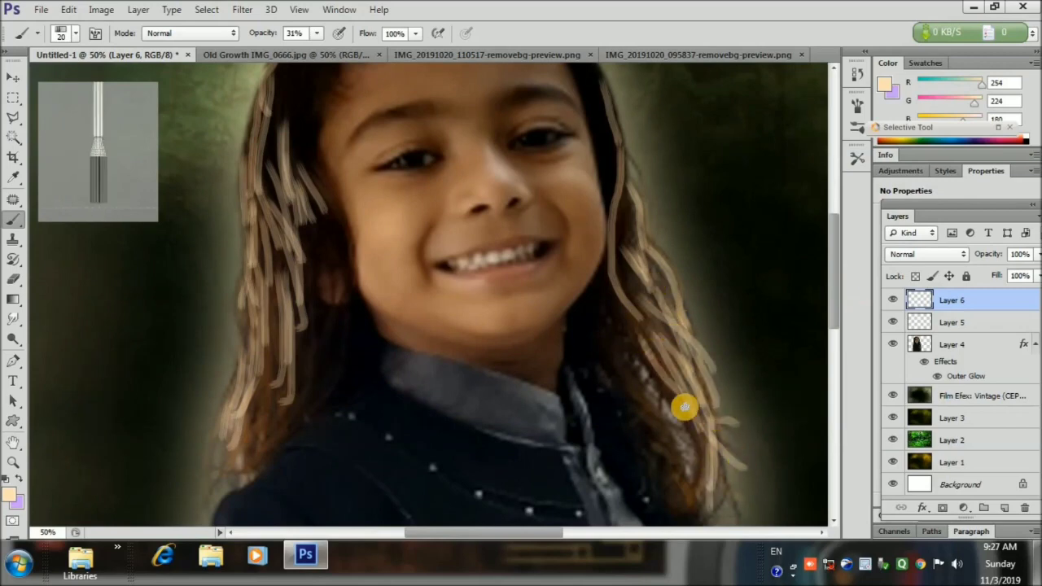
- Paint dense pale orange highlight strands through the inner hair between the collar and the curls on the right of the face
{"action": "left_click_drag", "start_coordinate": [617, 378], "coordinate": [634, 403]}
{"action": "left_click_drag", "start_coordinate": [613, 349], "coordinate": [649, 401]}
{"action": "left_click_drag", "start_coordinate": [589, 337], "coordinate": [660, 431]}
{"action": "mouse_move", "coordinate": [664, 438]}
{"action": "left_mouse_down"}
{"action": "mouse_move", "coordinate": [698, 495]}
{"action": "mouse_move", "coordinate": [678, 495]}
{"action": "left_mouse_up"}
{"action": "left_click_drag", "start_coordinate": [664, 414], "coordinate": [692, 469]}
{"action": "left_click_drag", "start_coordinate": [627, 347], "coordinate": [684, 428]}
{"action": "mouse_move", "coordinate": [637, 368]}
{"action": "left_mouse_down"}
{"action": "mouse_move", "coordinate": [657, 405]}
{"action": "mouse_move", "coordinate": [651, 372]}
{"action": "mouse_move", "coordinate": [688, 410]}
{"action": "mouse_move", "coordinate": [691, 456]}
{"action": "left_mouse_up"}
{"action": "mouse_move", "coordinate": [689, 409]}
{"action": "left_mouse_down"}
{"action": "mouse_move", "coordinate": [705, 500]}
{"action": "mouse_move", "coordinate": [691, 514]}
{"action": "left_mouse_up"}
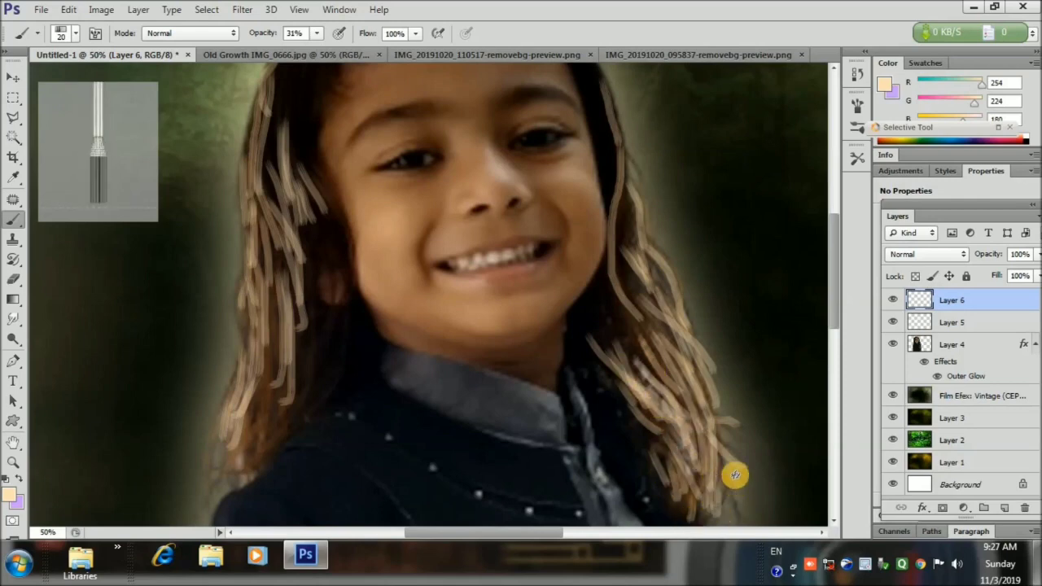
- Extend the pale orange highlights down to the hair tips above both shoulders
{"action": "left_click_drag", "start_coordinate": [835, 311], "coordinate": [838, 350]}
{"action": "mouse_move", "coordinate": [689, 345]}
{"action": "left_mouse_down"}
{"action": "mouse_move", "coordinate": [706, 377]}
{"action": "mouse_move", "coordinate": [742, 398]}
{"action": "mouse_move", "coordinate": [742, 432]}
{"action": "left_mouse_up"}
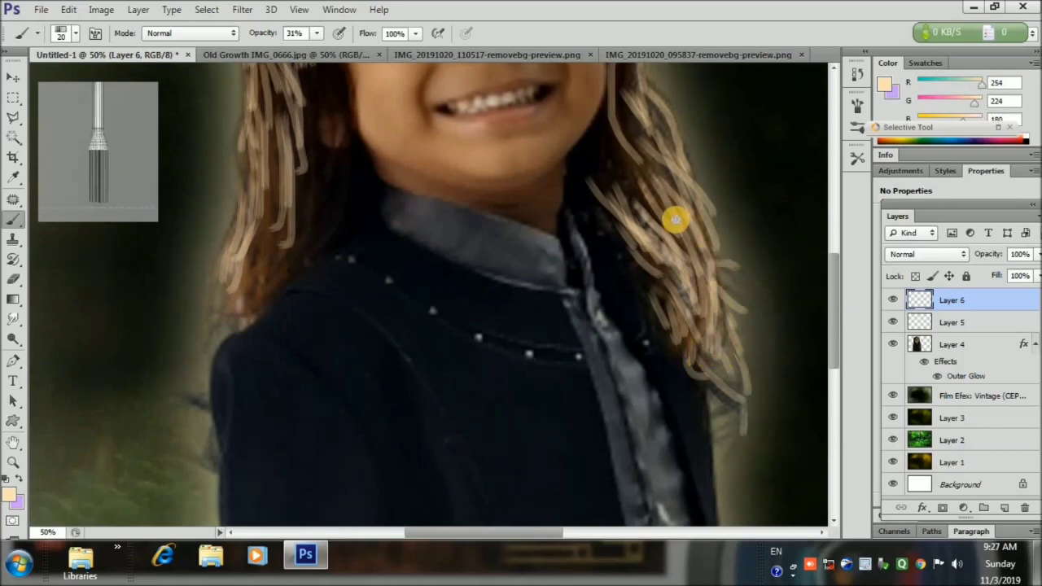
{"action": "mouse_move", "coordinate": [261, 244]}
{"action": "left_mouse_down"}
{"action": "mouse_move", "coordinate": [277, 180]}
{"action": "mouse_move", "coordinate": [264, 162]}
{"action": "mouse_move", "coordinate": [268, 203]}
{"action": "mouse_move", "coordinate": [222, 288]}
{"action": "mouse_move", "coordinate": [267, 271]}
{"action": "mouse_move", "coordinate": [218, 285]}
{"action": "mouse_move", "coordinate": [222, 353]}
{"action": "mouse_move", "coordinate": [242, 329]}
{"action": "mouse_move", "coordinate": [221, 309]}
{"action": "mouse_move", "coordinate": [243, 269]}
{"action": "mouse_move", "coordinate": [238, 248]}
{"action": "mouse_move", "coordinate": [233, 313]}
{"action": "left_mouse_up"}
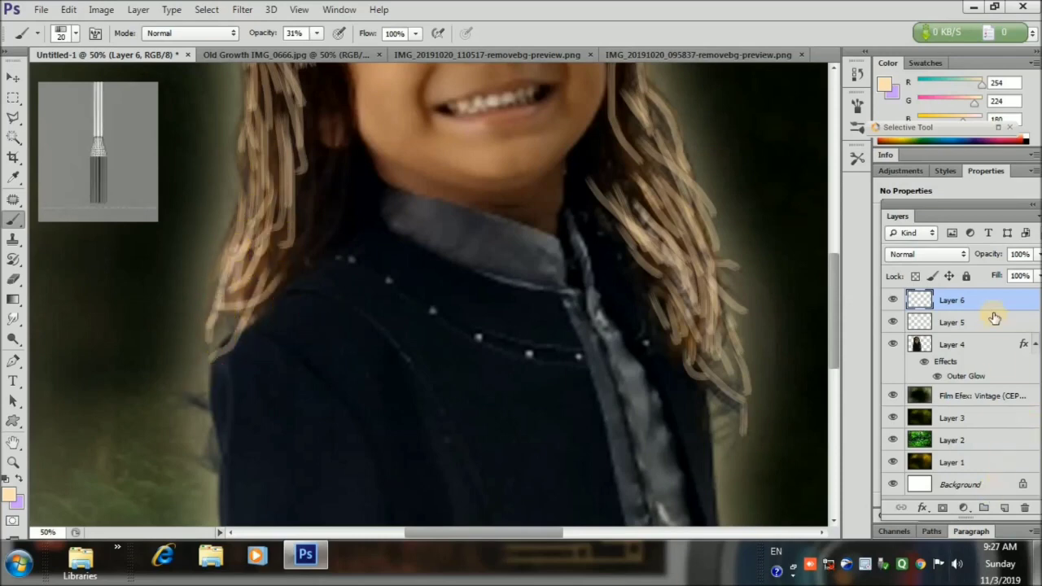
- Try the Hard Light, Vivid Light and Hard Mix blend modes on Layer 6
{"action": "left_click", "coordinate": [926, 254]}
{"action": "left_click", "coordinate": [904, 217]}
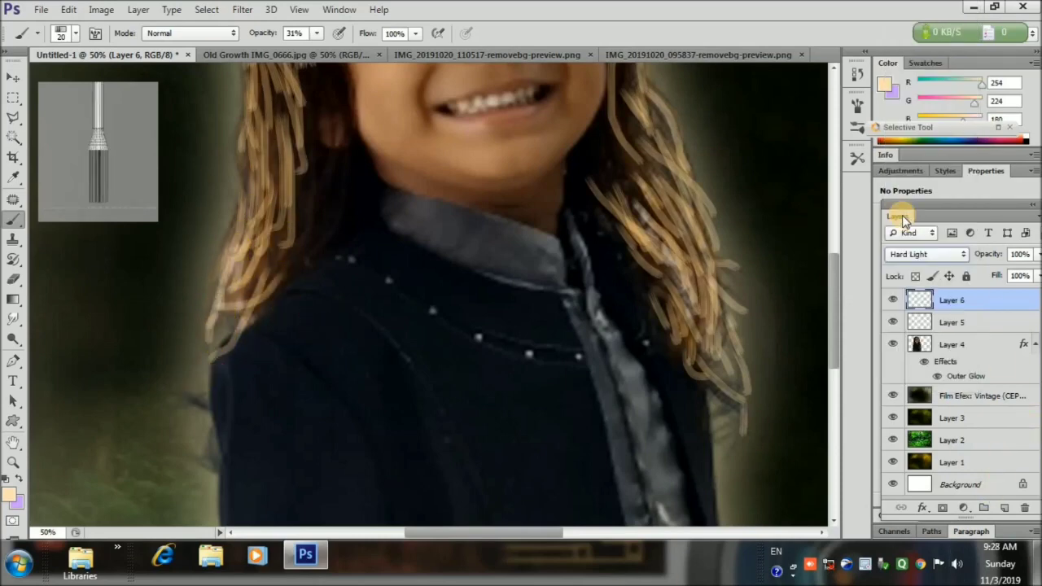
{"action": "left_click", "coordinate": [953, 259]}
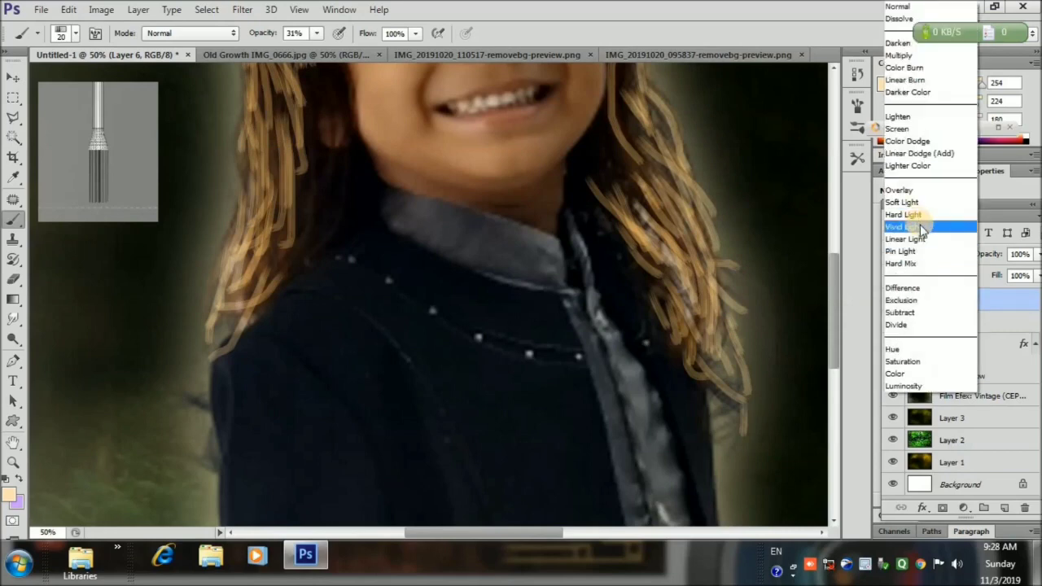
{"action": "left_click", "coordinate": [921, 228]}
{"action": "left_click", "coordinate": [933, 253]}
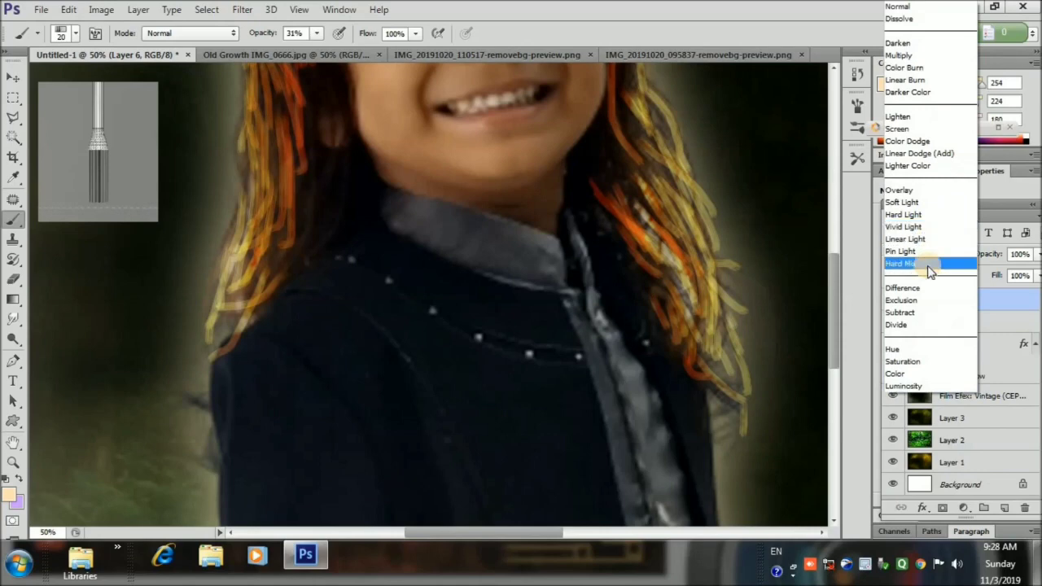
{"action": "left_click", "coordinate": [933, 263]}
- Set Layer 6 to Soft Light blending and its opacity to 94%, judging the result on the whole image
{"action": "left_click", "coordinate": [930, 259]}
{"action": "left_click", "coordinate": [918, 203]}
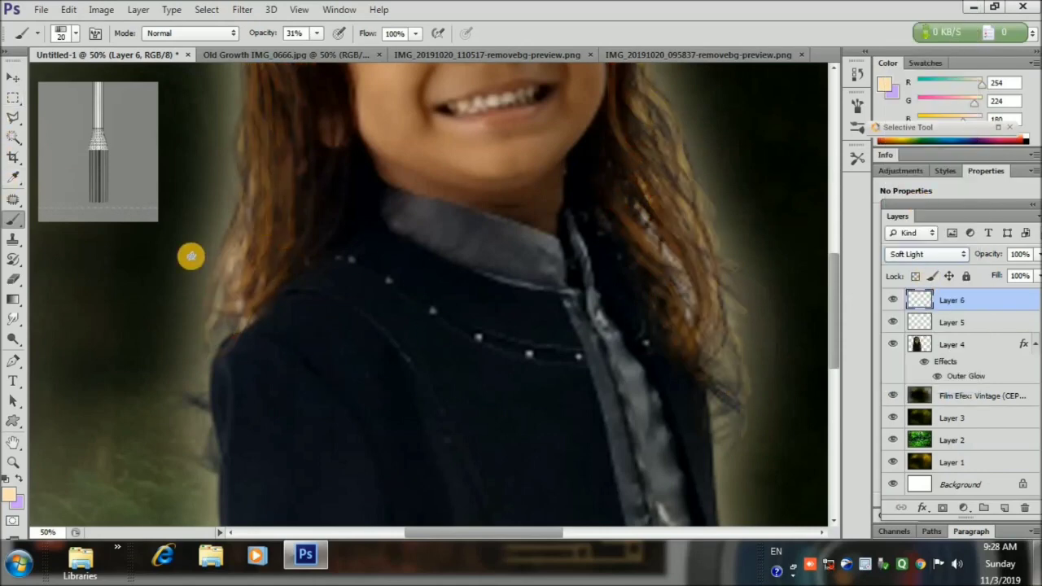
{"action": "left_click", "coordinate": [14, 462]}
{"action": "left_click", "coordinate": [457, 32]}
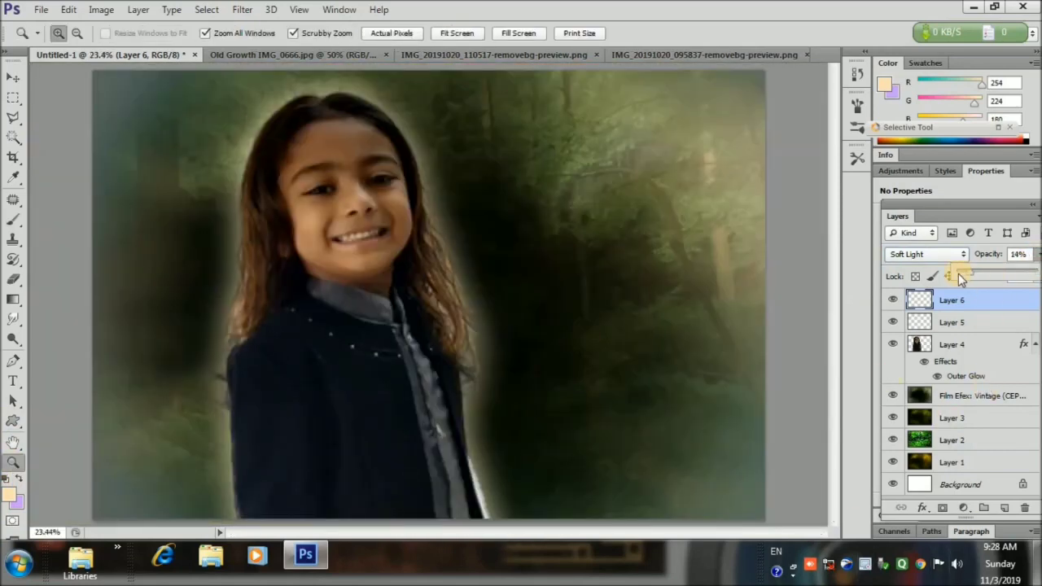
{"action": "left_click_drag", "start_coordinate": [959, 278], "coordinate": [1007, 282]}
- Close the two cutout portrait files and the Old Growth forest image without saving, keeping only the composite open
{"action": "left_click", "coordinate": [14, 77]}
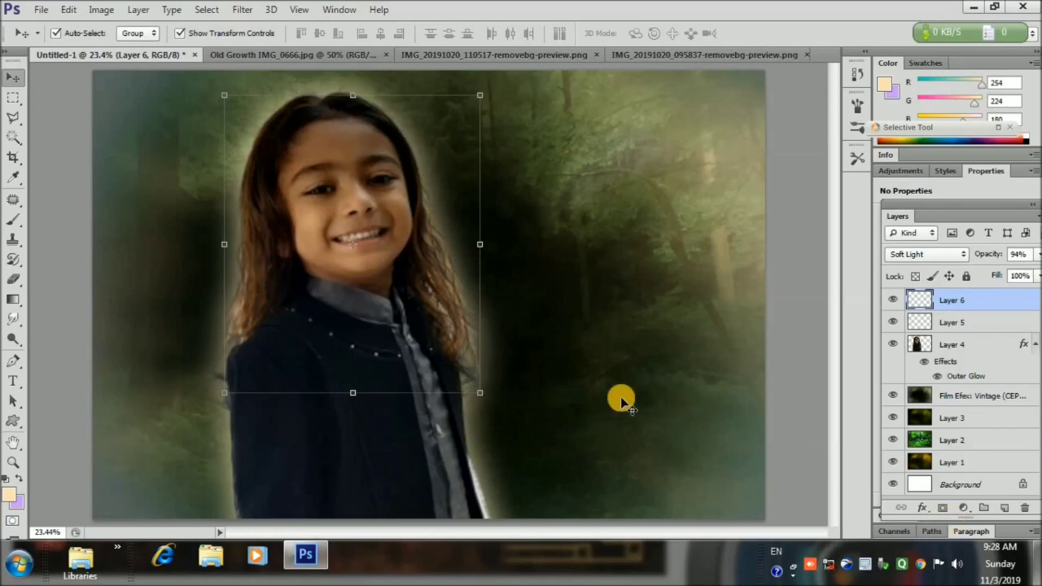
{"action": "left_click", "coordinate": [530, 55]}
{"action": "left_click", "coordinate": [644, 55]}
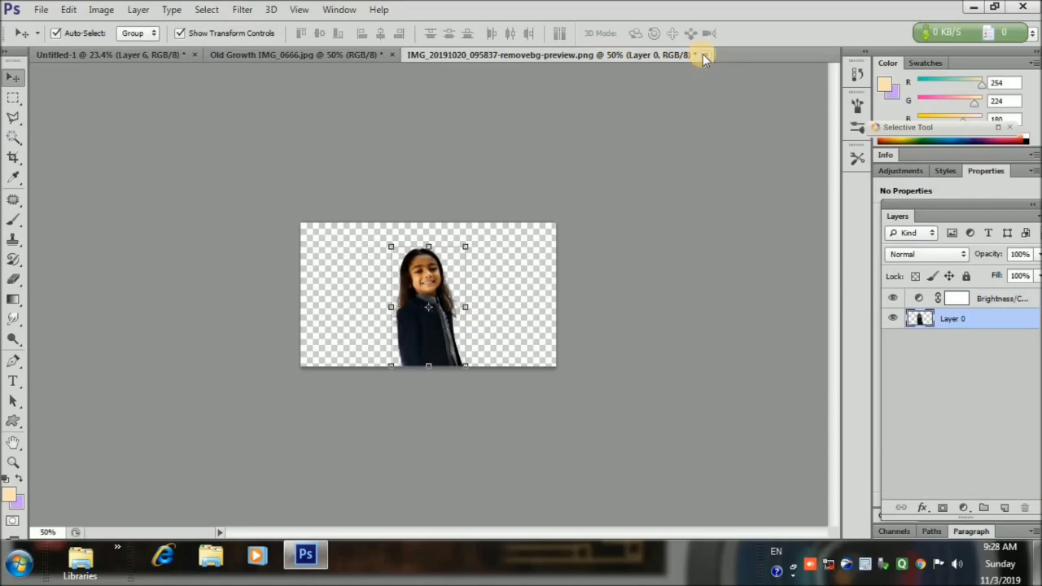
{"action": "left_click", "coordinate": [705, 55]}
{"action": "left_click", "coordinate": [534, 226]}
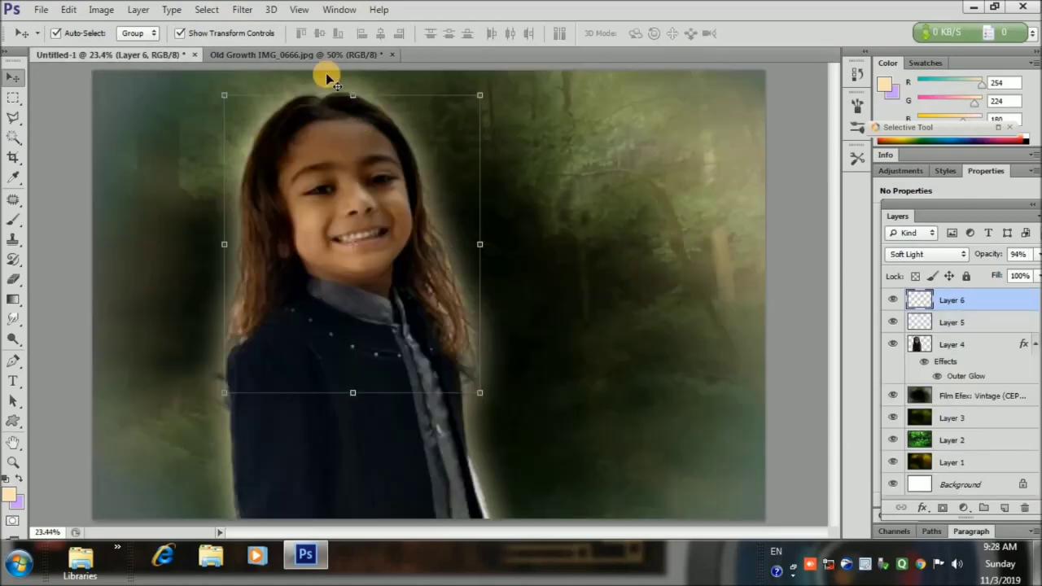
{"action": "left_click", "coordinate": [326, 55]}
{"action": "left_click", "coordinate": [391, 55]}
{"action": "left_click", "coordinate": [532, 218]}
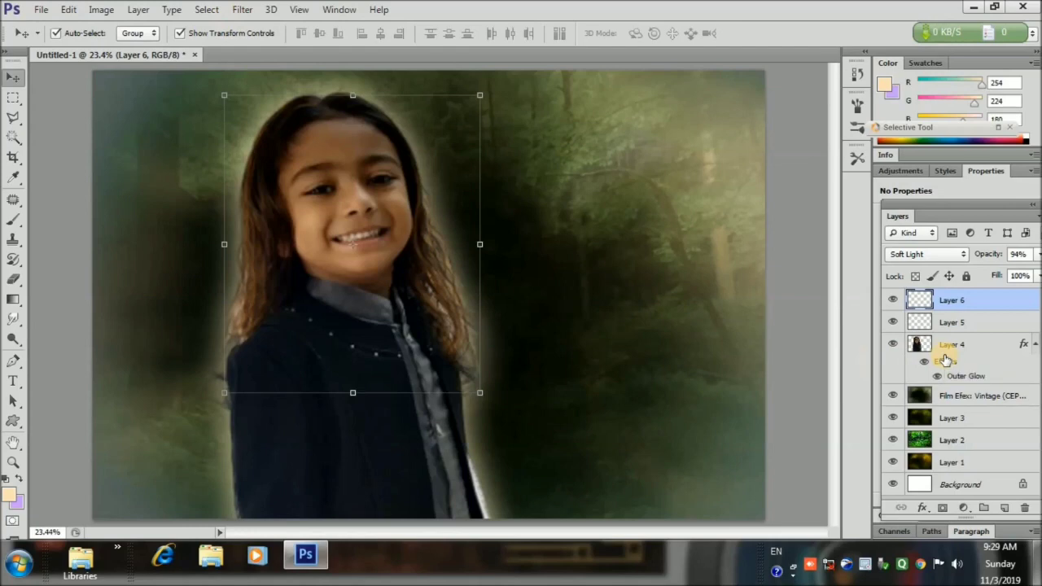
- Stamp all visible layers into a new top layer and open Color Efex Pro 4 on it with the Nature filters
{"action": "key", "text": "ctrl+shift+alt+e"}
{"action": "left_click", "coordinate": [243, 10]}
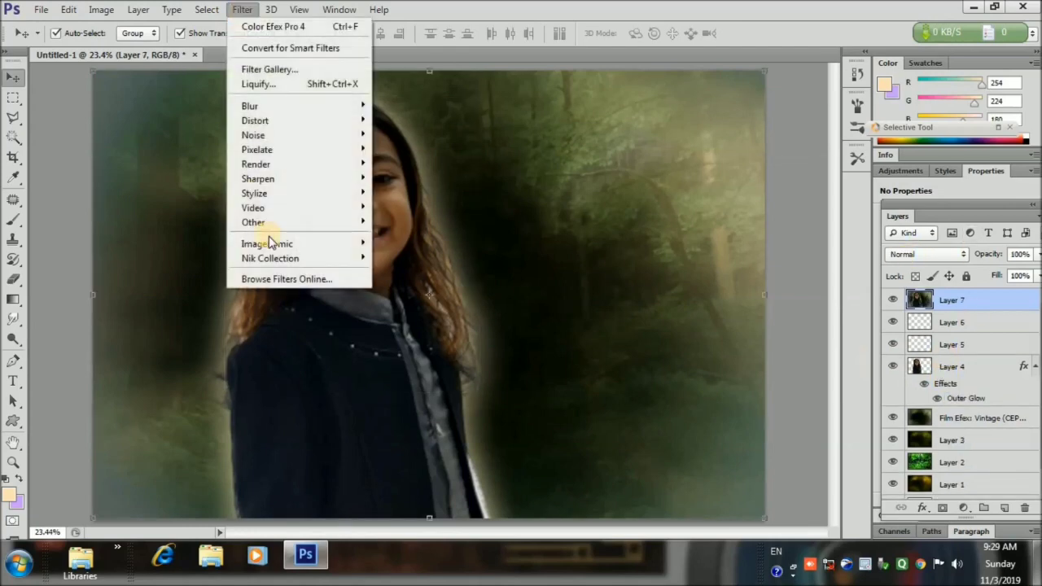
{"action": "mouse_move", "coordinate": [318, 265]}
{"action": "left_click", "coordinate": [439, 270]}
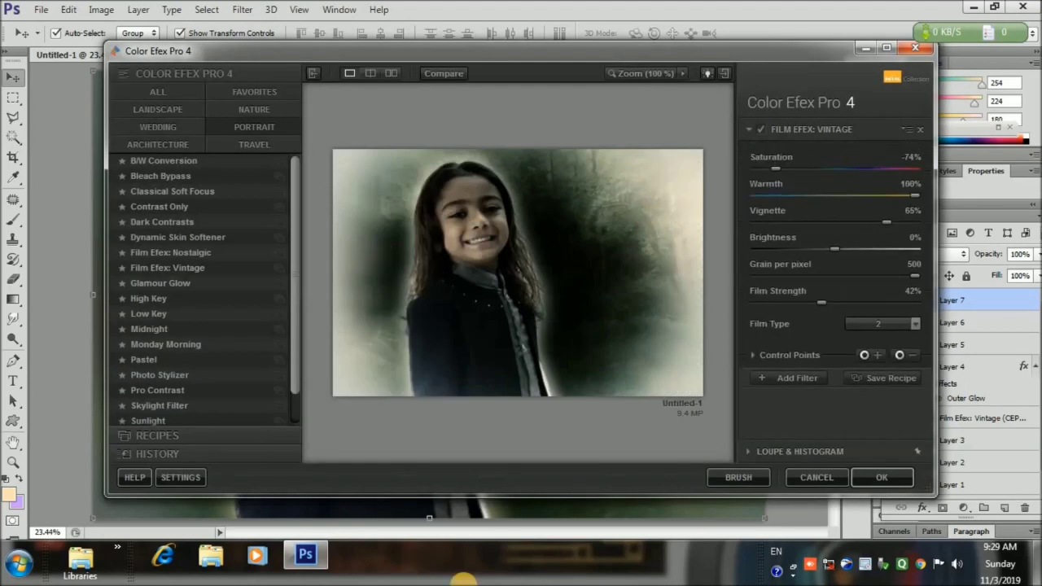
{"action": "left_click", "coordinate": [251, 109]}
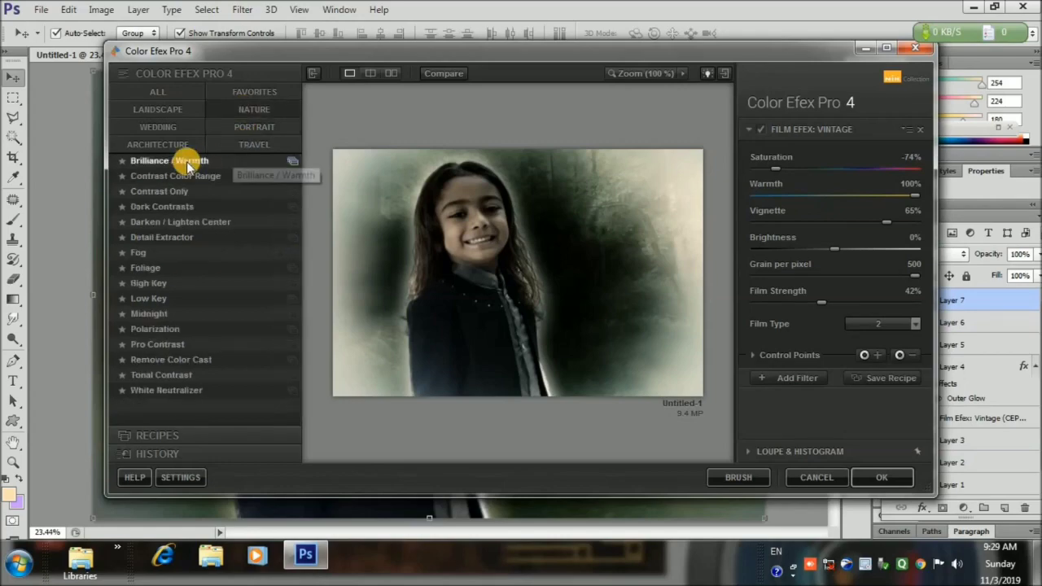
- Preview the Nature filters on the composite, including Contrast Color Range, Dark Contrasts, Foliage, Low Key, Midnight and White Neutralizer
{"action": "left_click", "coordinate": [187, 161]}
{"action": "left_click", "coordinate": [186, 178]}
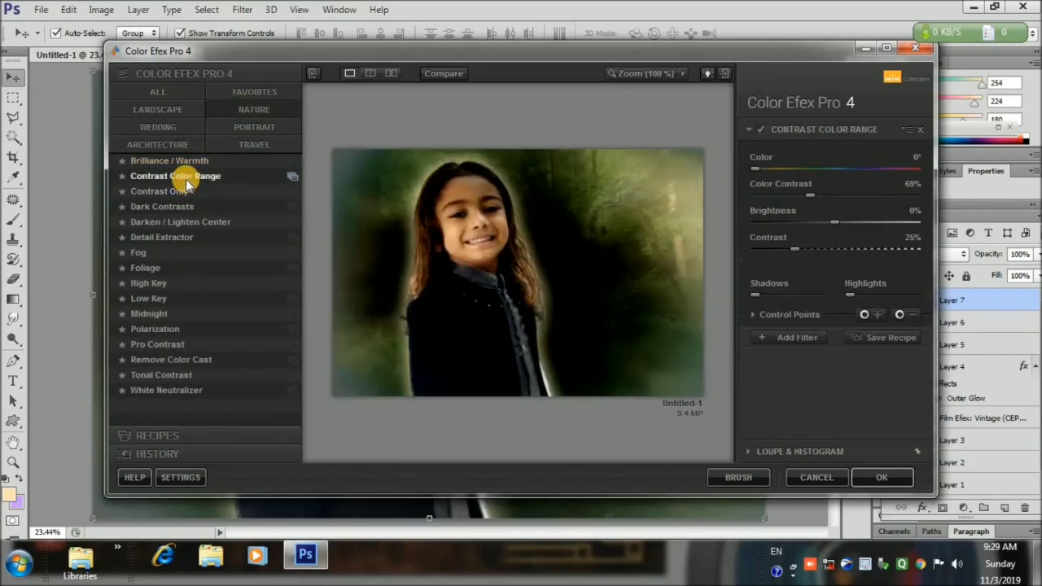
{"action": "left_click", "coordinate": [184, 192]}
{"action": "left_click", "coordinate": [182, 214]}
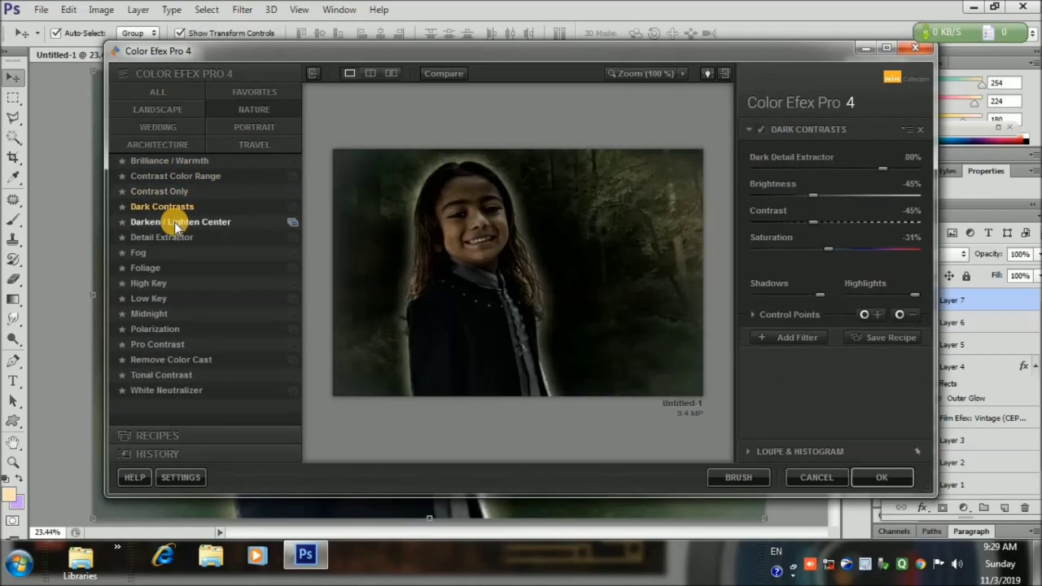
{"action": "left_click", "coordinate": [174, 222]}
{"action": "left_click", "coordinate": [162, 253]}
{"action": "left_click", "coordinate": [152, 267]}
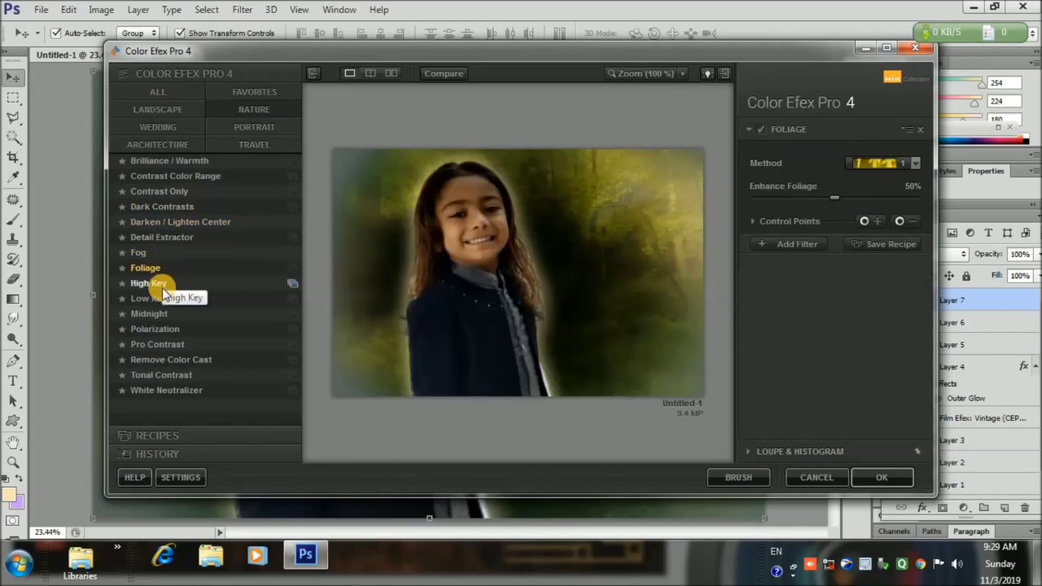
{"action": "left_click", "coordinate": [159, 300]}
{"action": "left_click", "coordinate": [155, 284]}
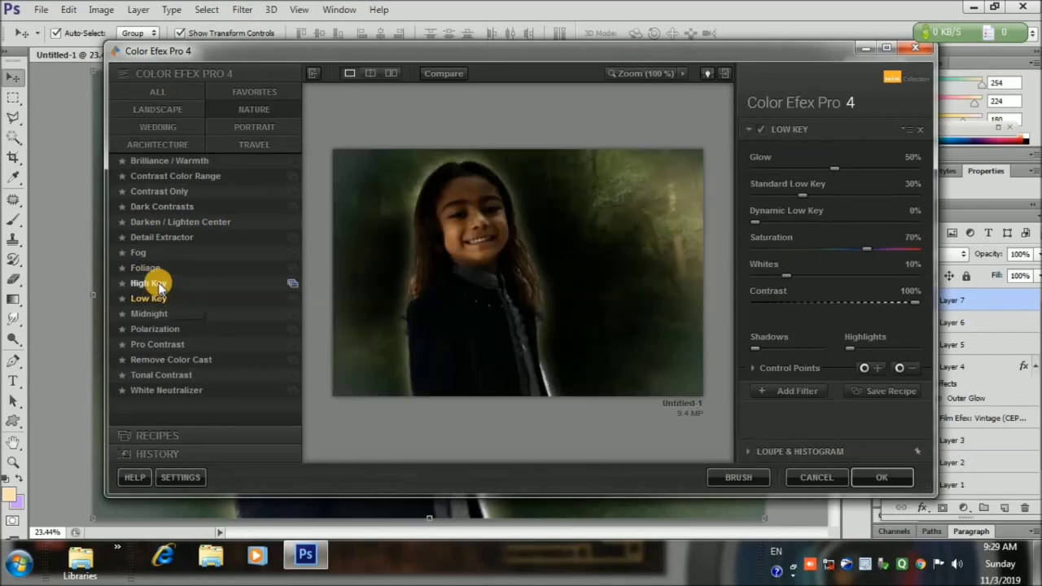
{"action": "left_click", "coordinate": [160, 313]}
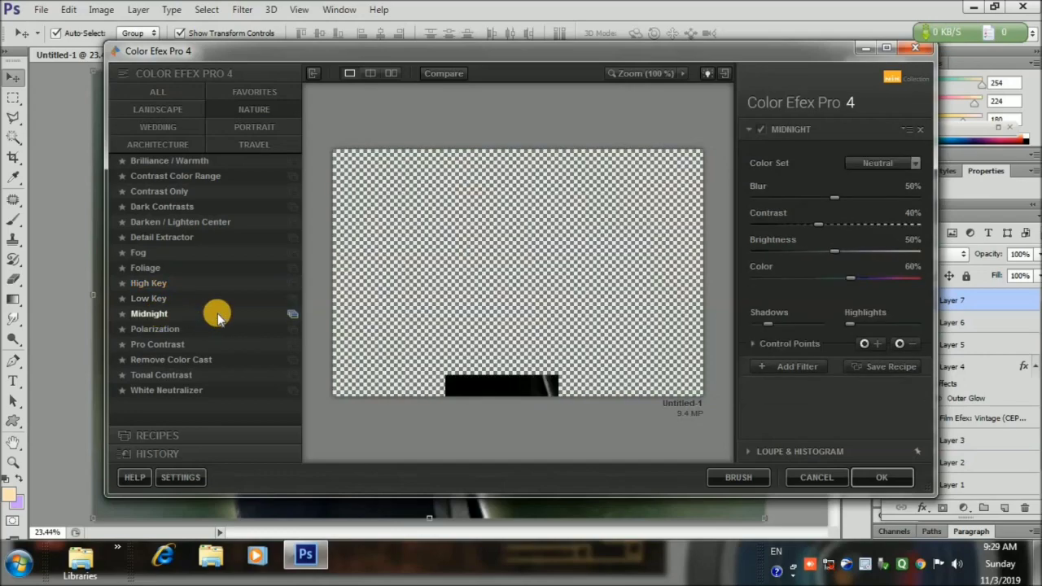
{"action": "left_click", "coordinate": [154, 391]}
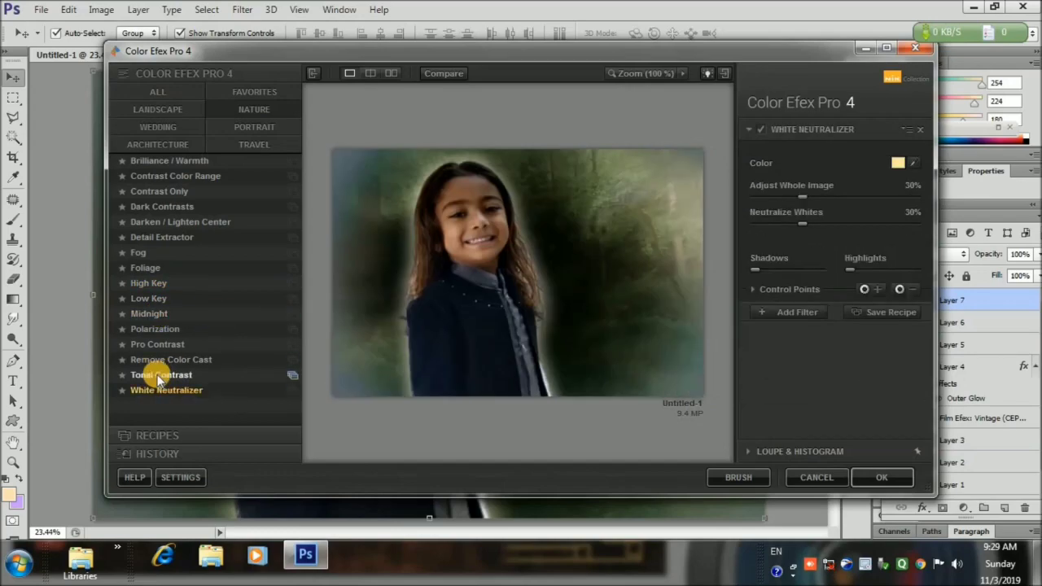
- Apply Tonal Contrast with highlights 43%, midtones -26%, shadows 23% and saturation 18%, and raise the shadow and highlight protection
{"action": "left_click", "coordinate": [158, 375]}
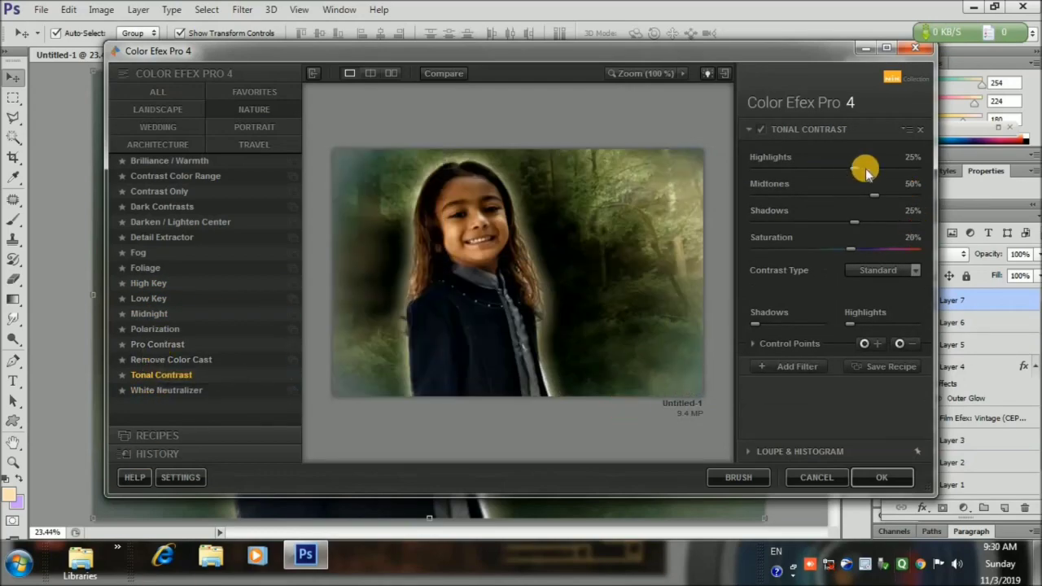
{"action": "left_click_drag", "start_coordinate": [866, 172], "coordinate": [813, 194]}
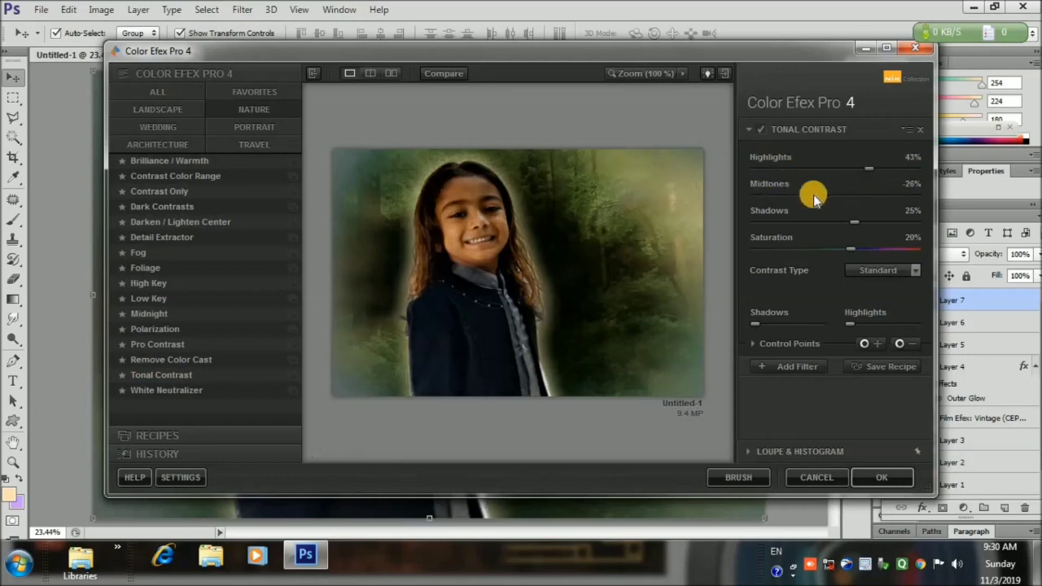
{"action": "left_click_drag", "start_coordinate": [852, 223], "coordinate": [852, 255]}
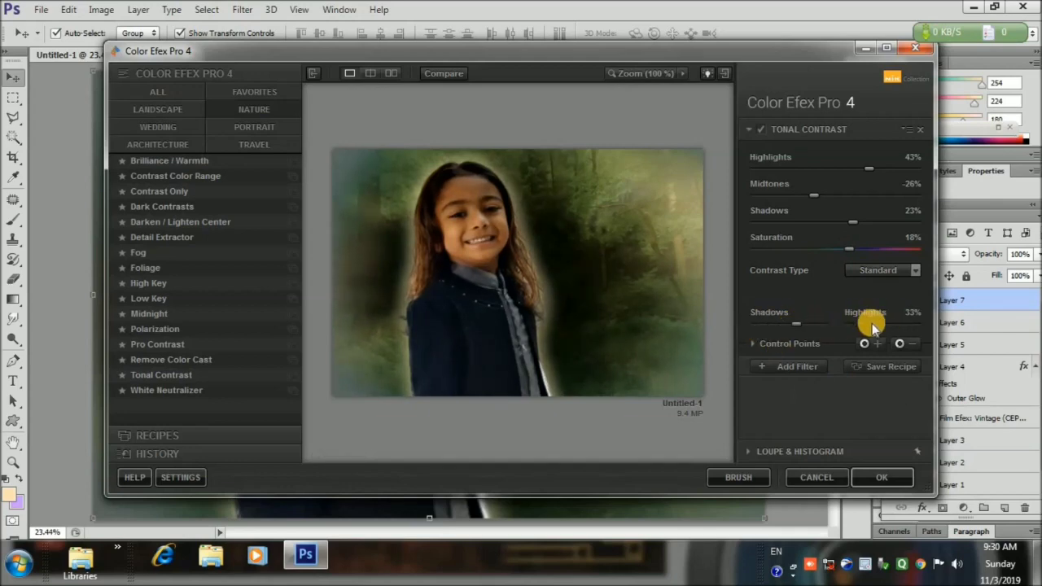
{"action": "left_click", "coordinate": [870, 477]}
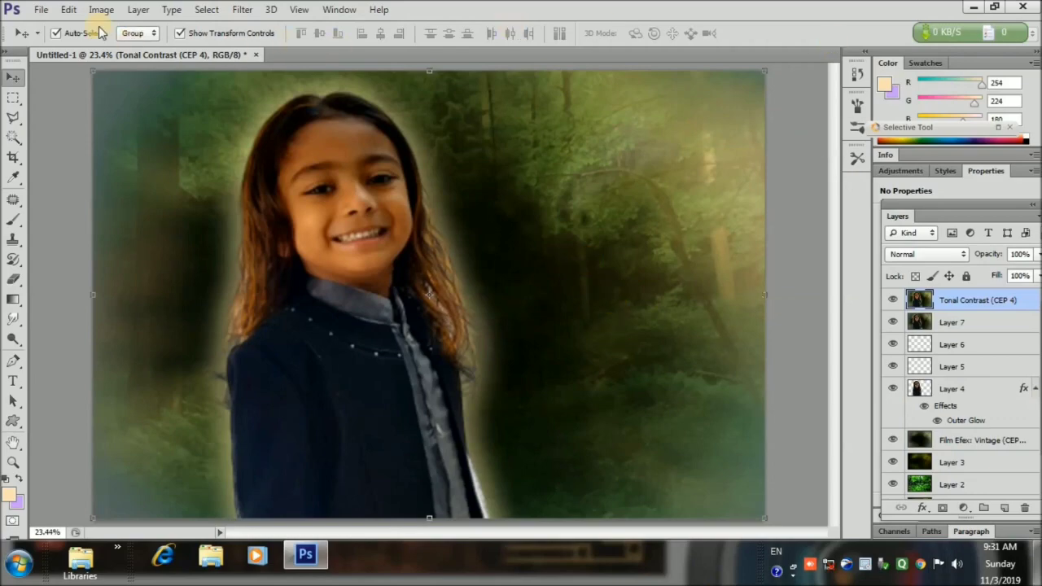
- Open the Leaves-PNG image from the photo tools folder
{"action": "left_click", "coordinate": [41, 9]}
{"action": "left_click", "coordinate": [49, 39]}
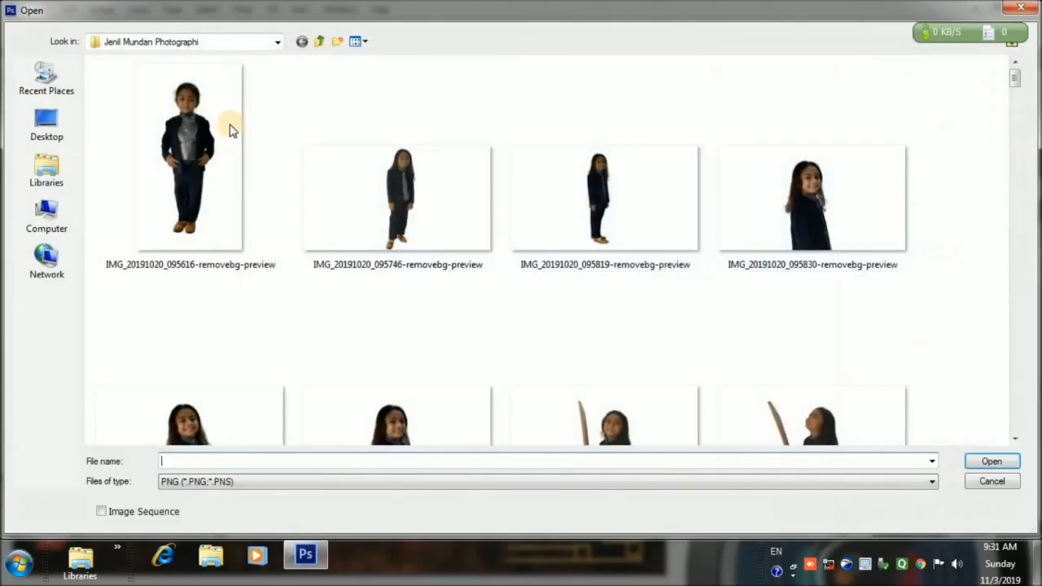
{"action": "left_click", "coordinate": [278, 42]}
{"action": "left_click", "coordinate": [231, 220]}
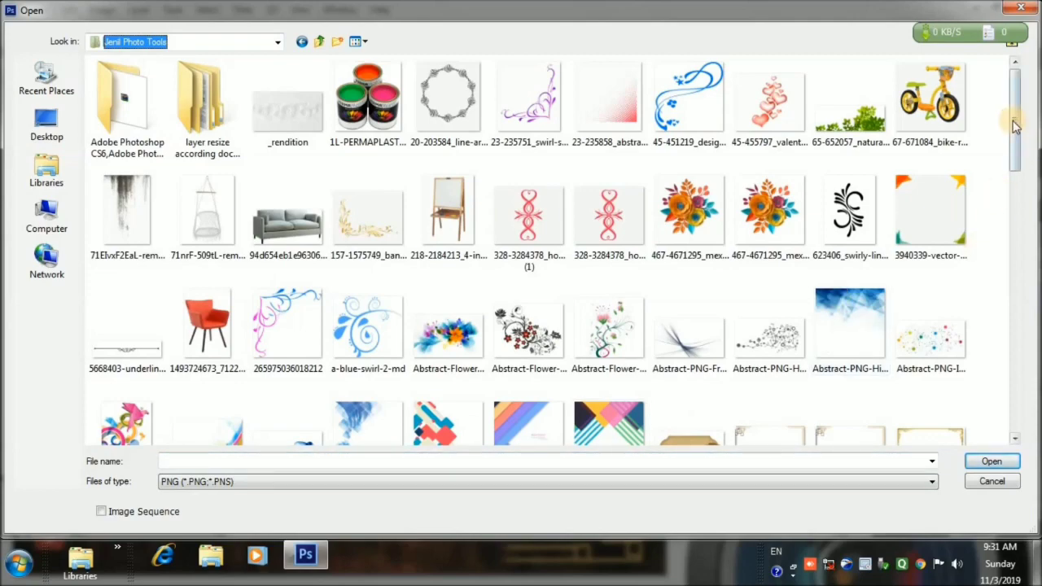
{"action": "left_click_drag", "start_coordinate": [1014, 124], "coordinate": [1016, 267]}
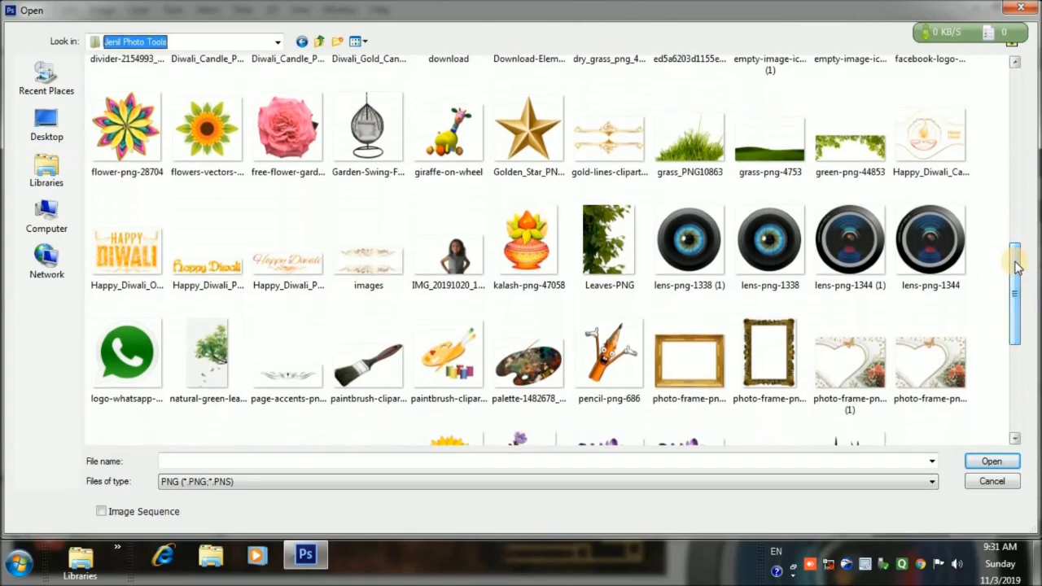
{"action": "left_click", "coordinate": [609, 240]}
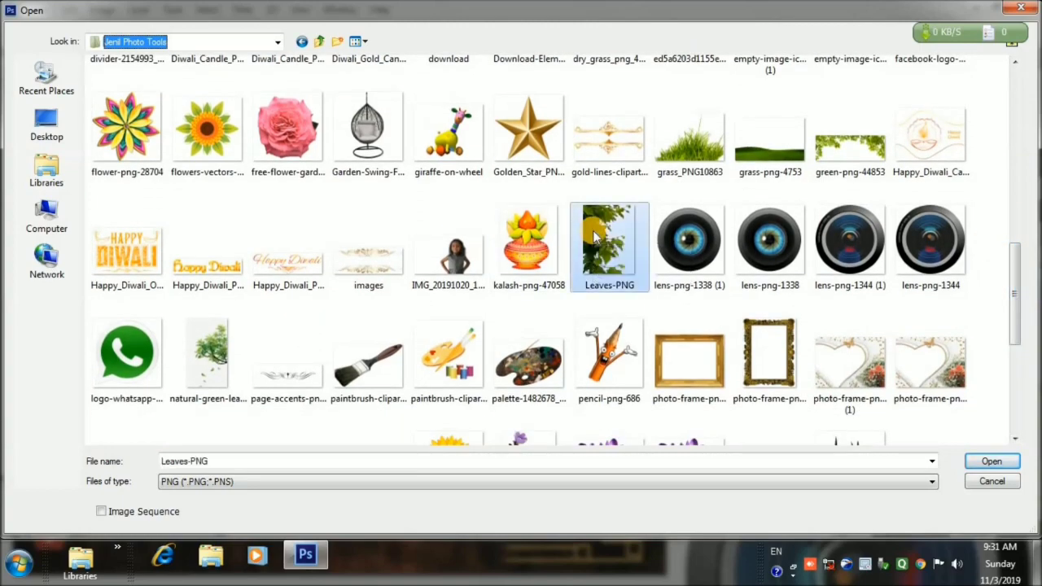
{"action": "left_click", "coordinate": [974, 463]}
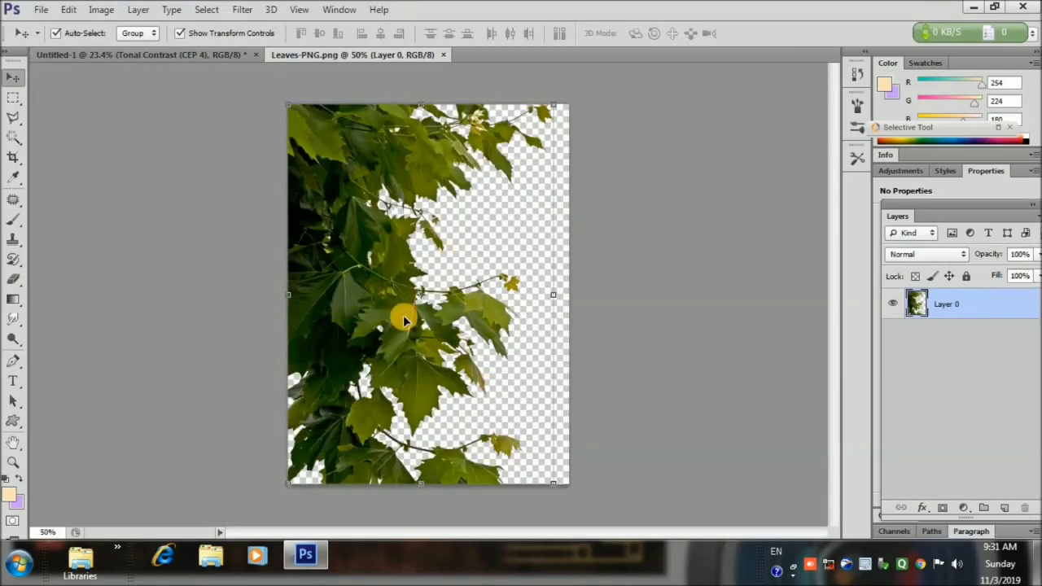
- Place the leaves at the composite's lower-left edge, scaled to 180.20% by 168.38% and rotated 10.94 degrees
{"action": "left_click_drag", "start_coordinate": [382, 327], "coordinate": [594, 324]}
{"action": "left_click_drag", "start_coordinate": [257, 334], "coordinate": [412, 451]}
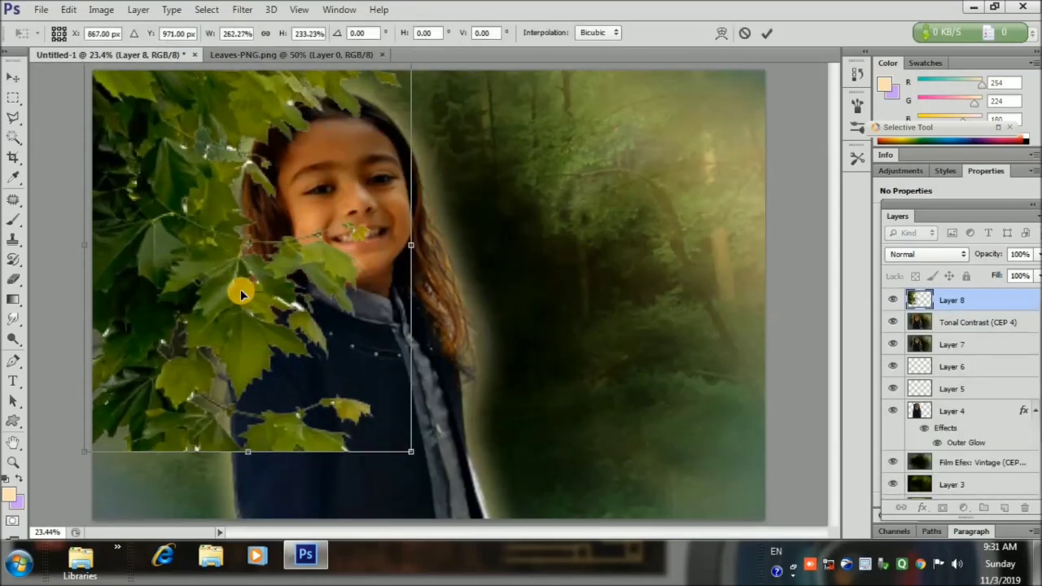
{"action": "left_click_drag", "start_coordinate": [244, 290], "coordinate": [95, 171]}
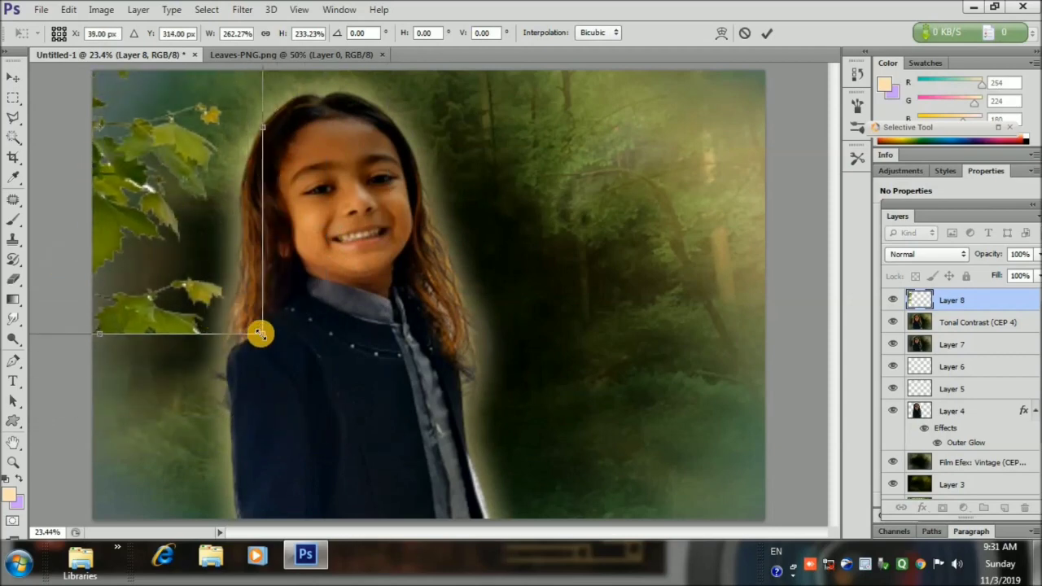
{"action": "left_click_drag", "start_coordinate": [261, 333], "coordinate": [155, 211]}
{"action": "left_click_drag", "start_coordinate": [115, 83], "coordinate": [179, 402]}
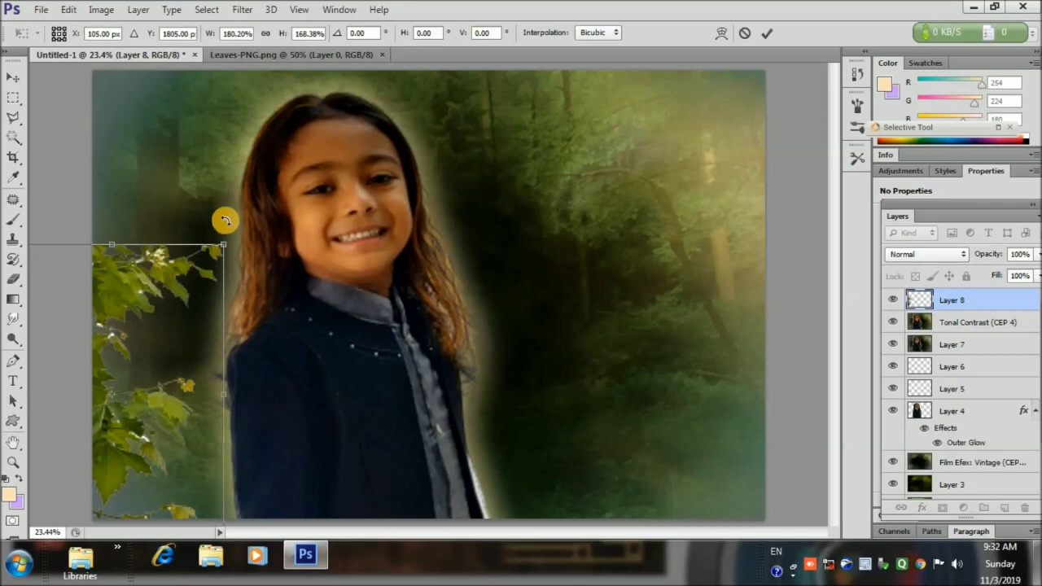
{"action": "left_click_drag", "start_coordinate": [225, 220], "coordinate": [129, 347]}
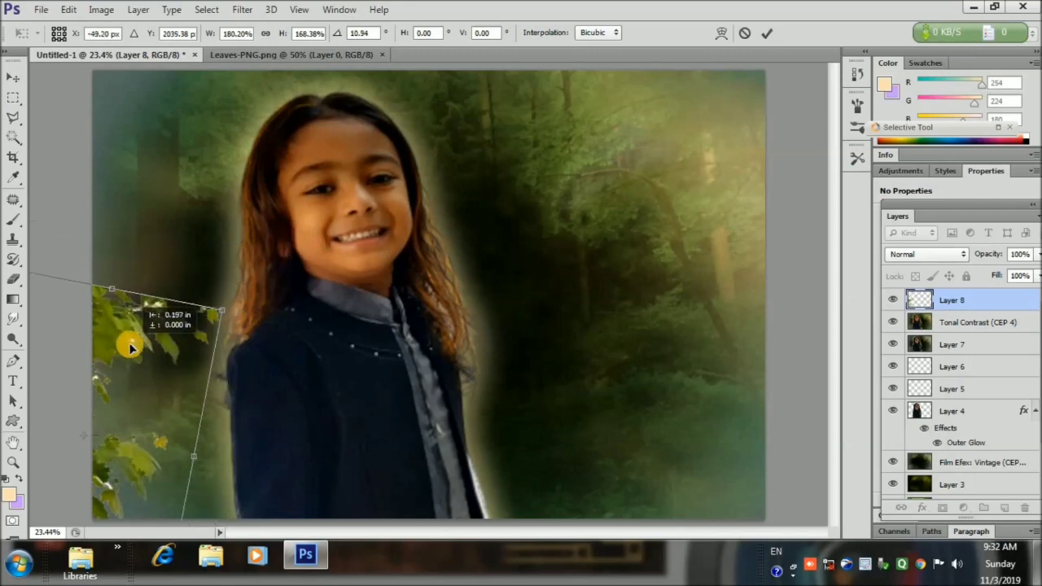
{"action": "left_click", "coordinate": [766, 32]}
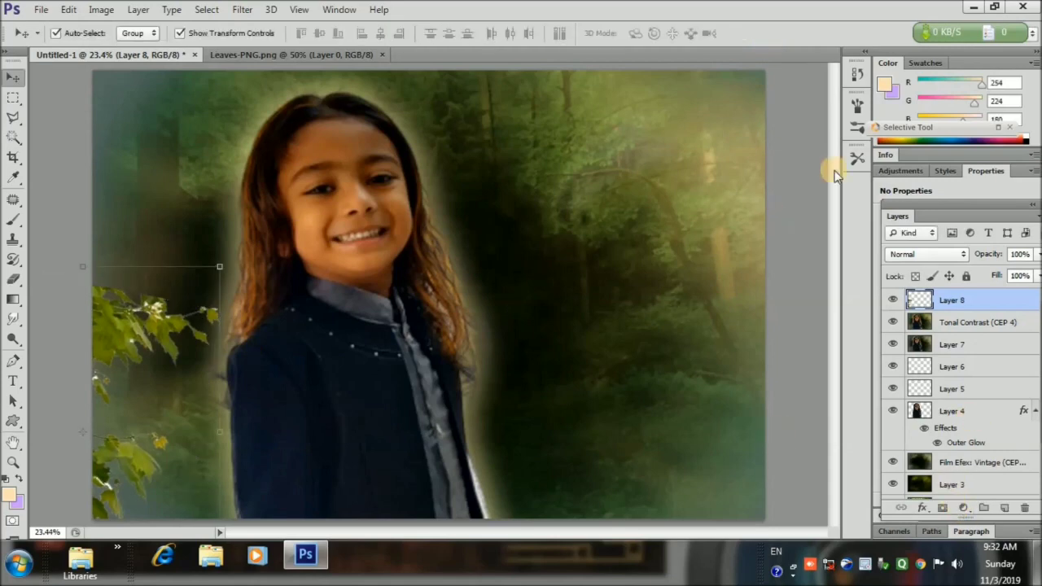
- Open the leaf frame image video-frame-47684.png from the photo tools folder
{"action": "left_click", "coordinate": [39, 9]}
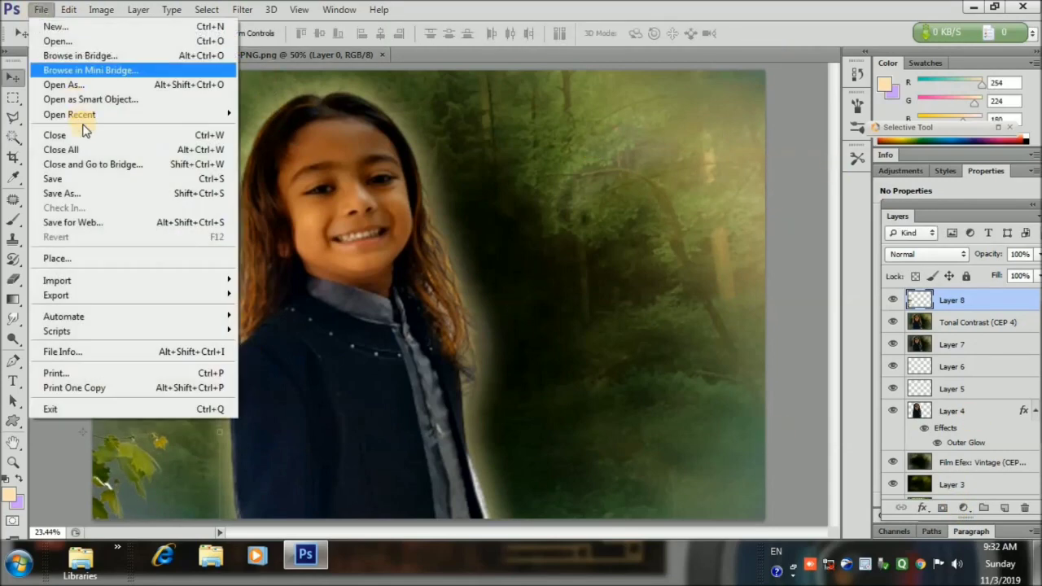
{"action": "left_click", "coordinate": [57, 39]}
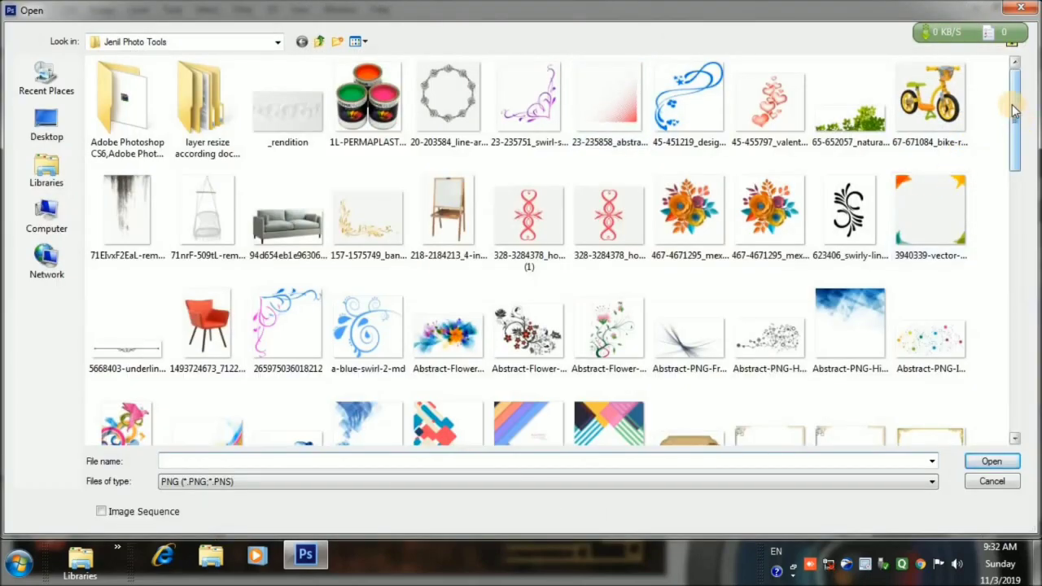
{"action": "left_click_drag", "start_coordinate": [1015, 112], "coordinate": [1037, 379]}
{"action": "double_click", "coordinate": [690, 267]}
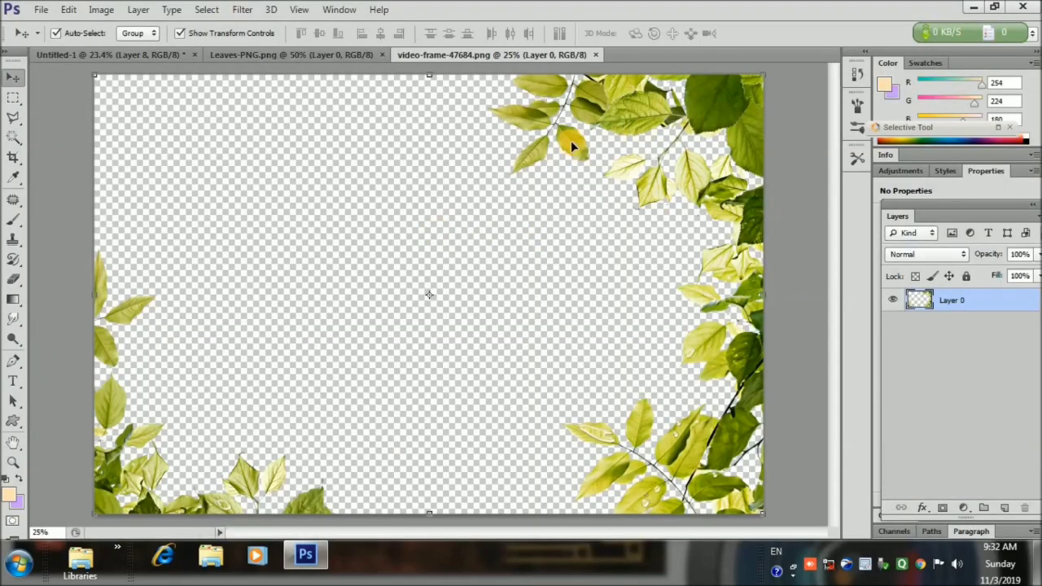
- Bring the leaf frame into the portrait composite and scale it to 107.14% by 108.70% so it fills the canvas
{"action": "left_click_drag", "start_coordinate": [572, 147], "coordinate": [544, 279]}
{"action": "left_click_drag", "start_coordinate": [494, 186], "coordinate": [761, 114]}
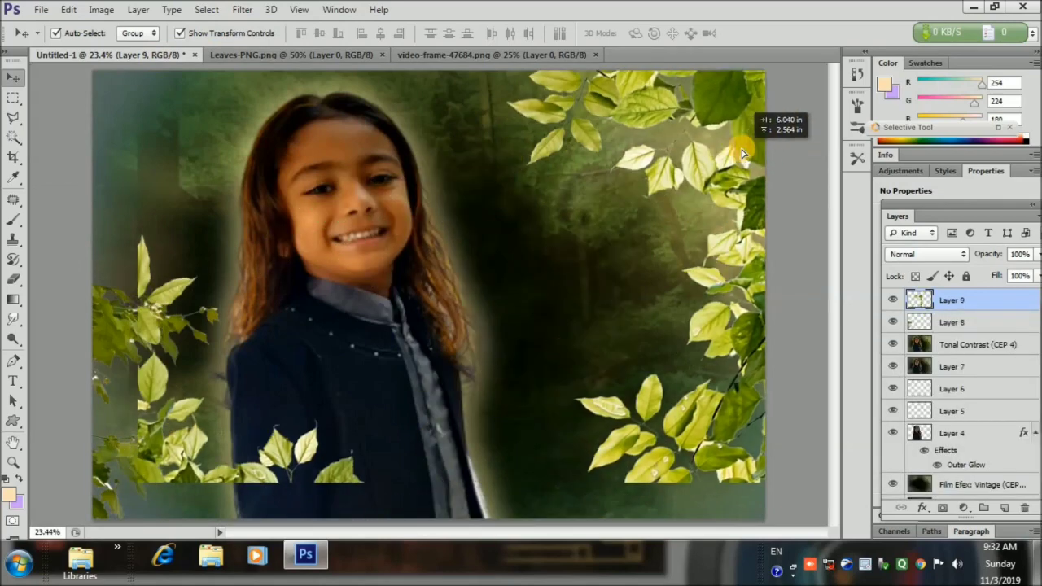
{"action": "left_click_drag", "start_coordinate": [142, 487], "coordinate": [136, 483]}
{"action": "left_click_drag", "start_coordinate": [80, 531], "coordinate": [93, 519]}
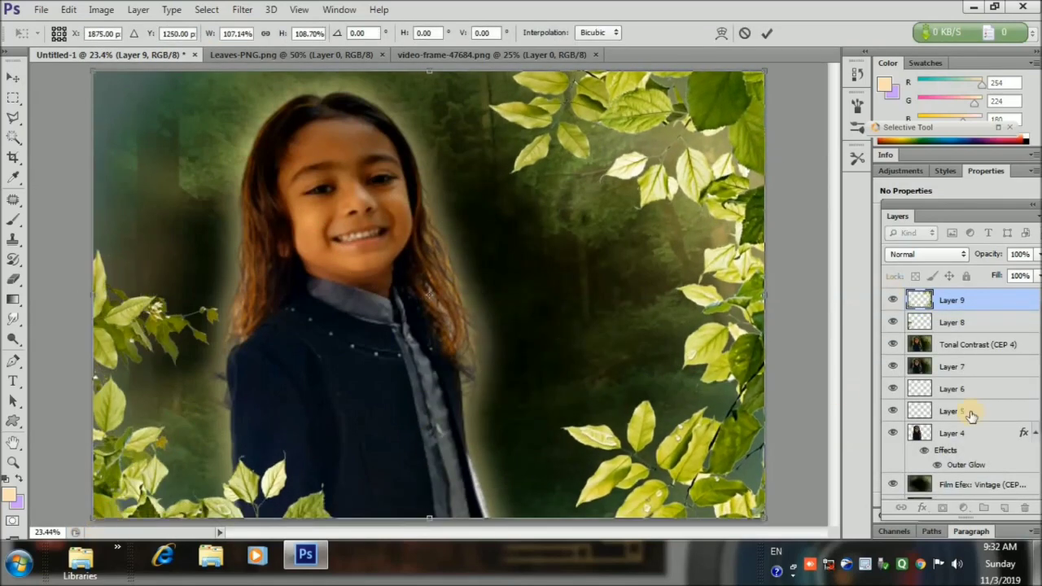
{"action": "left_click", "coordinate": [772, 33]}
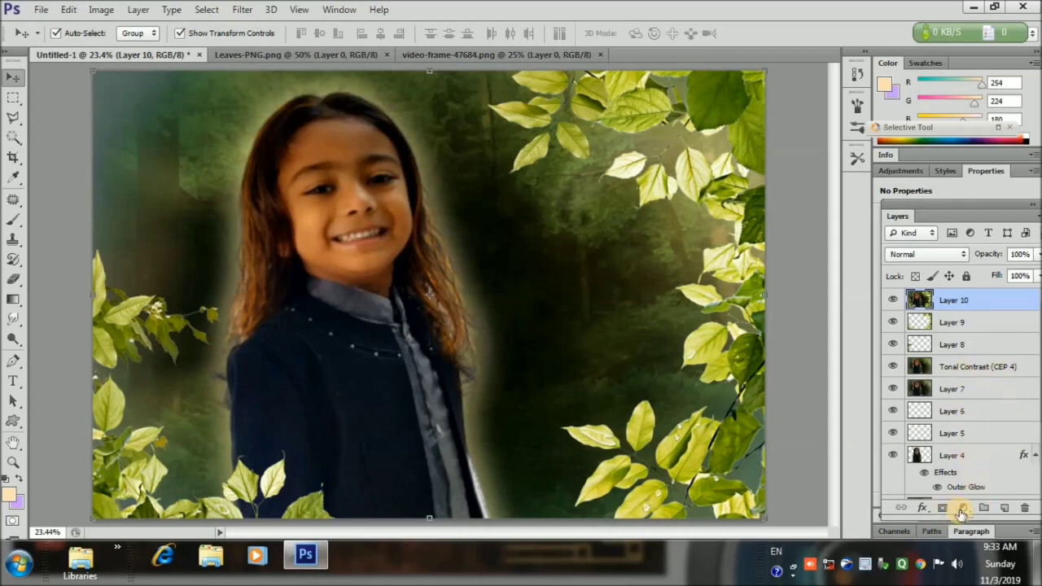
- Add a Levels adjustment layer on top of the composite and move the floating layer list clear of the adjustment settings
{"action": "left_click", "coordinate": [960, 509]}
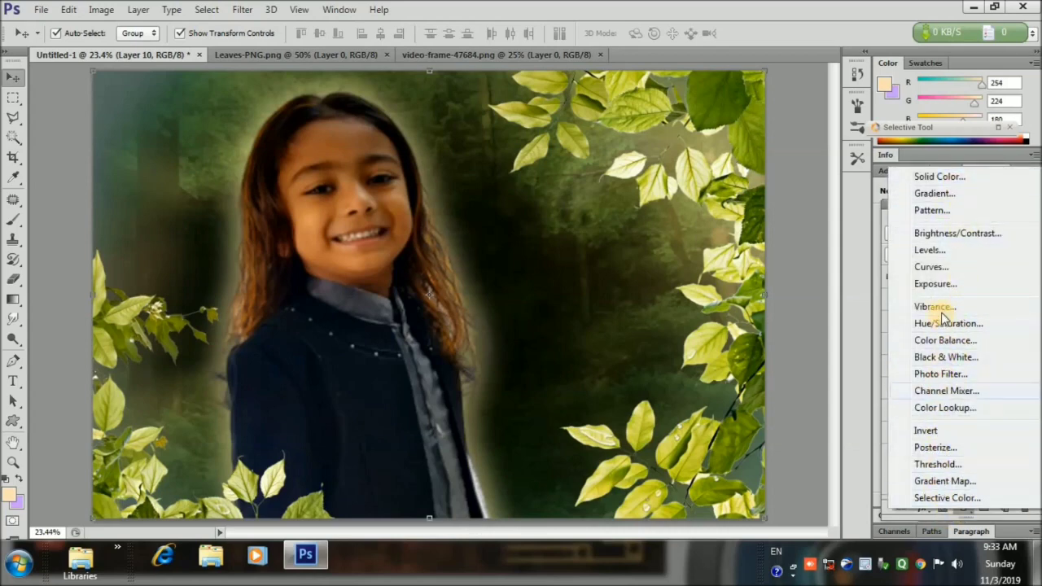
{"action": "left_click", "coordinate": [932, 250]}
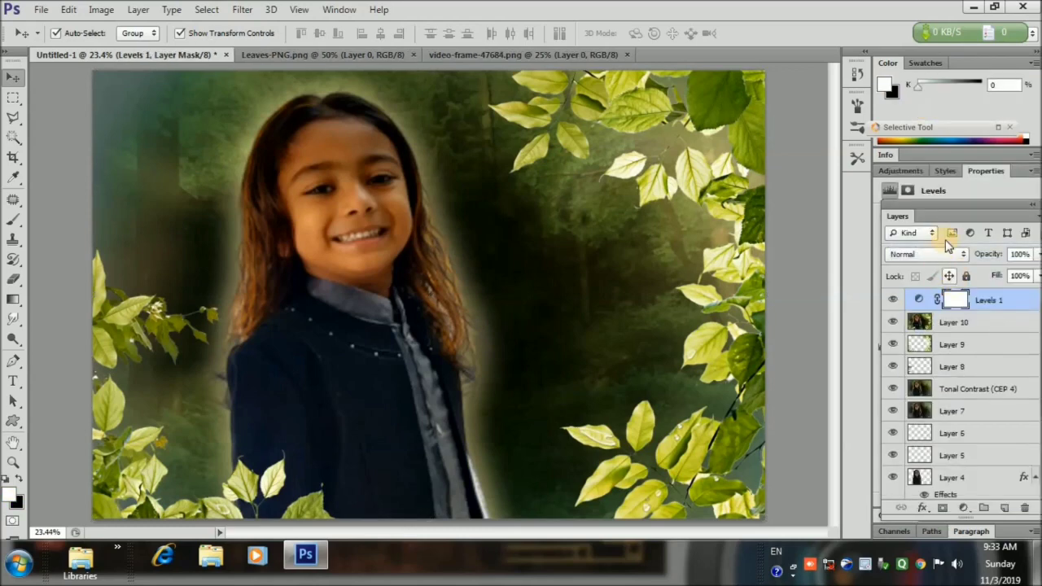
{"action": "left_click", "coordinate": [955, 301]}
{"action": "left_click_drag", "start_coordinate": [957, 205], "coordinate": [953, 443]}
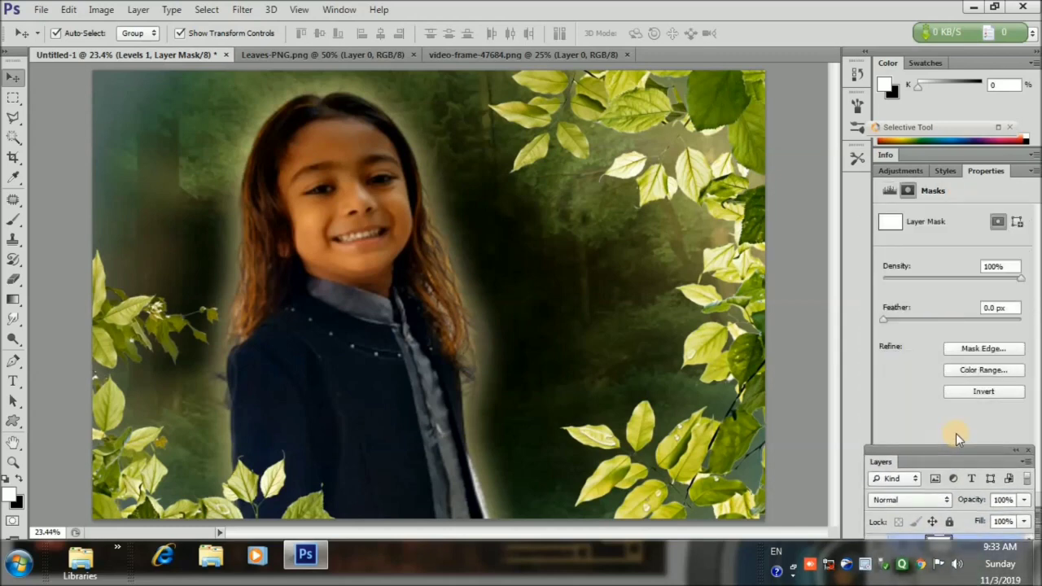
{"action": "left_click", "coordinate": [902, 170]}
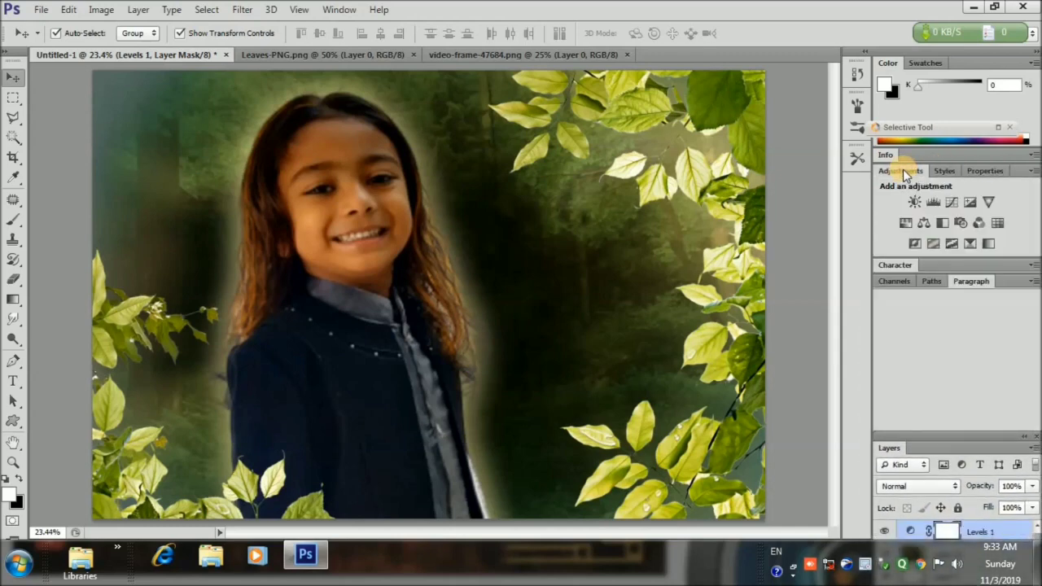
{"action": "left_click", "coordinate": [943, 170]}
{"action": "left_click", "coordinate": [975, 171]}
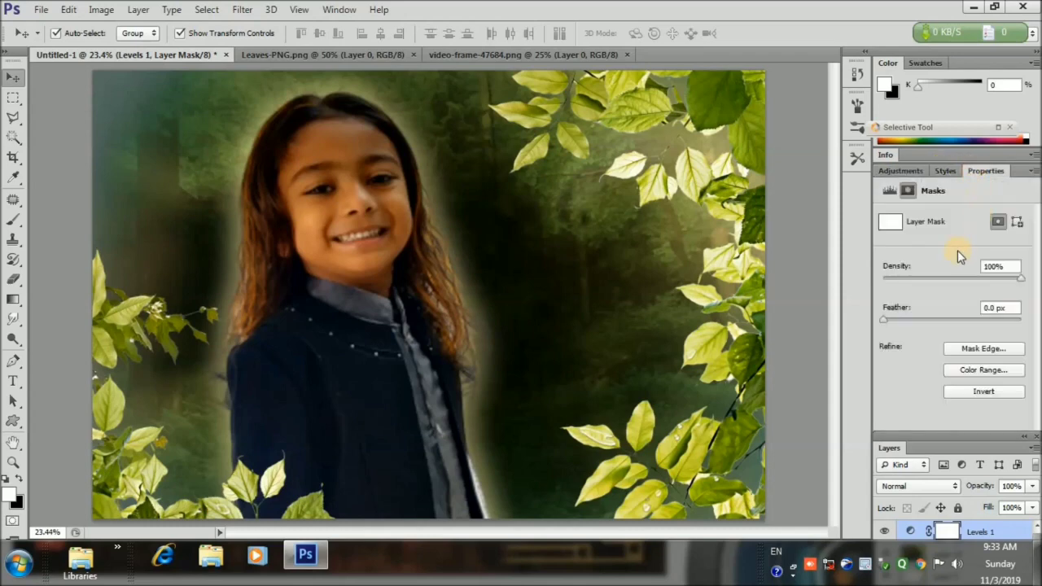
{"action": "left_click_drag", "start_coordinate": [953, 450], "coordinate": [763, 173]}
{"action": "left_click_drag", "start_coordinate": [746, 127], "coordinate": [746, 128]}
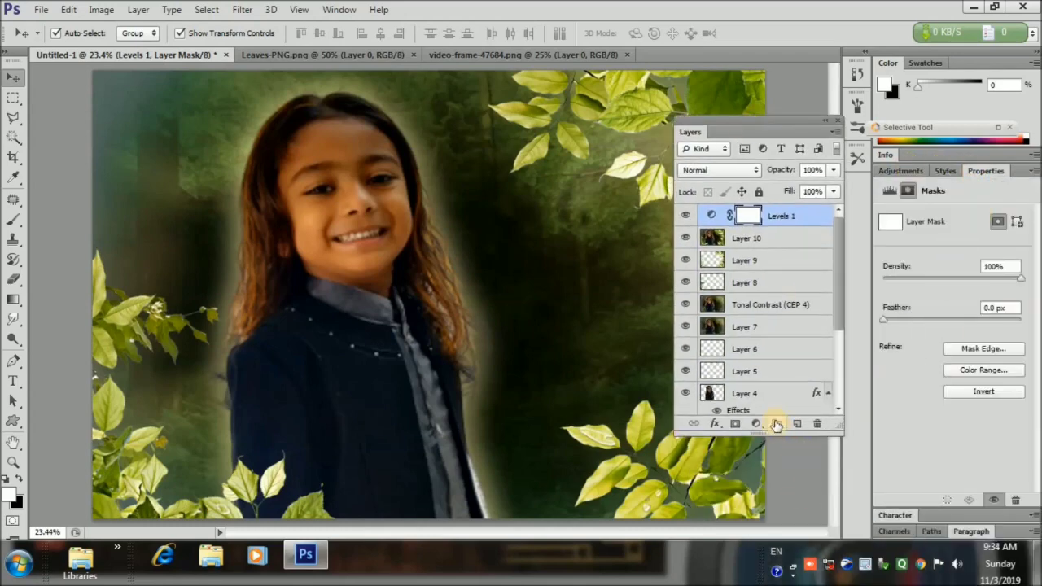
- Brighten the composite in the Levels adjustment with midtones at 1.08 and the white input level at 229
{"action": "left_click", "coordinate": [713, 216]}
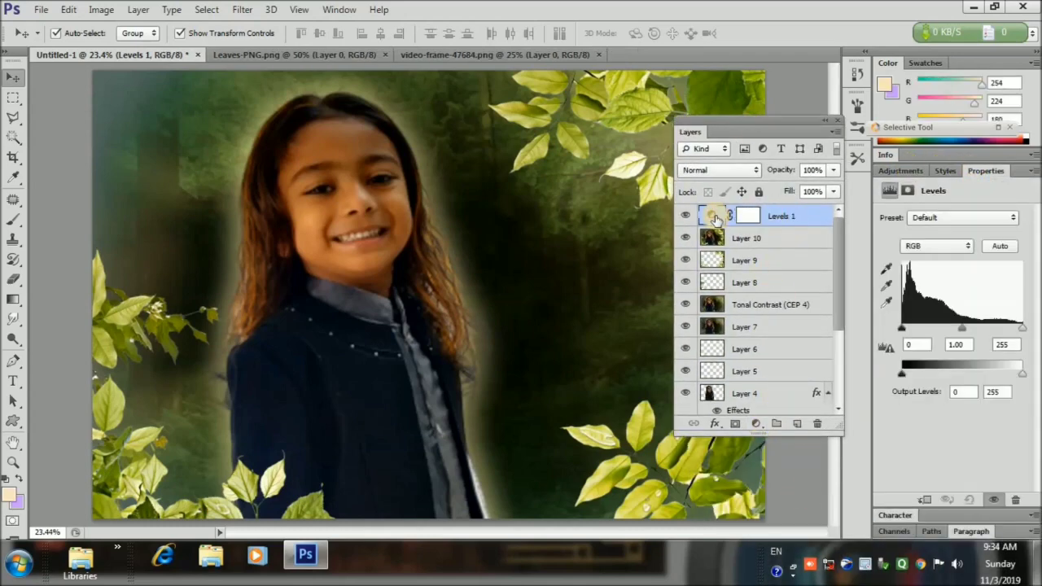
{"action": "left_click_drag", "start_coordinate": [1022, 329], "coordinate": [896, 331]}
{"action": "left_click_drag", "start_coordinate": [960, 329], "coordinate": [952, 332]}
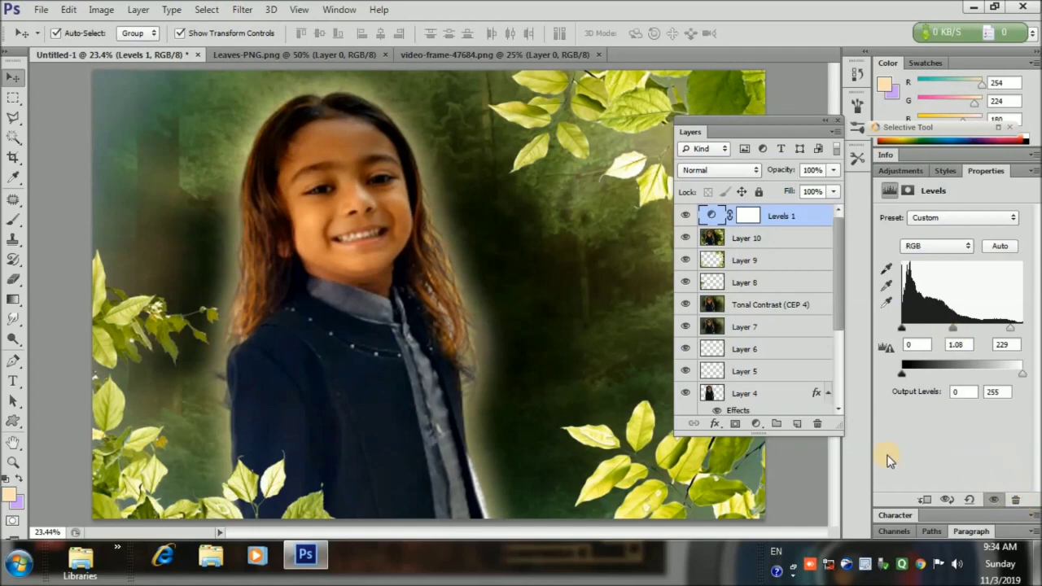
- Add a Color Balance adjustment layer with midtones at cyan-red +2, magenta-green -21 and yellow-blue -36
{"action": "left_click", "coordinate": [757, 424]}
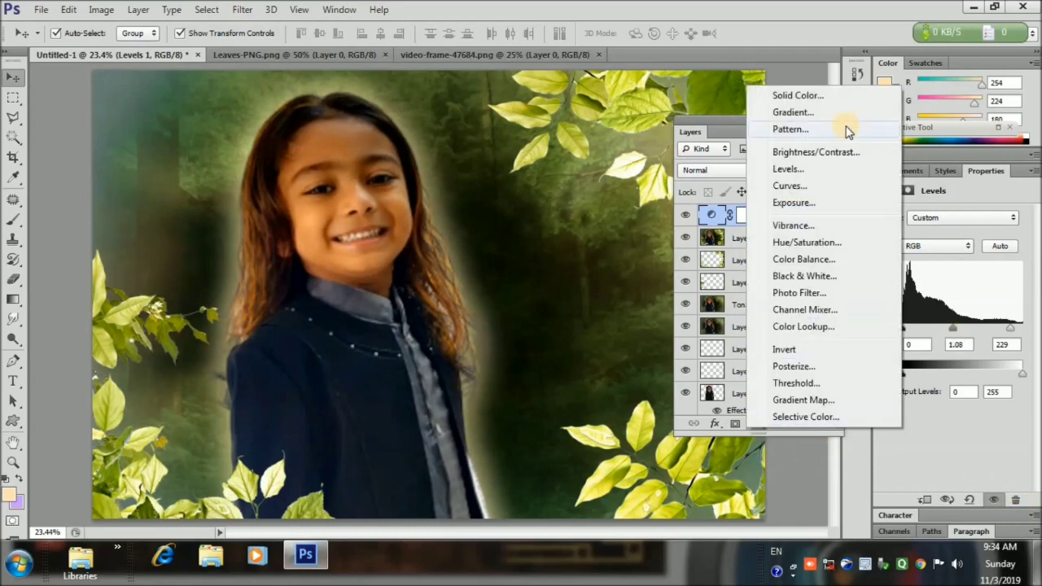
{"action": "left_click", "coordinate": [831, 258]}
{"action": "left_click_drag", "start_coordinate": [928, 250], "coordinate": [915, 316]}
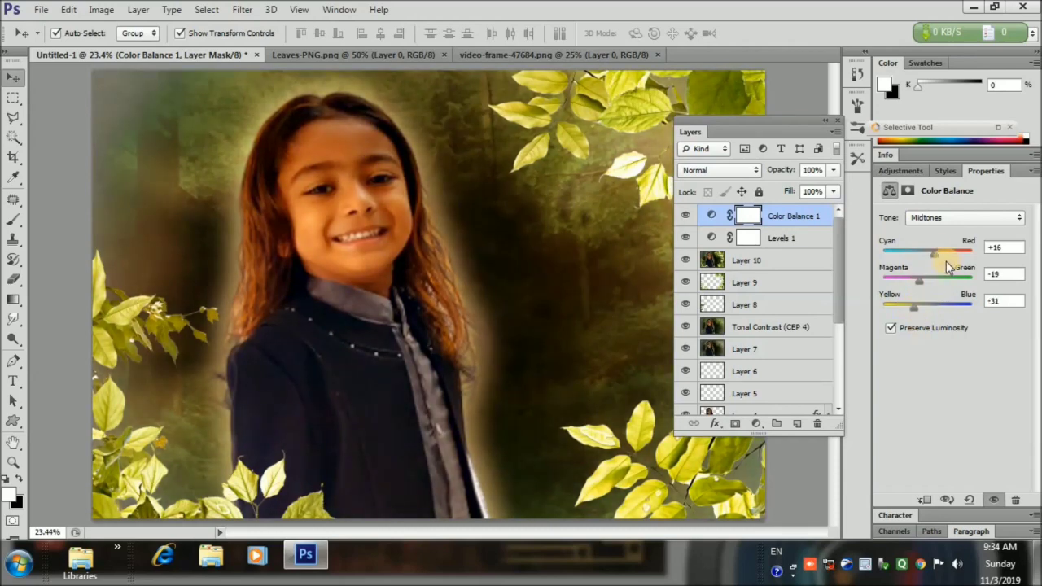
{"action": "left_click_drag", "start_coordinate": [935, 256], "coordinate": [929, 257]}
{"action": "left_click_drag", "start_coordinate": [916, 283], "coordinate": [919, 283]}
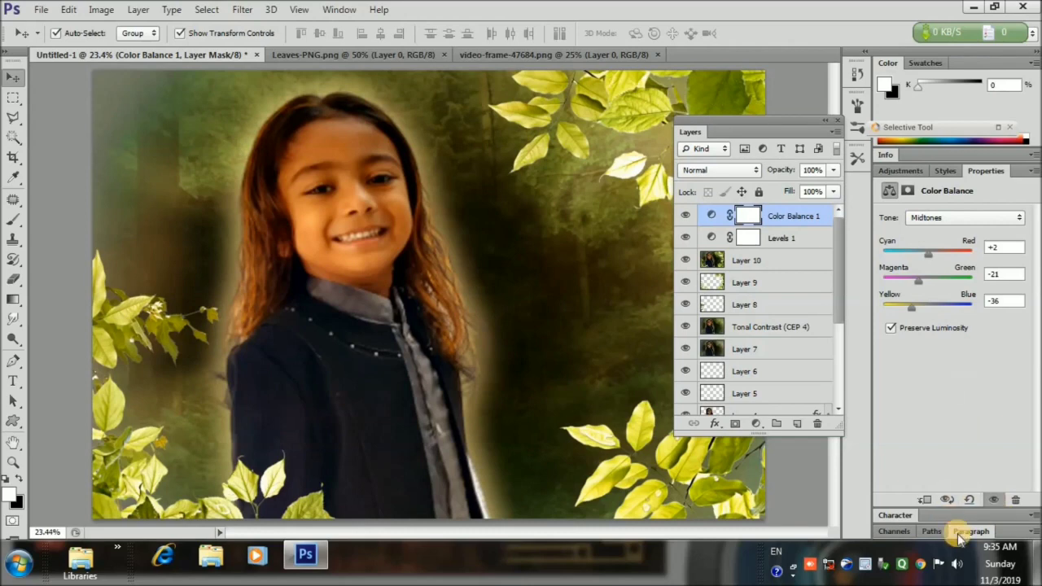
- Stamp all visible layers into a new top layer and toggle layer visibility to compare the Levels effect
{"action": "key", "text": "ctrl+shift+alt+e"}
{"action": "left_click", "coordinate": [686, 219]}
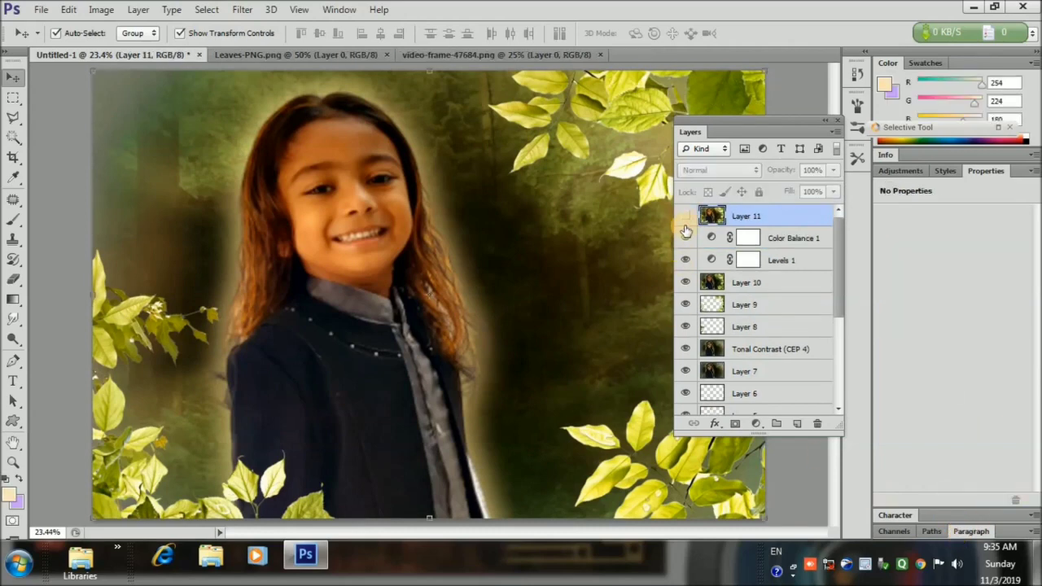
{"action": "left_click", "coordinate": [686, 260]}
{"action": "left_click", "coordinate": [687, 262]}
{"action": "left_click", "coordinate": [686, 215]}
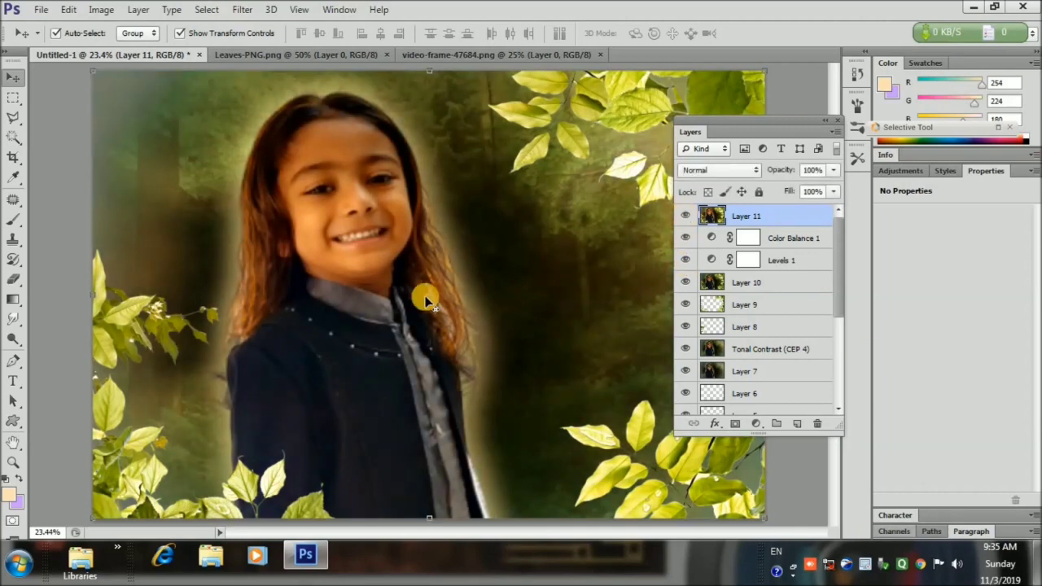
- Open Color Efex Pro 4 on the stamped layer and show its Landscape filters
{"action": "left_click", "coordinate": [241, 11]}
{"action": "mouse_move", "coordinate": [333, 260]}
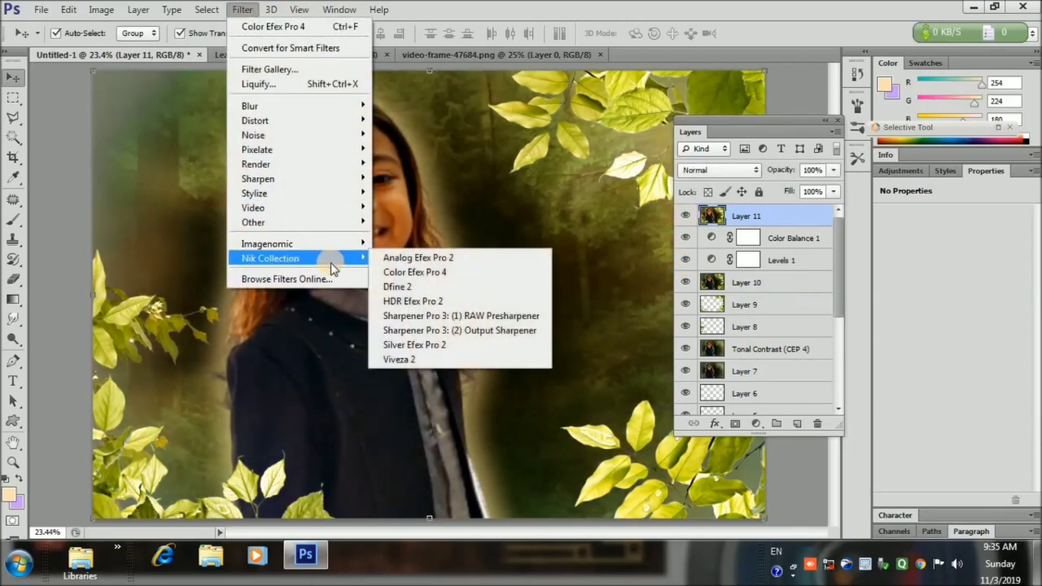
{"action": "left_click", "coordinate": [399, 271]}
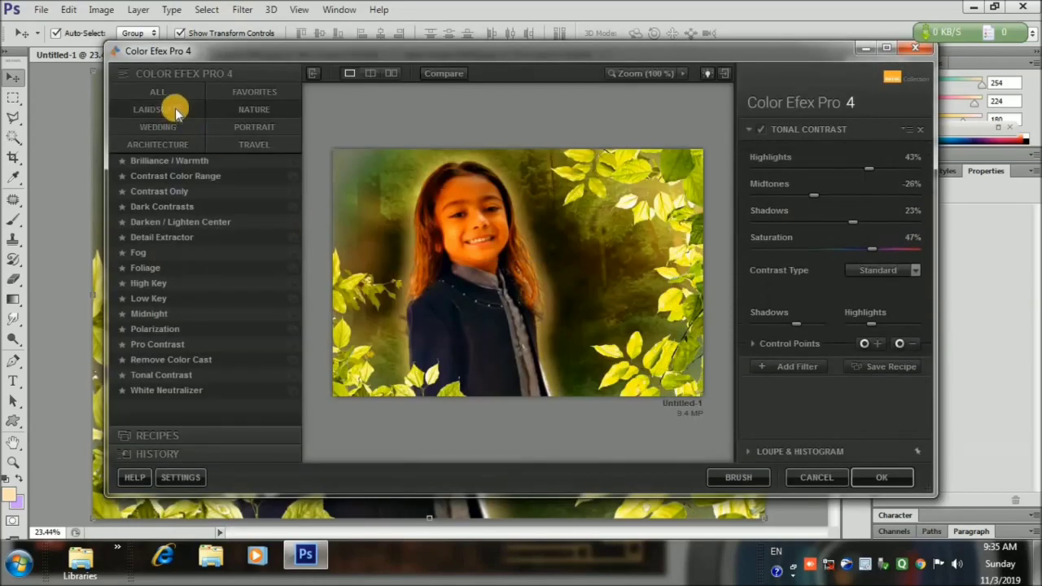
{"action": "left_click", "coordinate": [175, 107]}
- Preview the Brilliance / Warmth, Detail Extractor and Graduated Fog filters on the composite
{"action": "left_click", "coordinate": [163, 206]}
{"action": "left_click", "coordinate": [154, 268]}
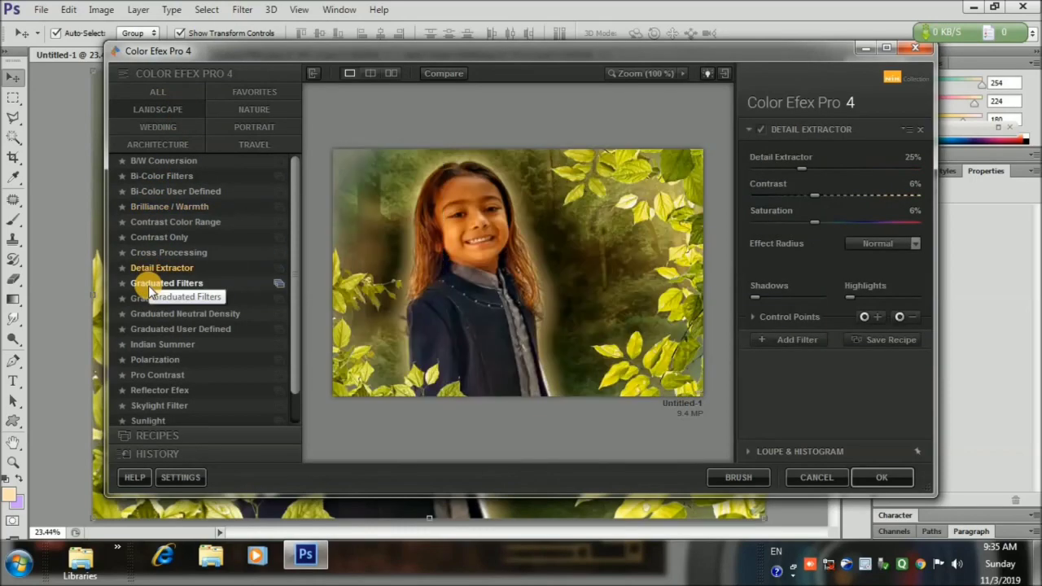
{"action": "left_click", "coordinate": [150, 297]}
- Apply the Indian Summer filter with method 2 and Enhance Foliage at 49%
{"action": "left_click", "coordinate": [153, 344]}
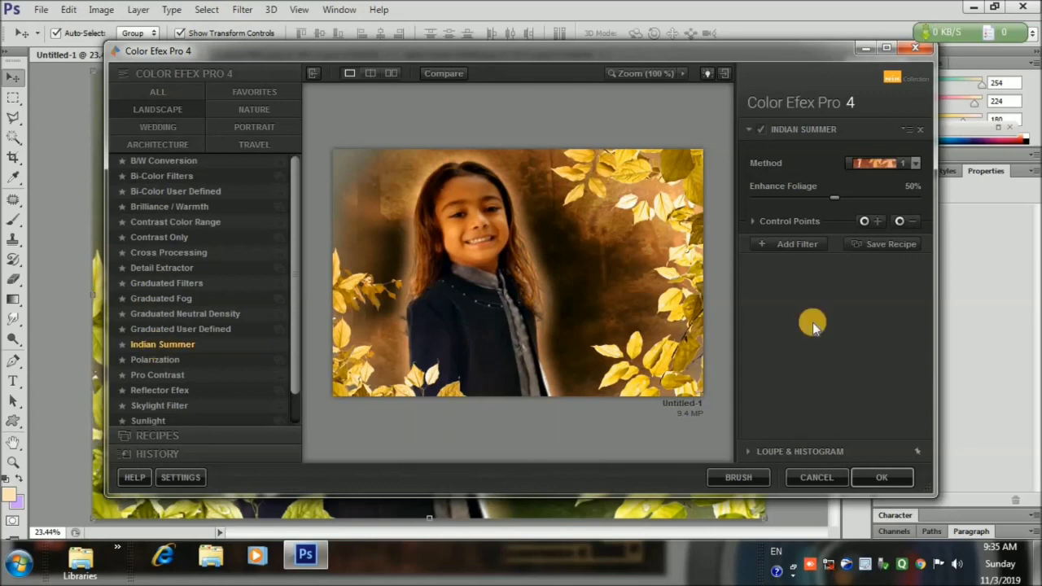
{"action": "left_click", "coordinate": [915, 163]}
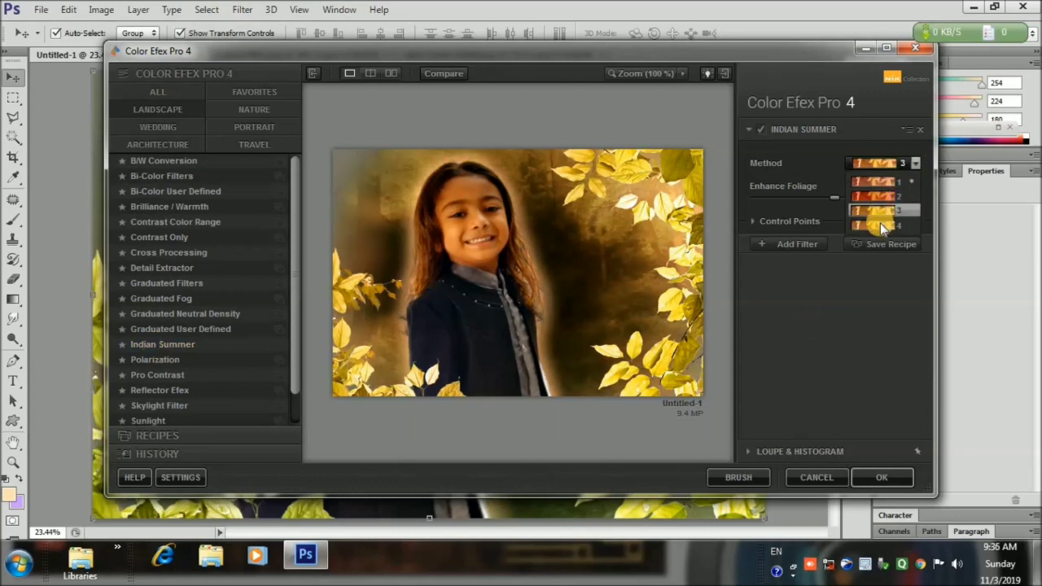
{"action": "left_click", "coordinate": [880, 182]}
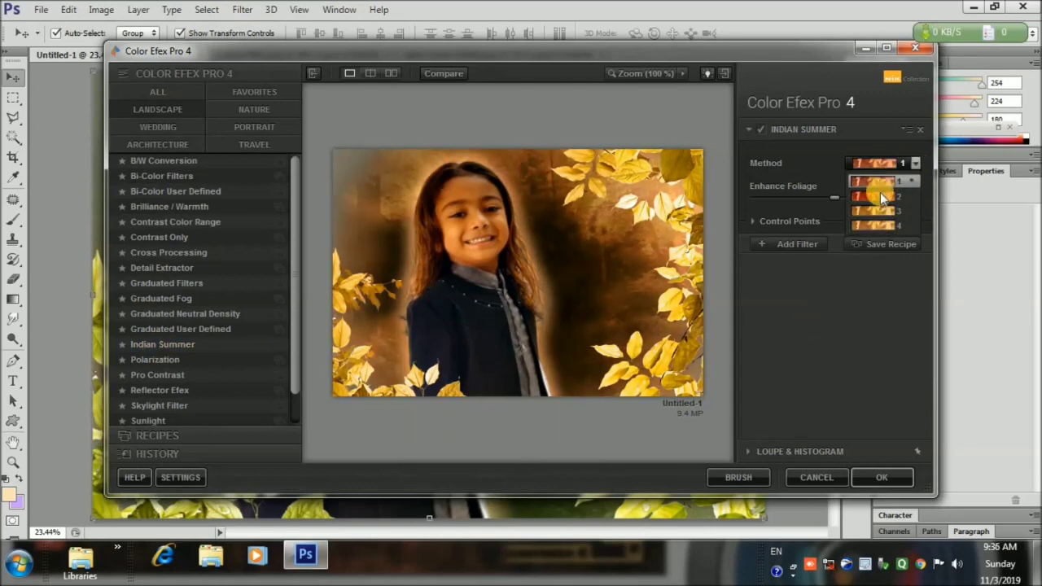
{"action": "left_click", "coordinate": [881, 197]}
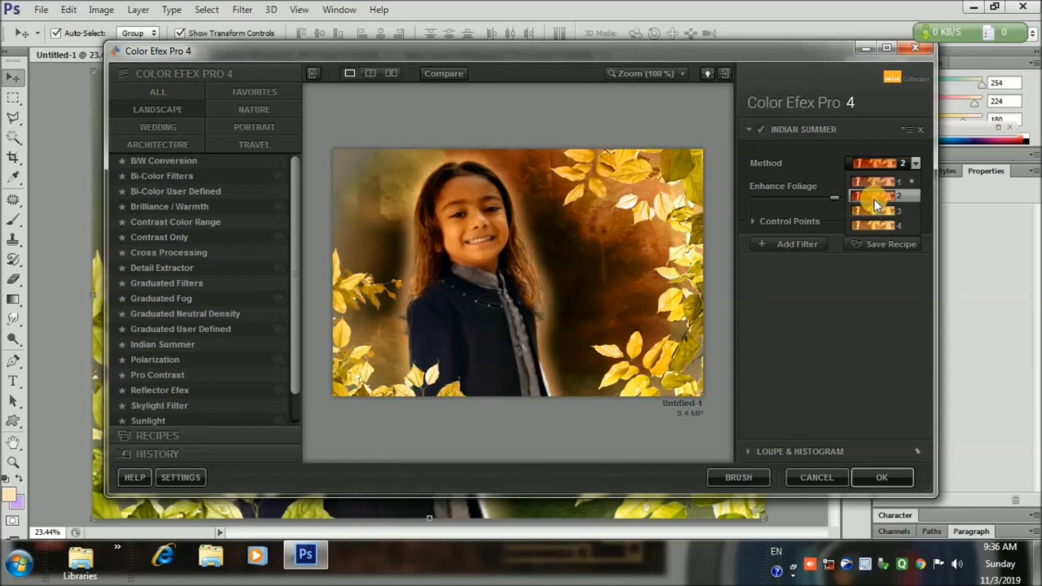
{"action": "left_click", "coordinate": [874, 198]}
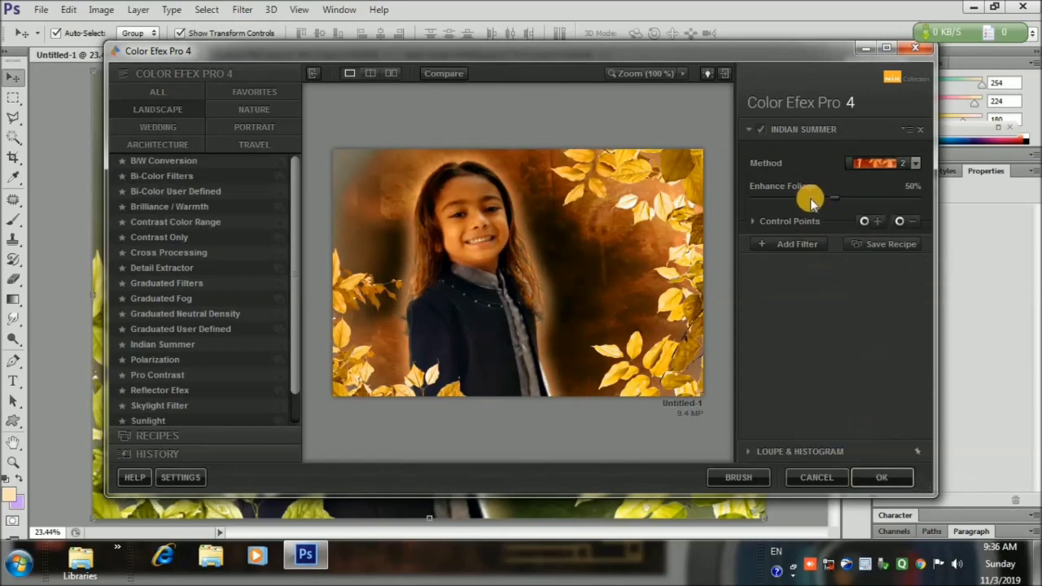
{"action": "left_click_drag", "start_coordinate": [798, 203], "coordinate": [836, 211]}
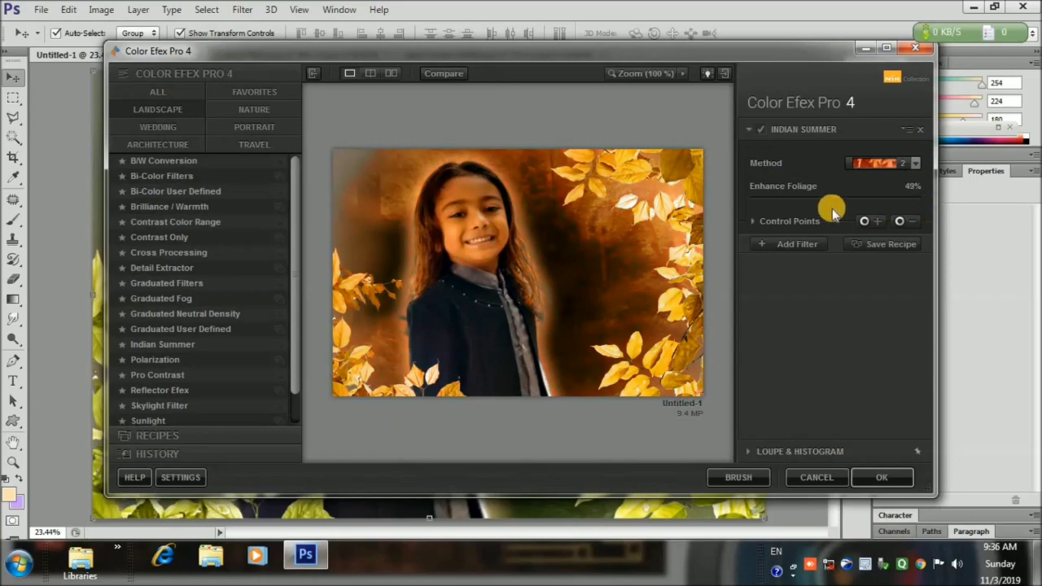
{"action": "left_click", "coordinate": [871, 477]}
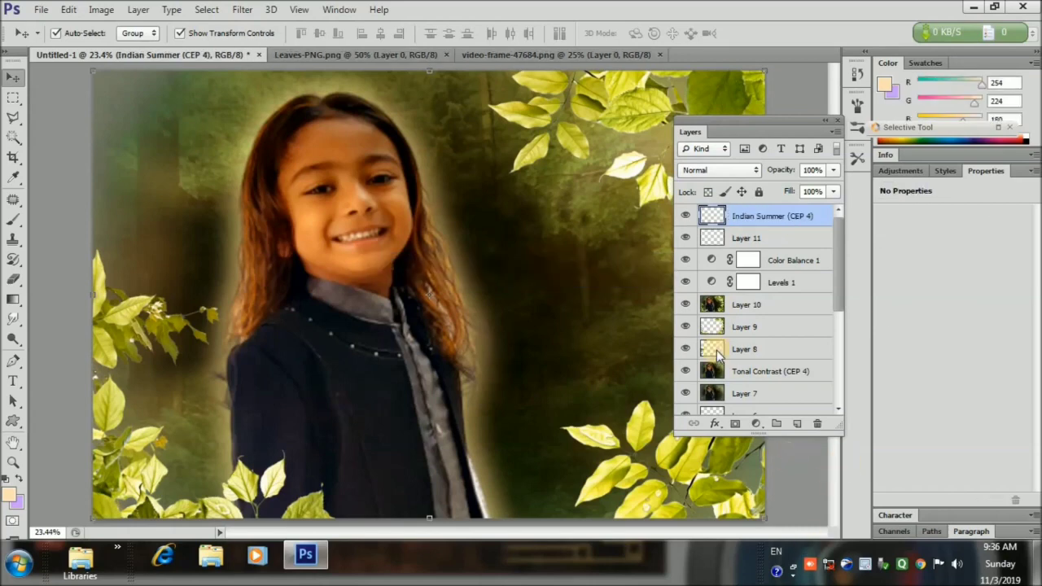
- Try the Screen, Multiply and Overlay blend modes on the Indian Summer layer, then set it to Soft Light
{"action": "left_click", "coordinate": [753, 172]}
{"action": "left_click", "coordinate": [724, 308]}
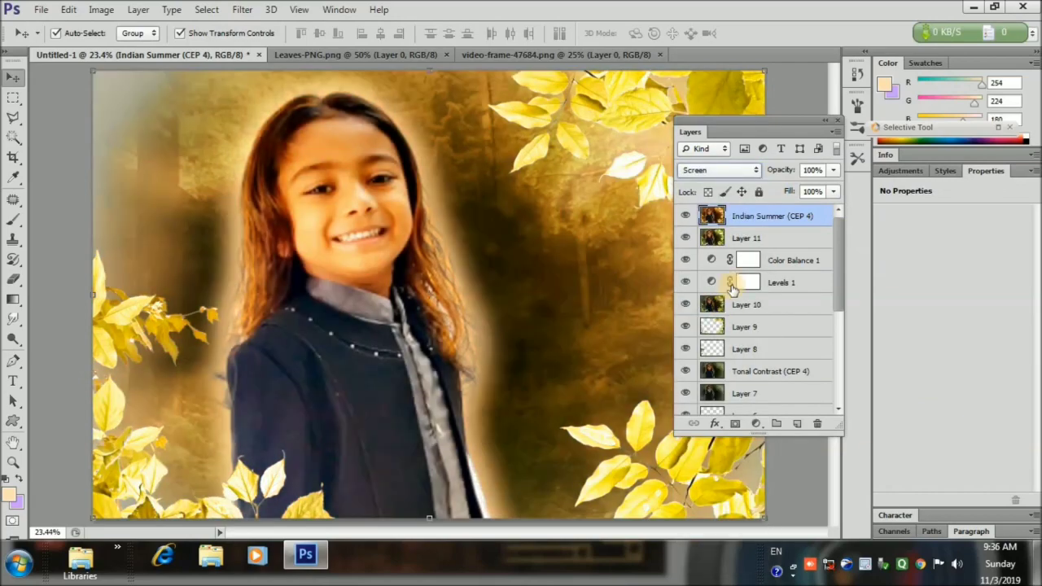
{"action": "left_click", "coordinate": [757, 173]}
{"action": "left_click", "coordinate": [732, 237]}
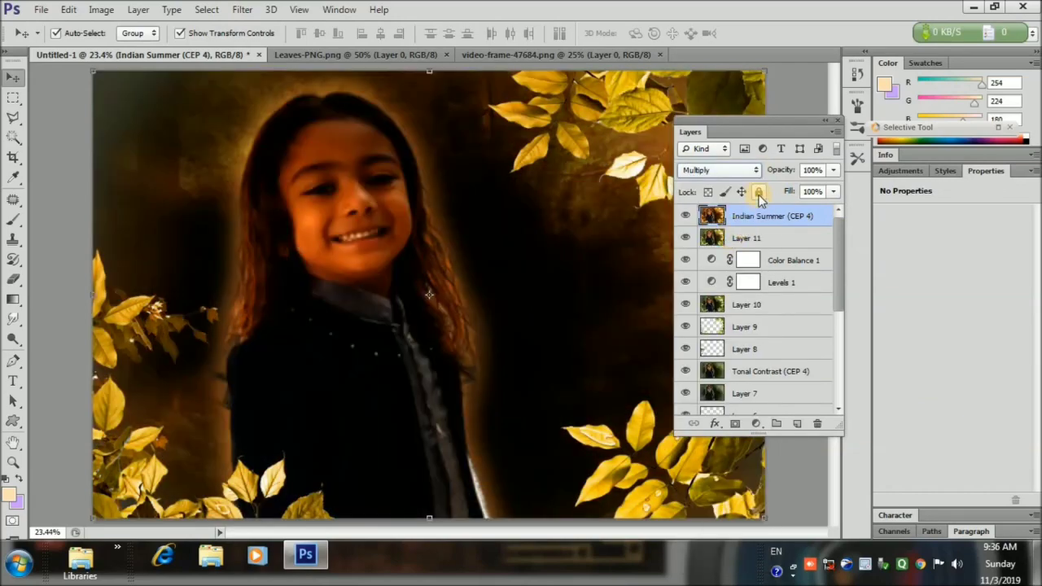
{"action": "left_click", "coordinate": [757, 173]}
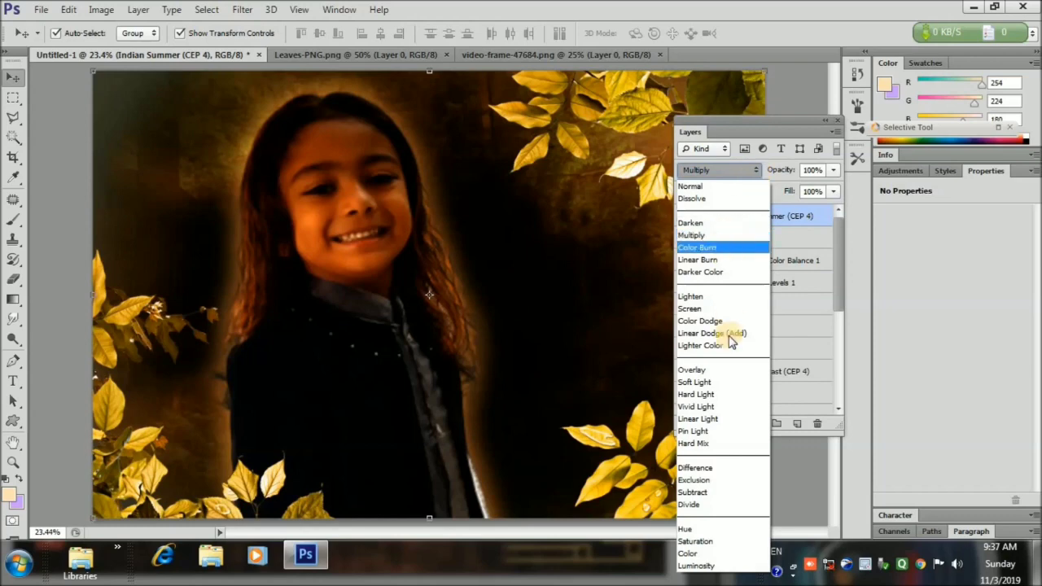
{"action": "left_click", "coordinate": [723, 370]}
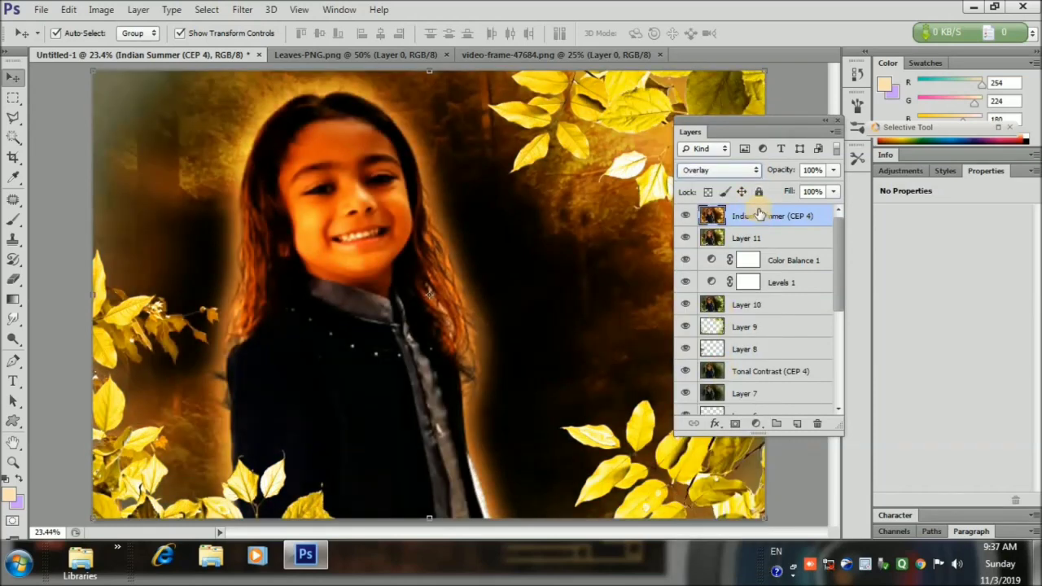
{"action": "left_click", "coordinate": [750, 171]}
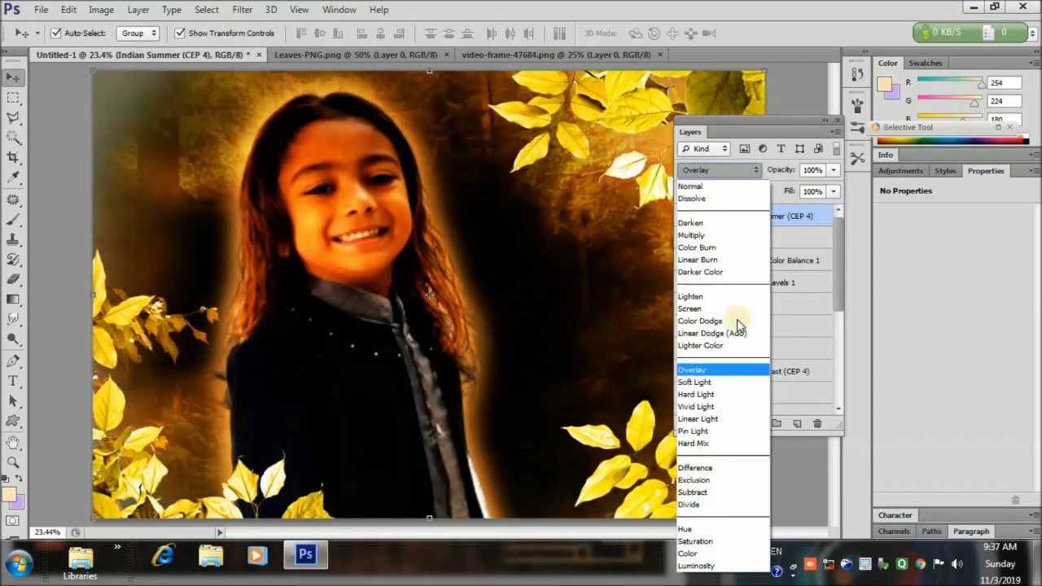
{"action": "left_click", "coordinate": [716, 385]}
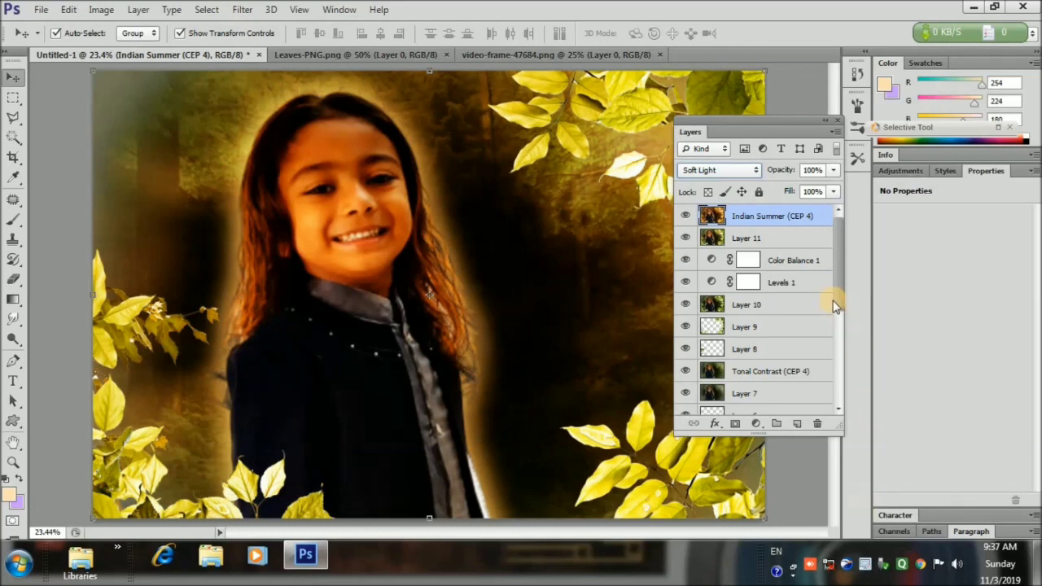
- Lower the Indian Summer layer's opacity to 41% and stamp the visible layers into a new top layer
{"action": "left_click", "coordinate": [833, 169]}
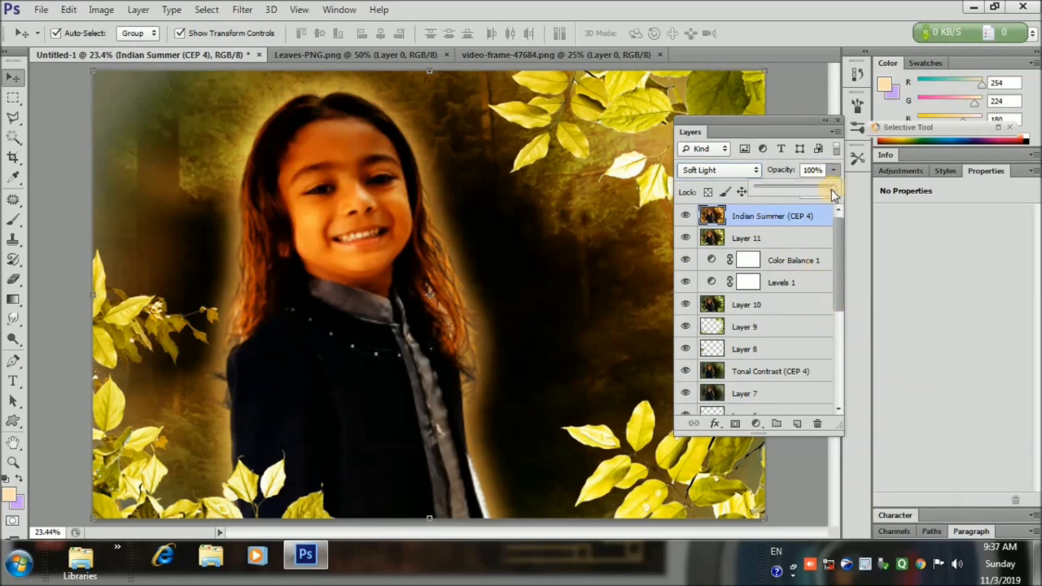
{"action": "left_click_drag", "start_coordinate": [832, 189], "coordinate": [788, 190]}
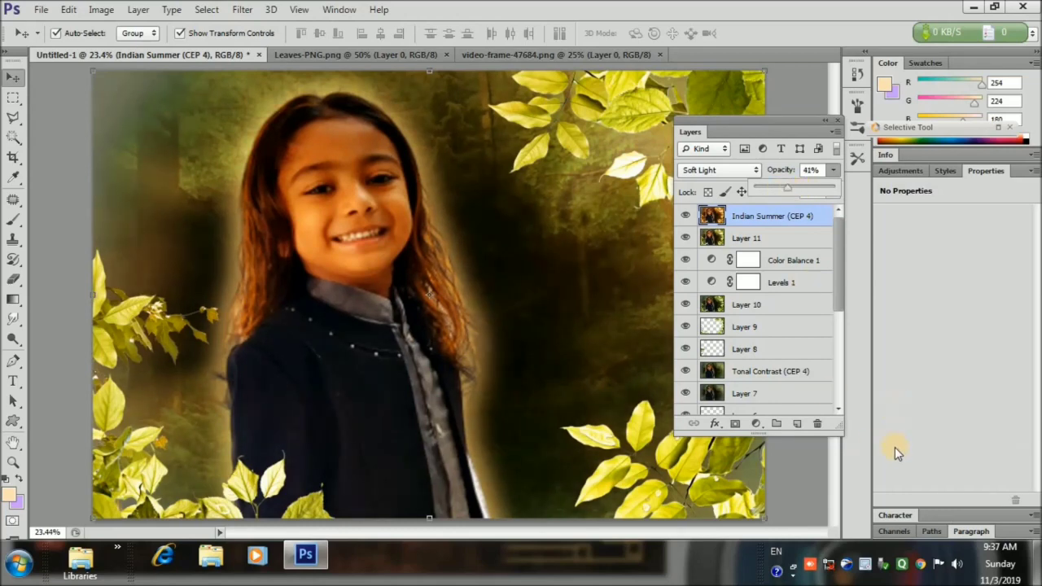
{"action": "left_click", "coordinate": [937, 374]}
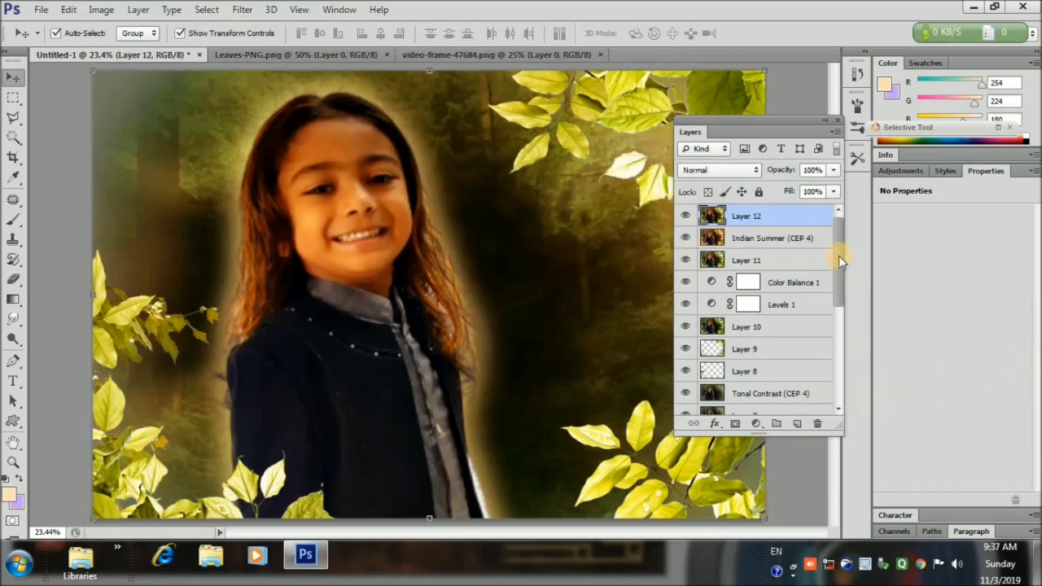
- Move the cutout portrait layer with the outer glow, Layer 4, up the stack to directly below Layer 12
{"action": "mouse_move", "coordinate": [838, 256]}
{"action": "left_mouse_down"}
{"action": "mouse_move", "coordinate": [831, 343]}
{"action": "mouse_move", "coordinate": [841, 264]}
{"action": "left_mouse_up"}
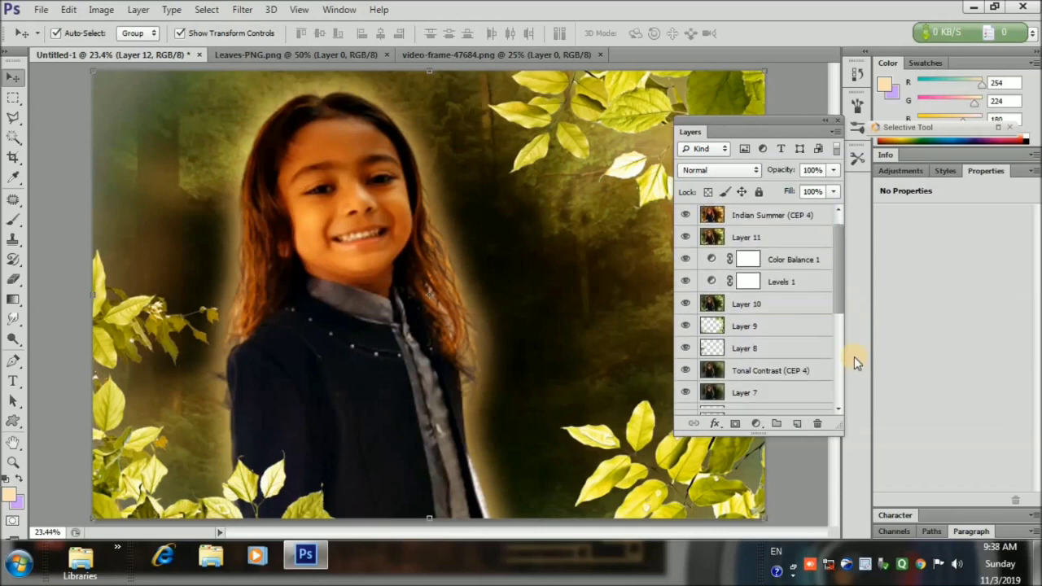
{"action": "scroll", "coordinate": [824, 345], "scroll_direction": "down", "scroll_amount": 4}
{"action": "left_click", "coordinate": [774, 280]}
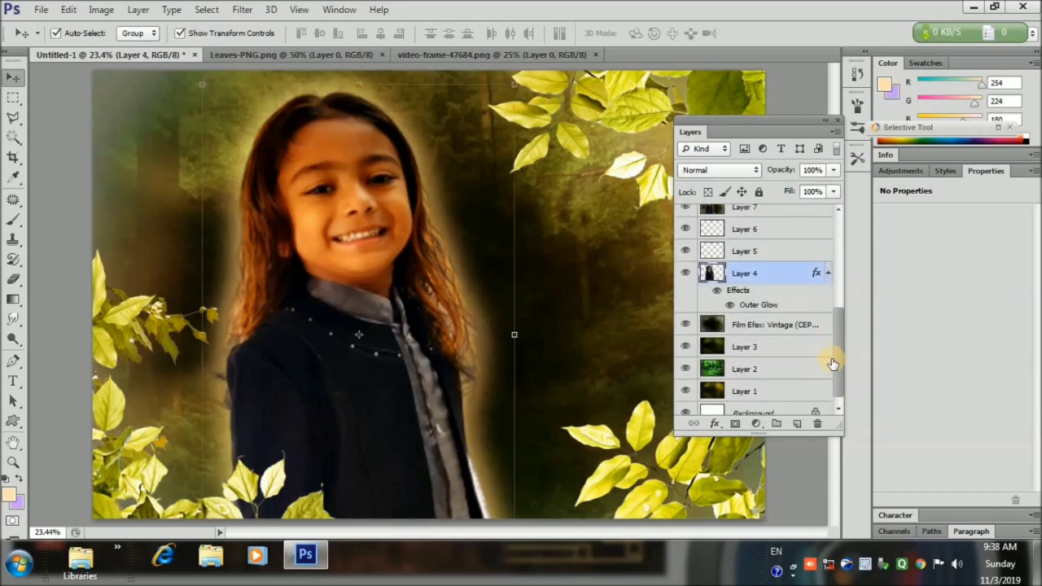
{"action": "left_click_drag", "start_coordinate": [837, 367], "coordinate": [836, 302]}
{"action": "left_click_drag", "start_coordinate": [786, 367], "coordinate": [787, 223]}
{"action": "left_click_drag", "start_coordinate": [838, 324], "coordinate": [837, 265]}
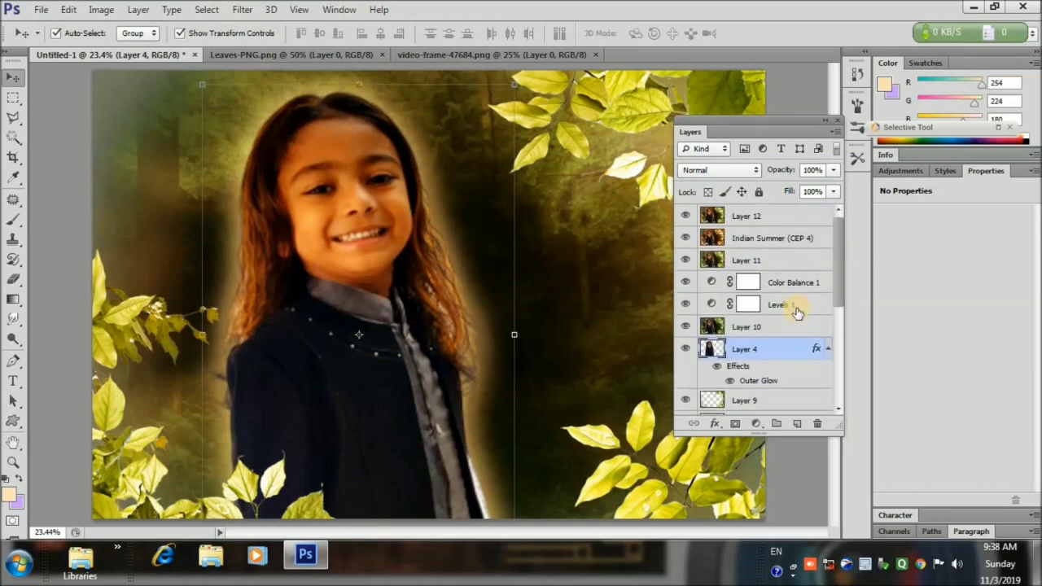
{"action": "left_click_drag", "start_coordinate": [785, 349], "coordinate": [766, 279]}
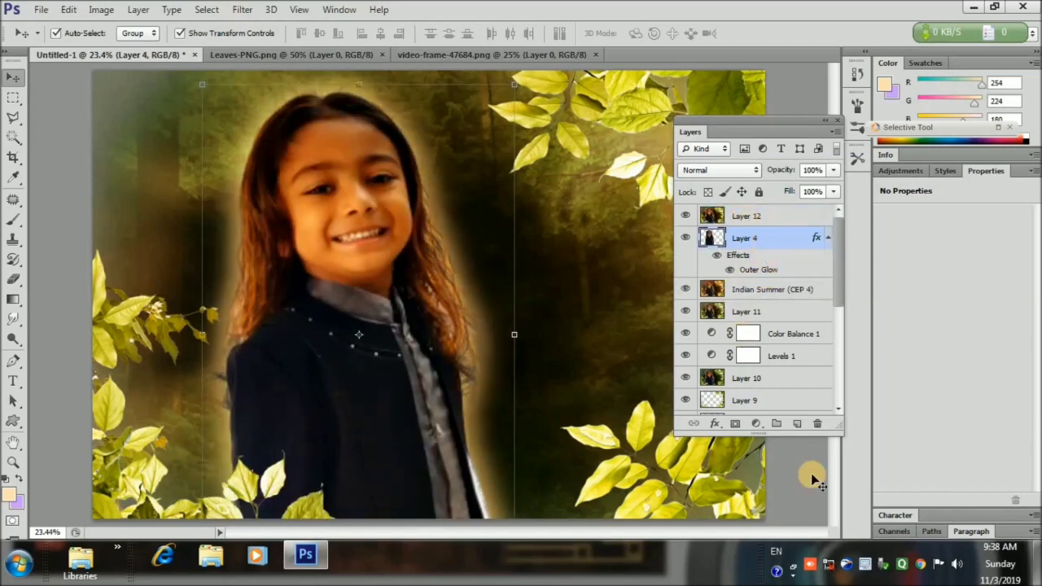
- Add a layer mask to Layer 12 and set up a soft round brush of 147 px with 0% hardness
{"action": "left_click", "coordinate": [756, 218]}
{"action": "left_click", "coordinate": [735, 423]}
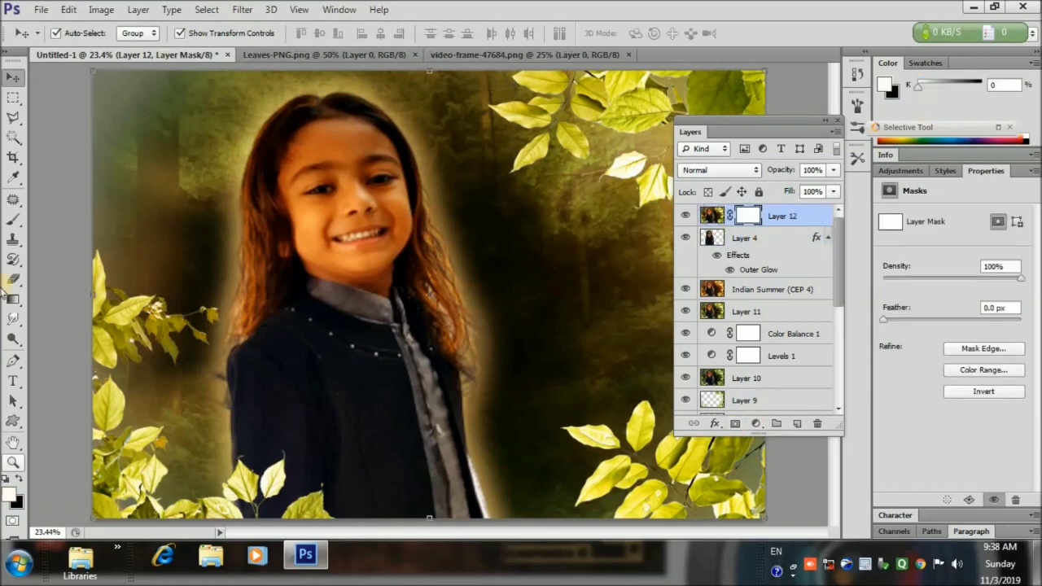
{"action": "left_click", "coordinate": [13, 219]}
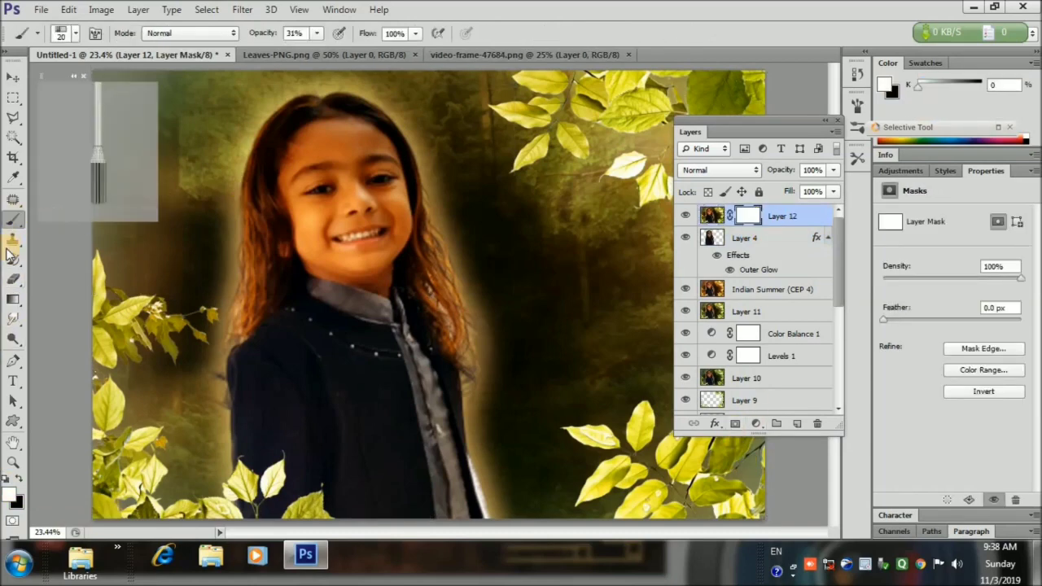
{"action": "left_click", "coordinate": [72, 35]}
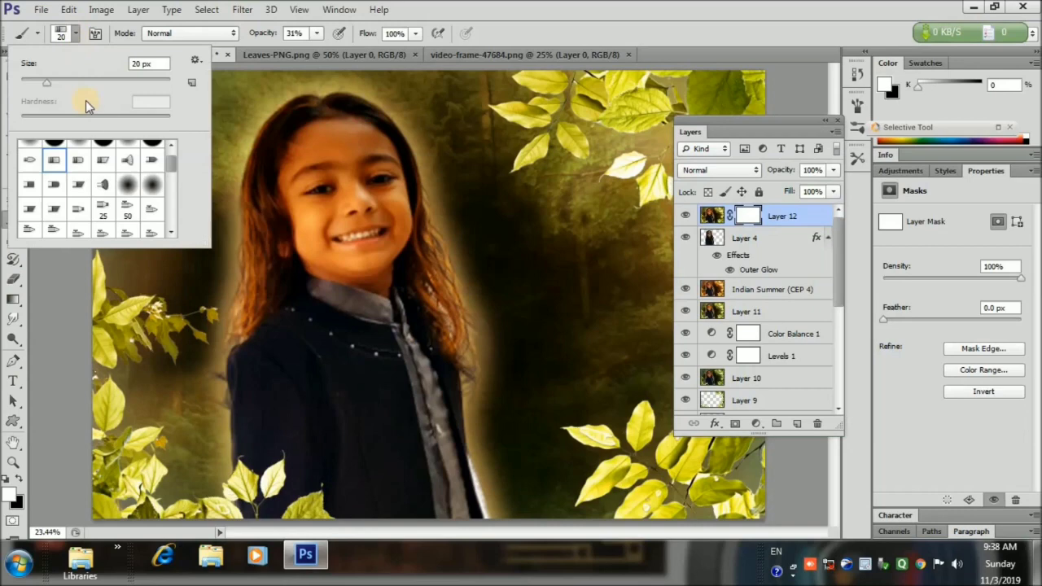
{"action": "left_click", "coordinate": [126, 147]}
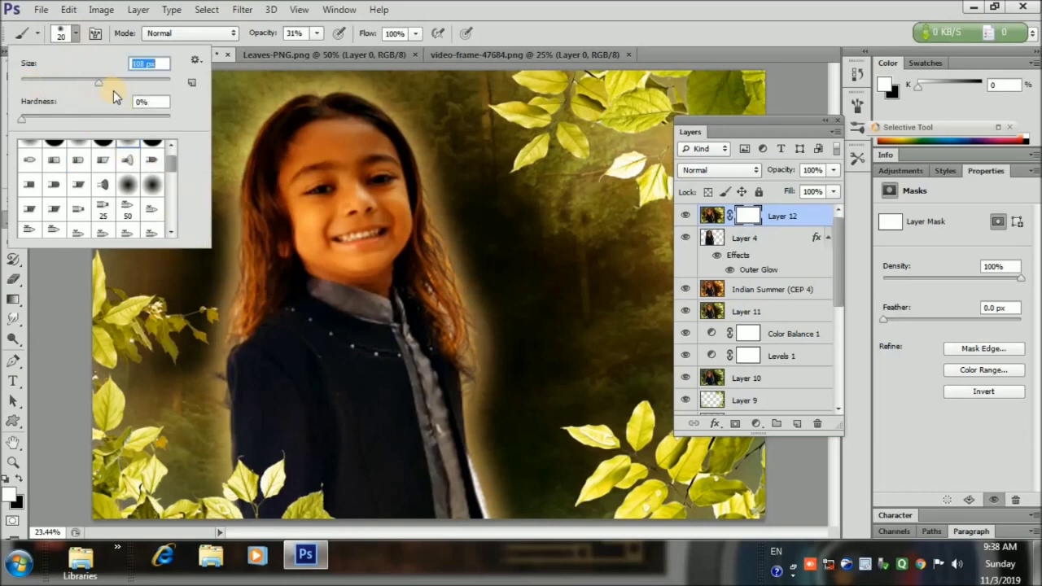
{"action": "left_click_drag", "start_coordinate": [113, 90], "coordinate": [114, 91]}
{"action": "left_click", "coordinate": [330, 140]}
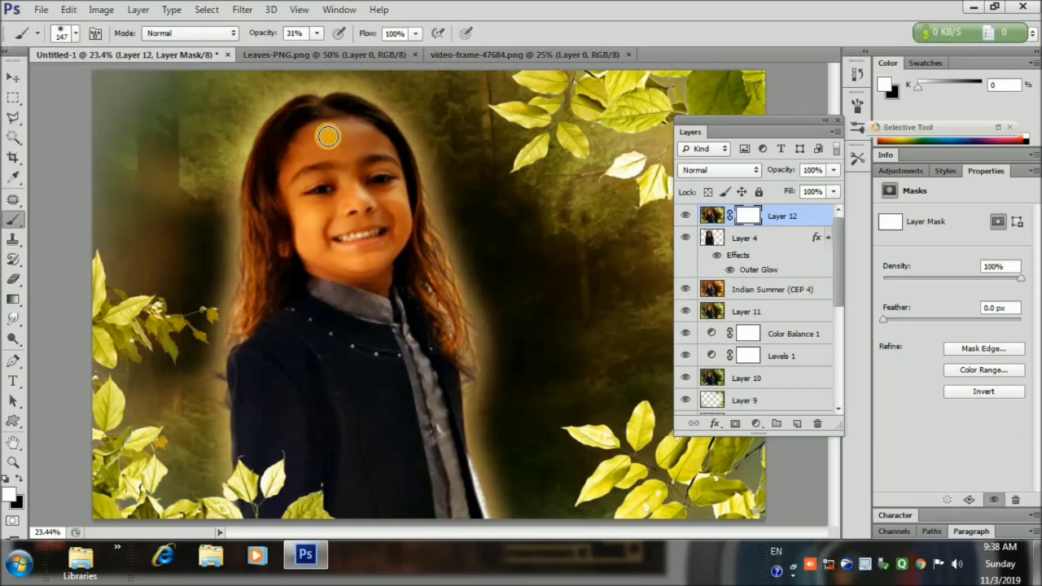
- Paint black over the face on the Layer 12 mask, then compare the composite with that layer hidden and shown
{"action": "left_click", "coordinate": [19, 481]}
{"action": "mouse_move", "coordinate": [328, 141]}
{"action": "left_mouse_down"}
{"action": "mouse_move", "coordinate": [296, 160]}
{"action": "mouse_move", "coordinate": [331, 154]}
{"action": "mouse_move", "coordinate": [302, 154]}
{"action": "mouse_move", "coordinate": [302, 144]}
{"action": "mouse_move", "coordinate": [289, 183]}
{"action": "mouse_move", "coordinate": [299, 145]}
{"action": "mouse_move", "coordinate": [367, 143]}
{"action": "mouse_move", "coordinate": [303, 148]}
{"action": "mouse_move", "coordinate": [309, 134]}
{"action": "mouse_move", "coordinate": [283, 157]}
{"action": "mouse_move", "coordinate": [284, 175]}
{"action": "mouse_move", "coordinate": [314, 161]}
{"action": "mouse_move", "coordinate": [294, 193]}
{"action": "mouse_move", "coordinate": [304, 183]}
{"action": "mouse_move", "coordinate": [306, 226]}
{"action": "mouse_move", "coordinate": [298, 204]}
{"action": "mouse_move", "coordinate": [333, 204]}
{"action": "mouse_move", "coordinate": [327, 242]}
{"action": "mouse_move", "coordinate": [327, 219]}
{"action": "mouse_move", "coordinate": [302, 214]}
{"action": "mouse_move", "coordinate": [304, 227]}
{"action": "mouse_move", "coordinate": [294, 215]}
{"action": "mouse_move", "coordinate": [295, 148]}
{"action": "mouse_move", "coordinate": [365, 175]}
{"action": "mouse_move", "coordinate": [378, 141]}
{"action": "mouse_move", "coordinate": [334, 148]}
{"action": "mouse_move", "coordinate": [354, 192]}
{"action": "mouse_move", "coordinate": [340, 172]}
{"action": "mouse_move", "coordinate": [338, 207]}
{"action": "mouse_move", "coordinate": [310, 181]}
{"action": "mouse_move", "coordinate": [311, 259]}
{"action": "mouse_move", "coordinate": [345, 227]}
{"action": "mouse_move", "coordinate": [287, 234]}
{"action": "mouse_move", "coordinate": [325, 272]}
{"action": "mouse_move", "coordinate": [385, 277]}
{"action": "mouse_move", "coordinate": [326, 244]}
{"action": "mouse_move", "coordinate": [394, 210]}
{"action": "mouse_move", "coordinate": [365, 136]}
{"action": "mouse_move", "coordinate": [401, 207]}
{"action": "mouse_move", "coordinate": [384, 151]}
{"action": "mouse_move", "coordinate": [391, 251]}
{"action": "mouse_move", "coordinate": [355, 245]}
{"action": "mouse_move", "coordinate": [370, 202]}
{"action": "mouse_move", "coordinate": [350, 211]}
{"action": "mouse_move", "coordinate": [329, 139]}
{"action": "mouse_move", "coordinate": [285, 179]}
{"action": "mouse_move", "coordinate": [318, 242]}
{"action": "mouse_move", "coordinate": [300, 151]}
{"action": "mouse_move", "coordinate": [370, 138]}
{"action": "mouse_move", "coordinate": [399, 225]}
{"action": "mouse_move", "coordinate": [306, 253]}
{"action": "mouse_move", "coordinate": [381, 272]}
{"action": "left_mouse_up"}
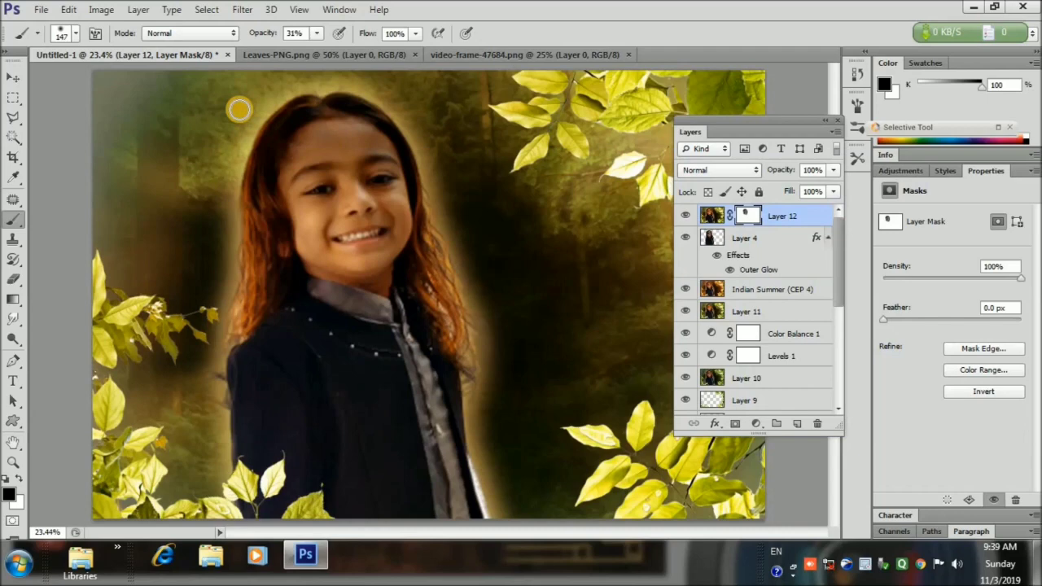
{"action": "left_click", "coordinate": [10, 75]}
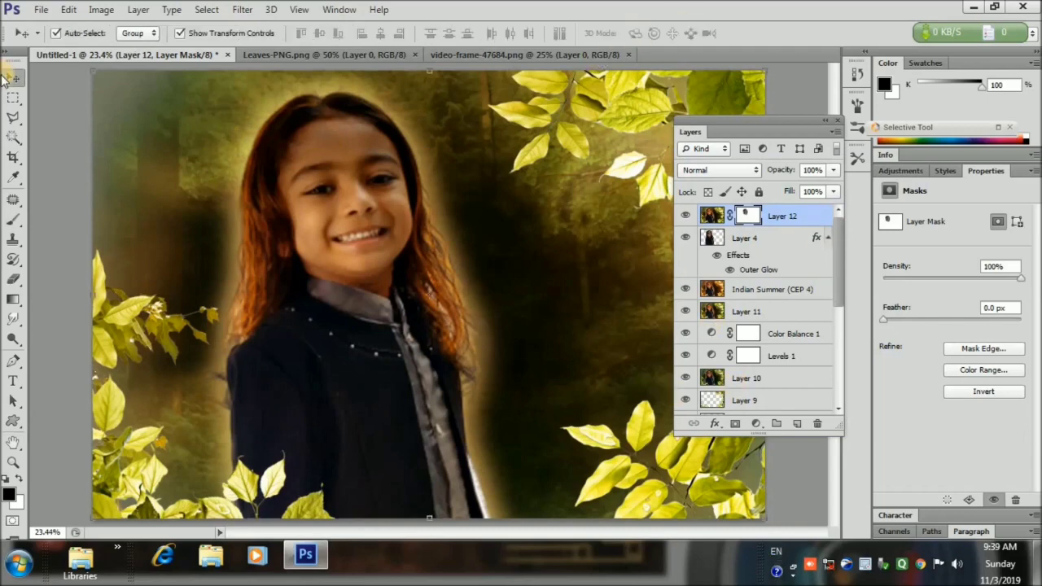
{"action": "left_click", "coordinate": [686, 217]}
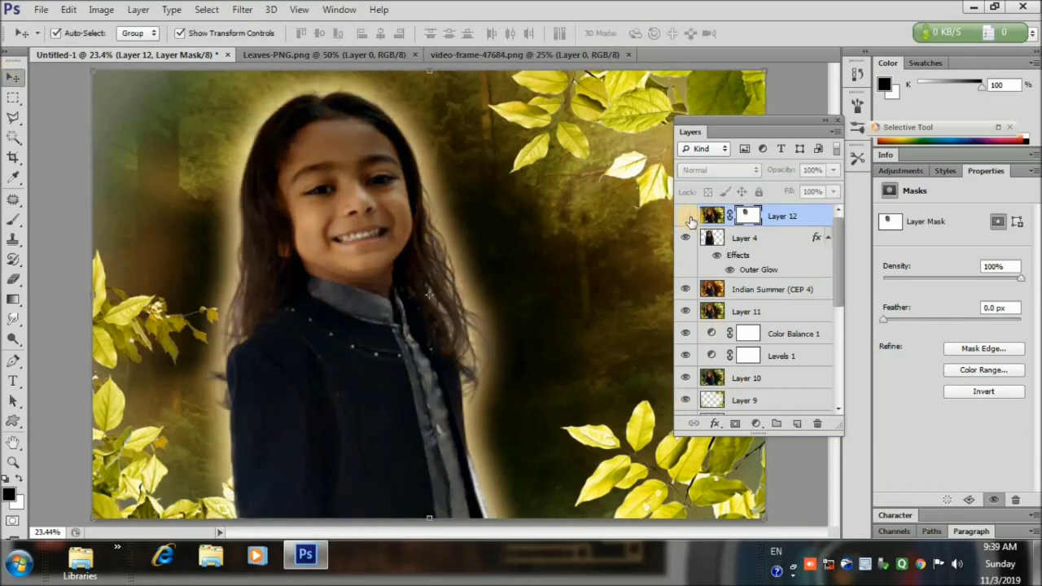
{"action": "left_click", "coordinate": [686, 216]}
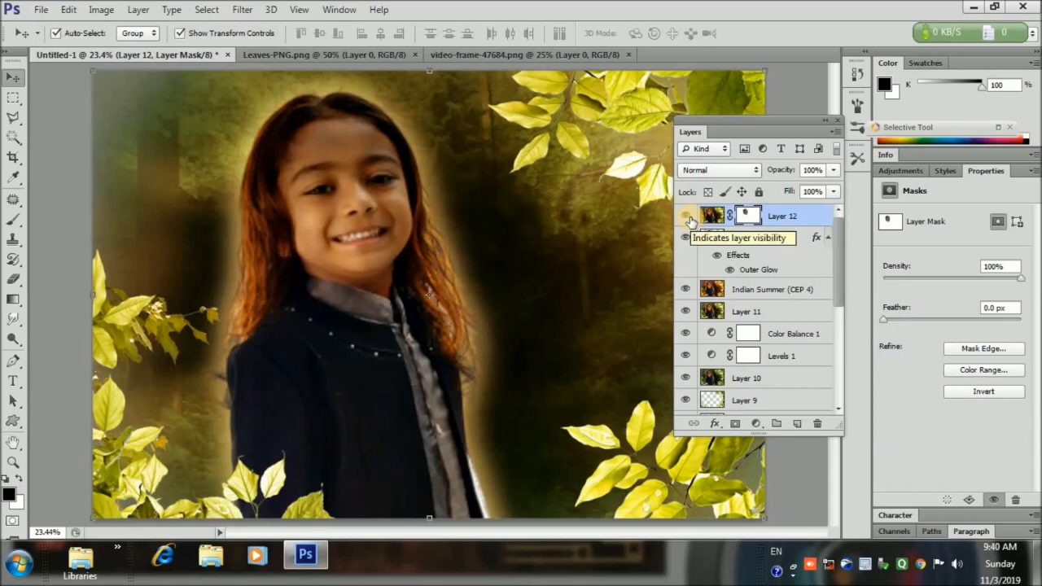
{"action": "left_click", "coordinate": [687, 216]}
{"action": "left_click", "coordinate": [686, 216]}
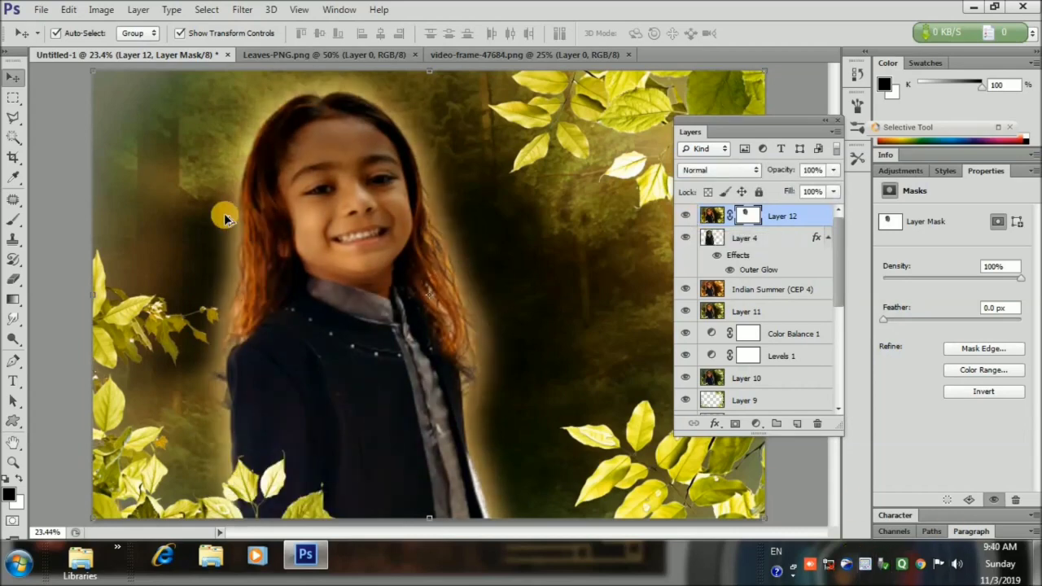
- Stamp the visible layers into a new layer and save the document as jenil 16 in PSD format with Maximize Compatibility
{"action": "key", "text": "ctrl+shift+alt+e"}
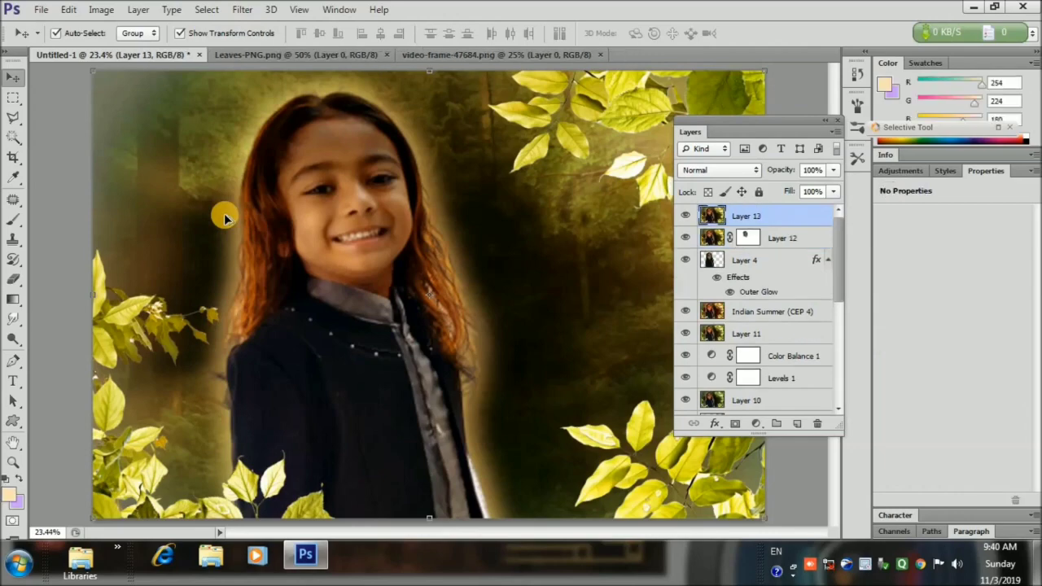
{"action": "left_click", "coordinate": [40, 10]}
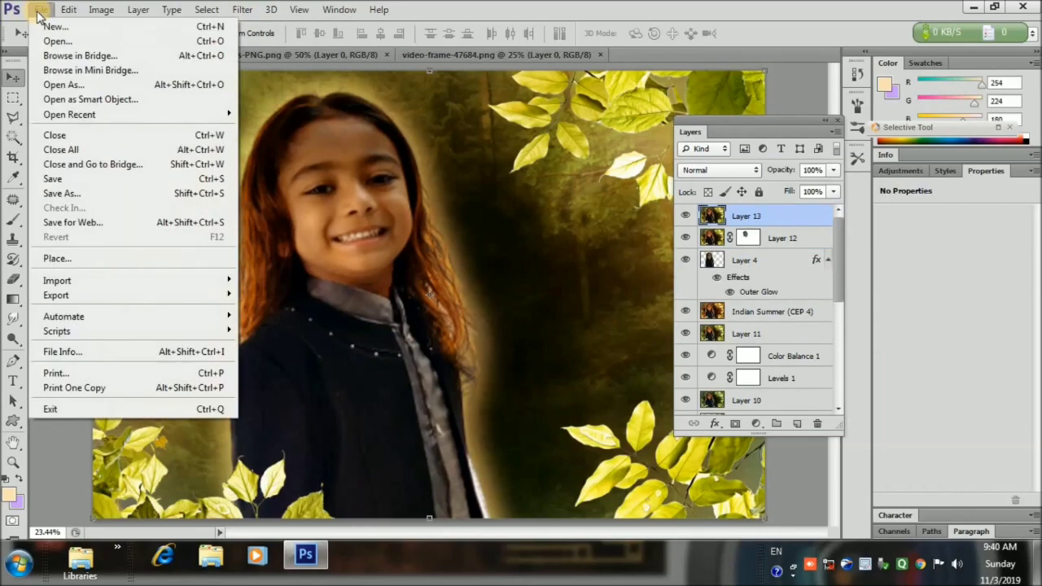
{"action": "left_click", "coordinate": [84, 188]}
{"action": "key", "text": "BackSpace"}
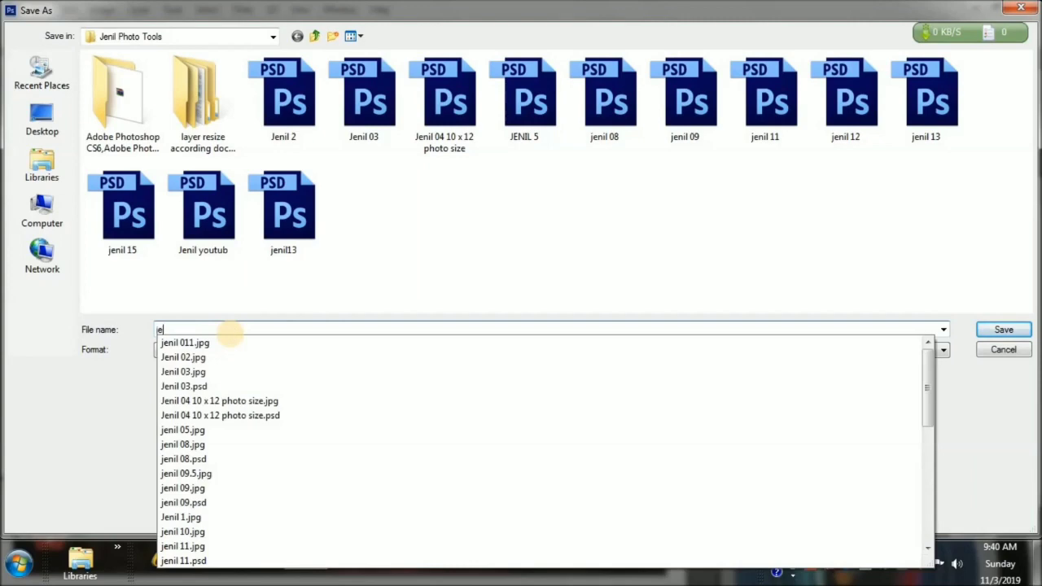
{"action": "type", "text": "jenil 16"}
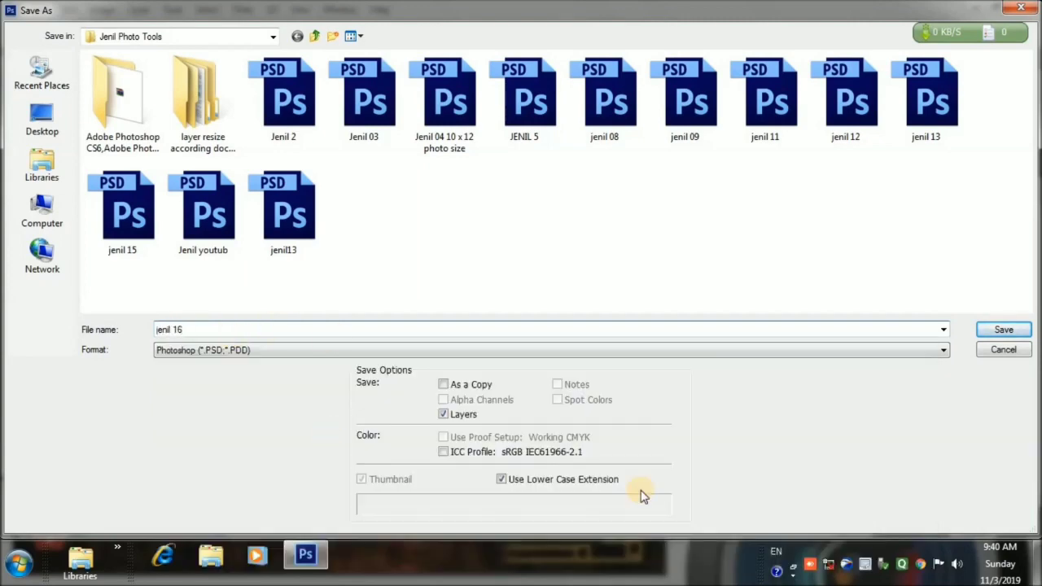
{"action": "left_click", "coordinate": [1009, 329]}
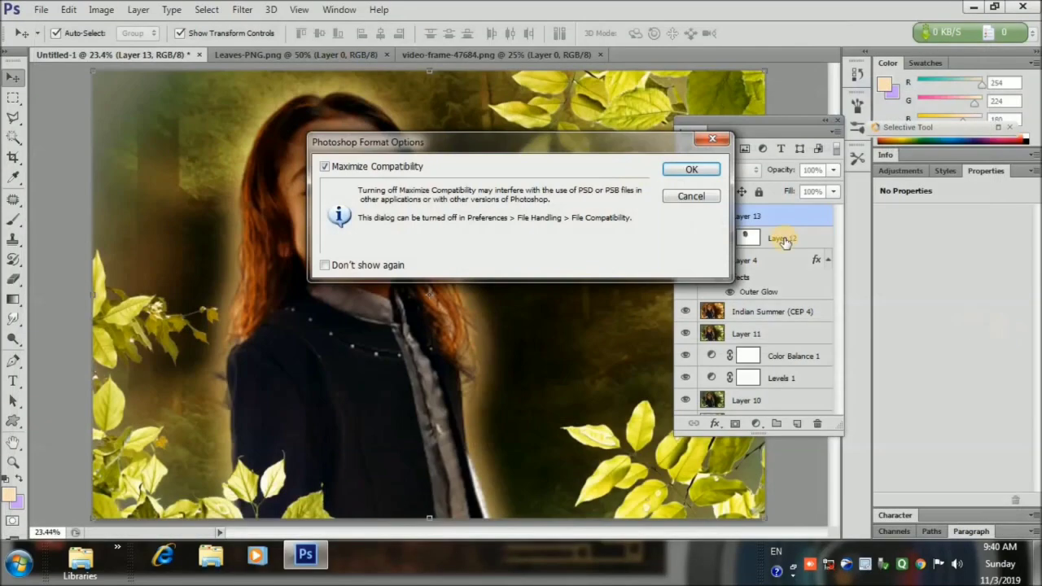
{"action": "left_click", "coordinate": [669, 167]}
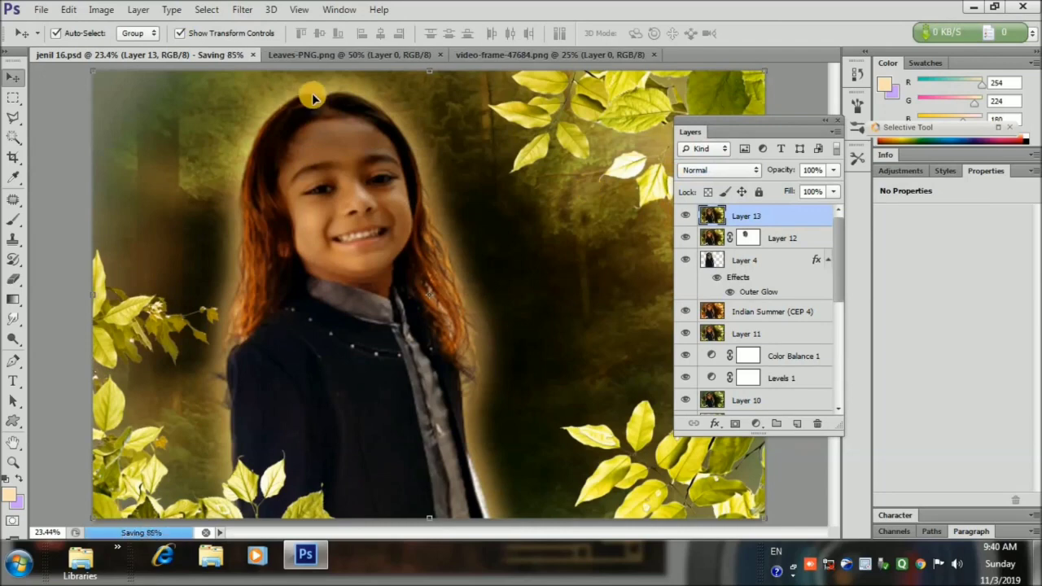
- Close the source images Leaves-PNG.png and video-frame-47684.png
{"action": "left_click", "coordinate": [392, 55]}
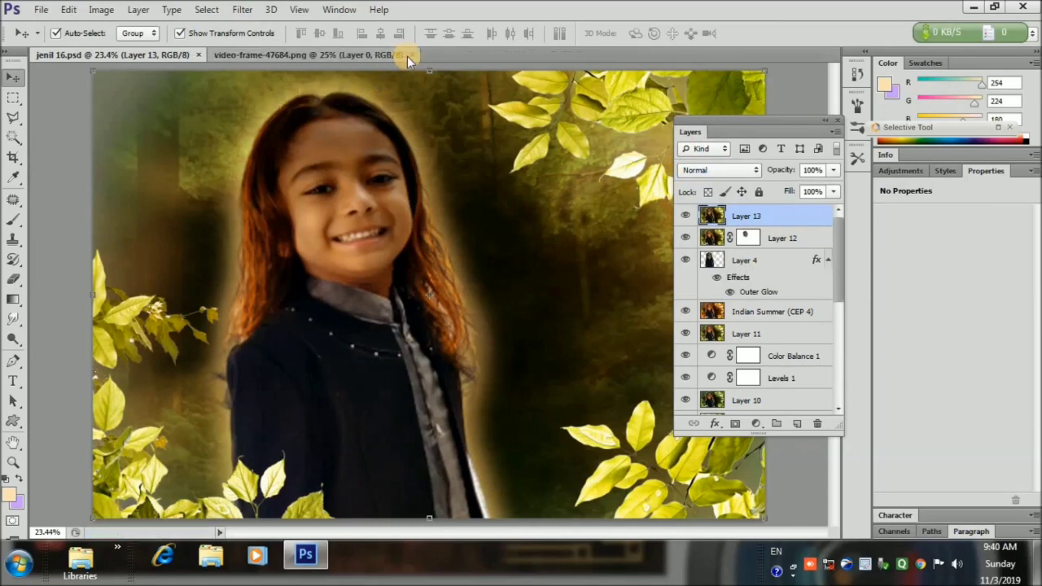
{"action": "left_click", "coordinate": [412, 55]}
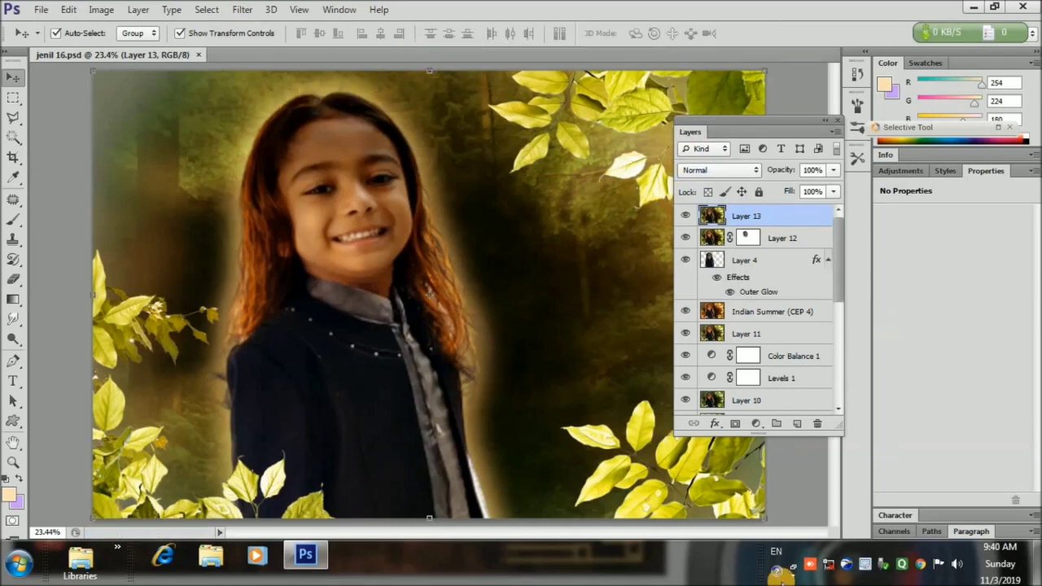